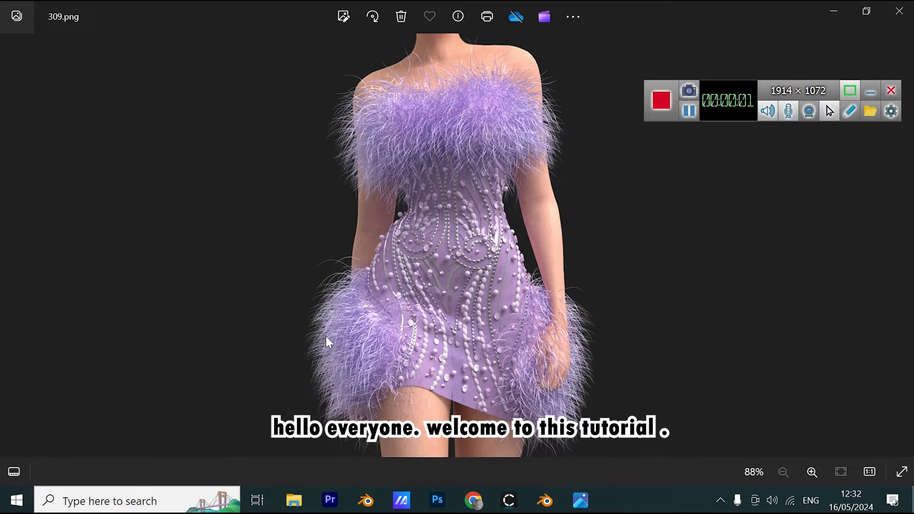
Examine the feather trim and beading on the purple dress in reference images 309.png and 309_1.png.
{"action": "scroll", "coordinate": [328, 342], "scroll_direction": "up", "scroll_amount": 5}
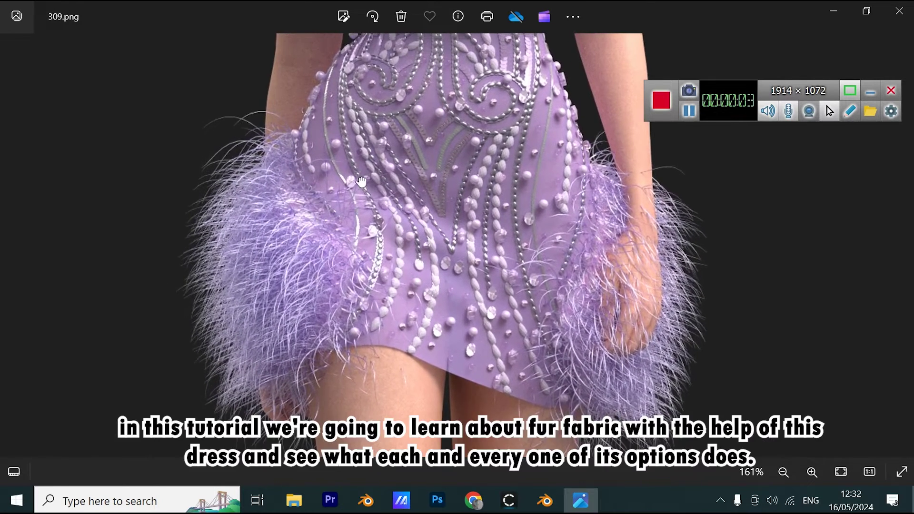
{"action": "left_click_drag", "start_coordinate": [362, 182], "coordinate": [376, 276]}
{"action": "left_click_drag", "start_coordinate": [404, 102], "coordinate": [387, 240]}
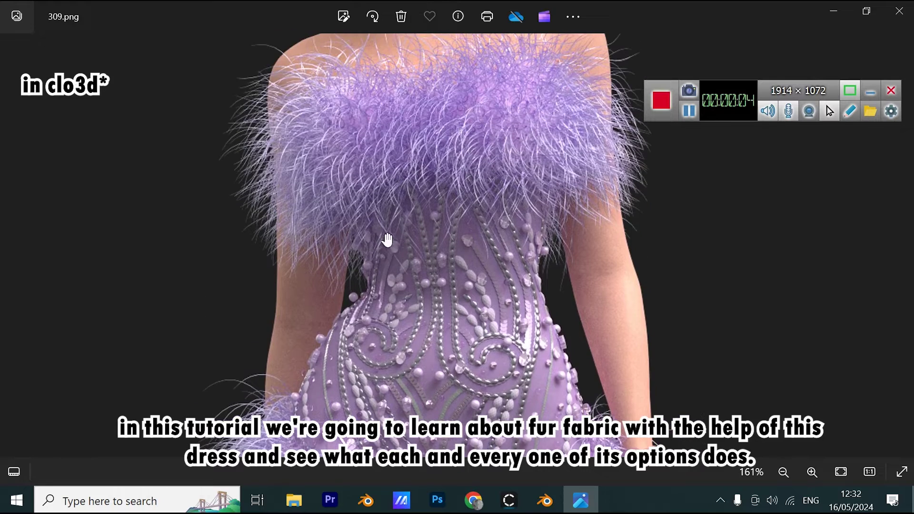
{"action": "scroll", "coordinate": [470, 252], "scroll_direction": "down", "scroll_amount": 5}
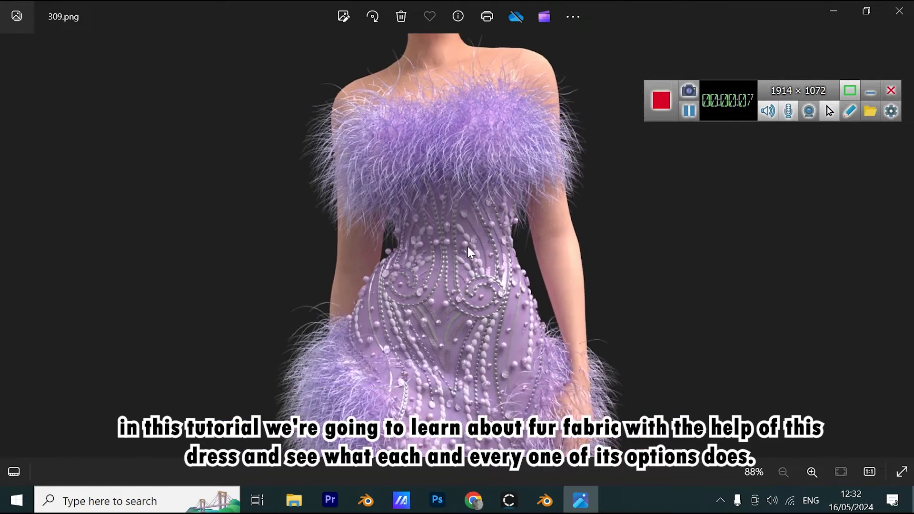
{"action": "left_click", "coordinate": [902, 247]}
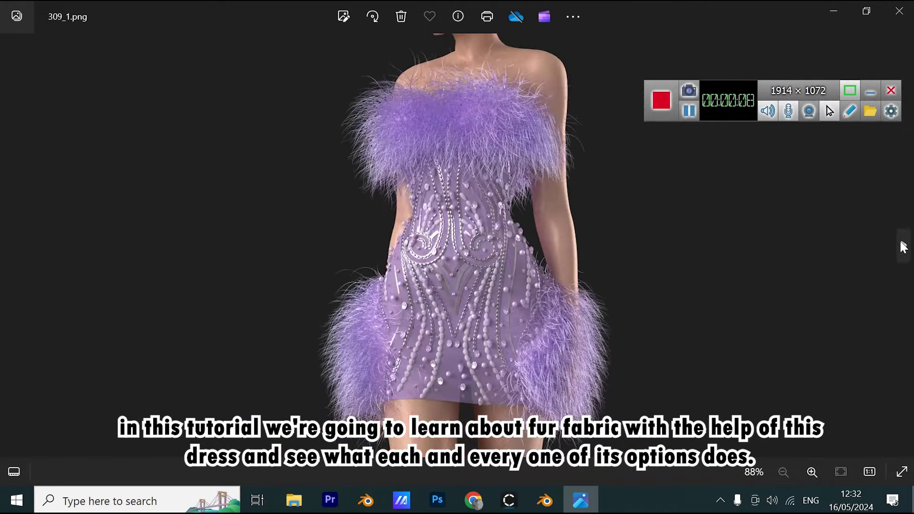
{"action": "scroll", "coordinate": [701, 398], "scroll_direction": "up", "scroll_amount": 4}
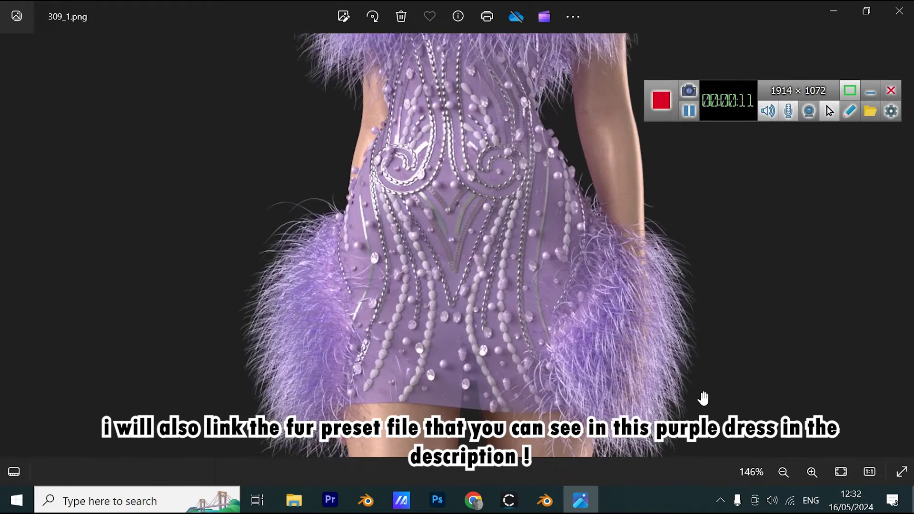
{"action": "left_click_drag", "start_coordinate": [706, 164], "coordinate": [703, 175]}
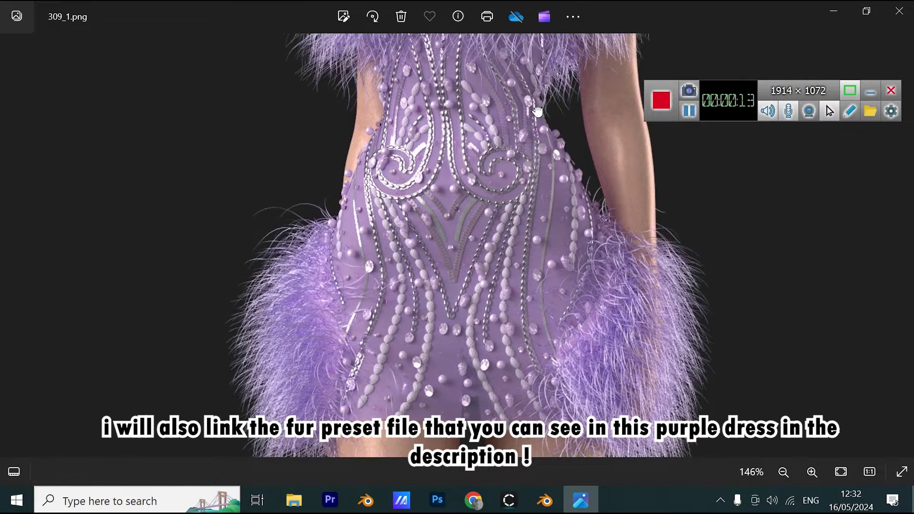
{"action": "left_click_drag", "start_coordinate": [538, 112], "coordinate": [546, 239]}
{"action": "left_click_drag", "start_coordinate": [536, 131], "coordinate": [541, 246]}
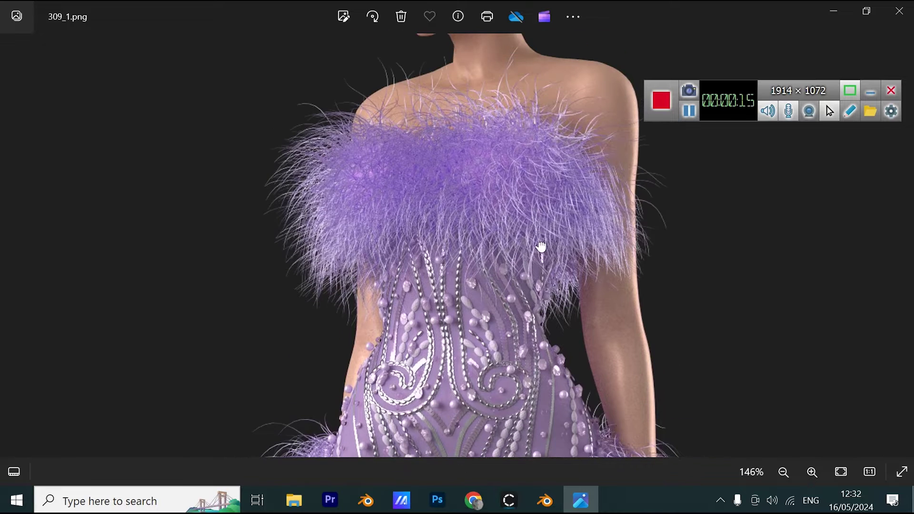
{"action": "scroll", "coordinate": [541, 248], "scroll_direction": "down", "scroll_amount": 5}
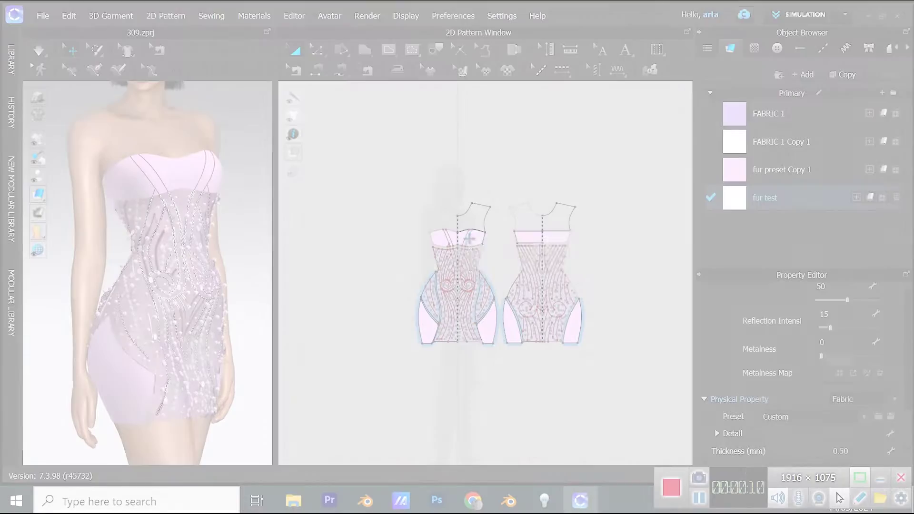
Assign the fur test fabric to the bust and hip patterns and set its material type to Fur (Render Only).
{"action": "key", "text": "ctrl+a"}
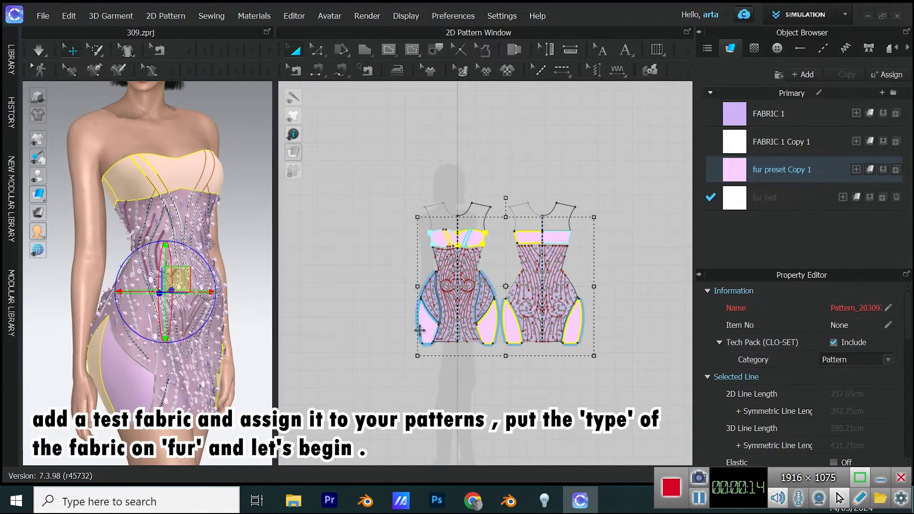
{"action": "left_click", "coordinate": [856, 197]}
{"action": "left_click", "coordinate": [748, 199]}
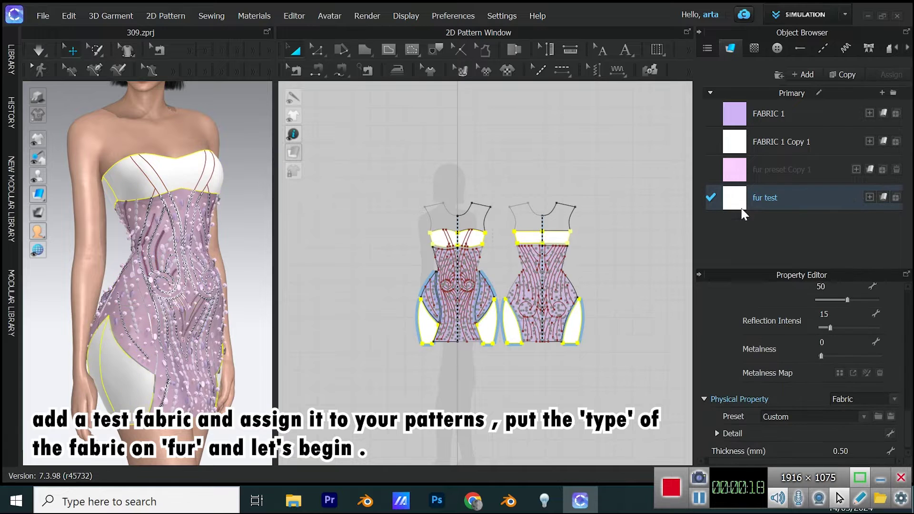
{"action": "scroll", "coordinate": [809, 361], "scroll_direction": "up", "scroll_amount": 5}
{"action": "left_click", "coordinate": [837, 341]}
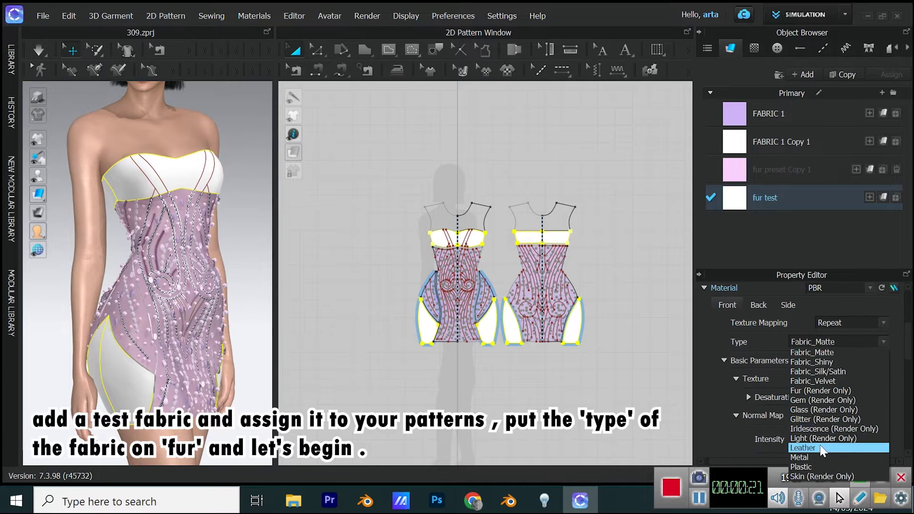
{"action": "left_click", "coordinate": [815, 393]}
Open the Render window, start rendering the dress and show the image render properties.
{"action": "left_click", "coordinate": [367, 15]}
{"action": "left_click", "coordinate": [376, 28]}
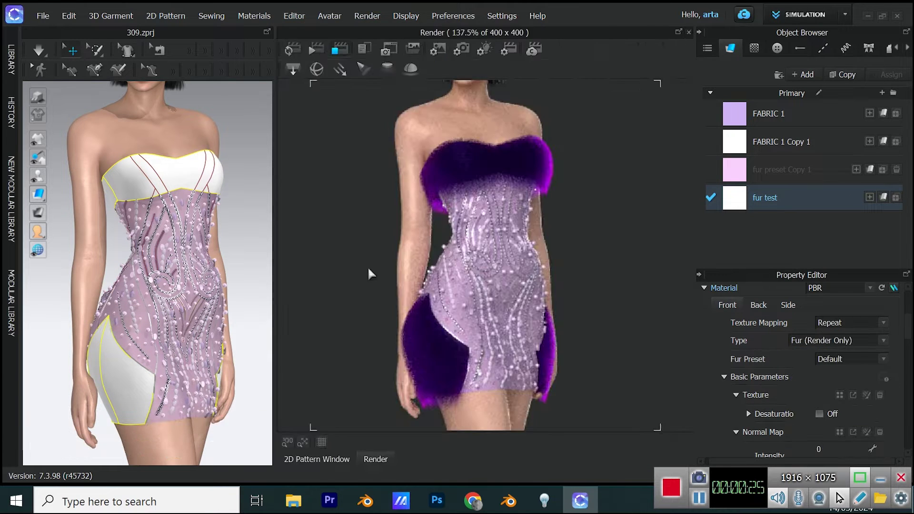
{"action": "left_click", "coordinate": [430, 51]}
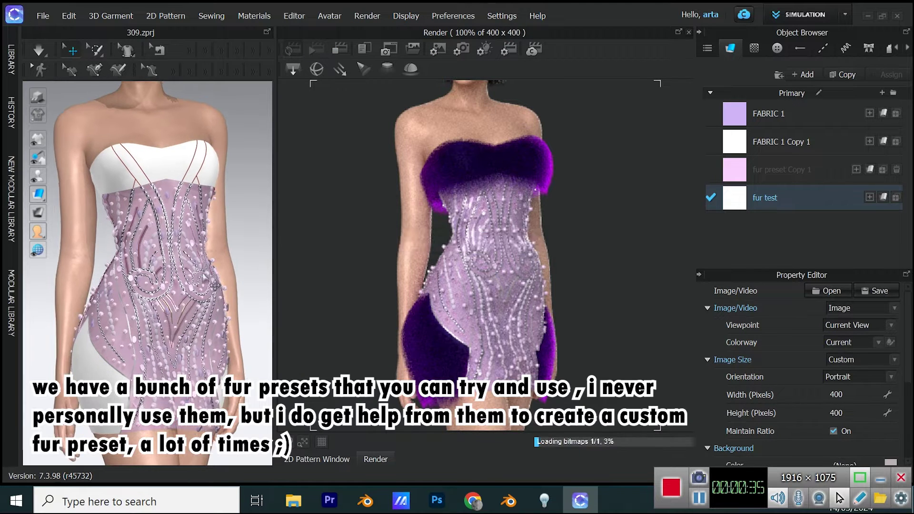
Try the Angora and Plush fur presets on the fur test fabric.
{"action": "left_click", "coordinate": [829, 206]}
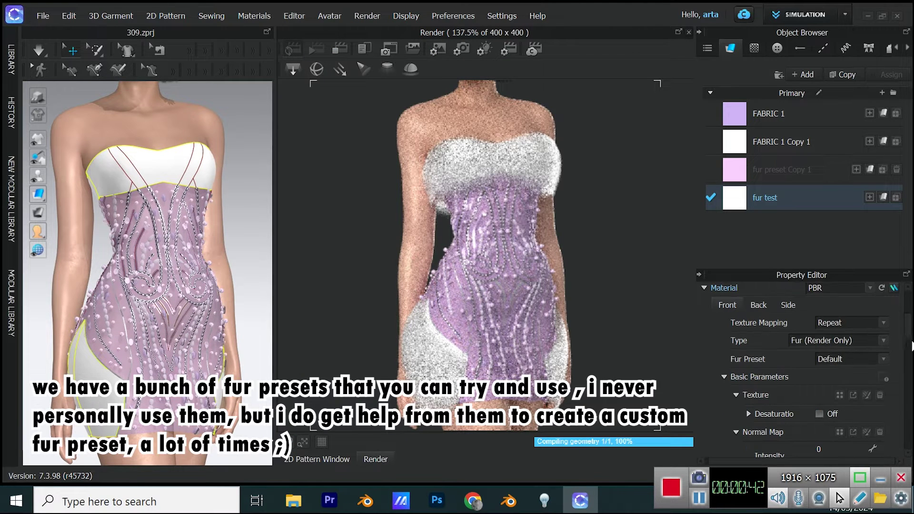
{"action": "scroll", "coordinate": [909, 333], "scroll_direction": "down", "scroll_amount": 1}
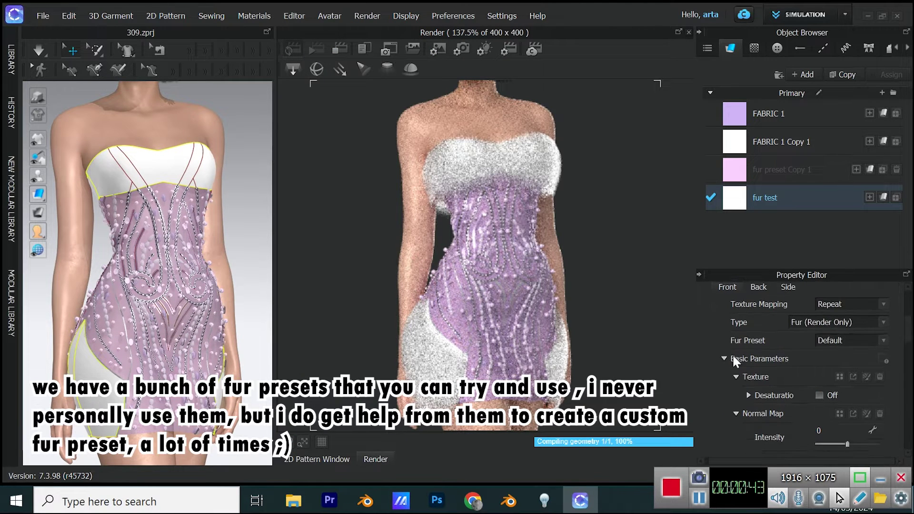
{"action": "left_click", "coordinate": [872, 338]}
{"action": "left_click", "coordinate": [877, 361]}
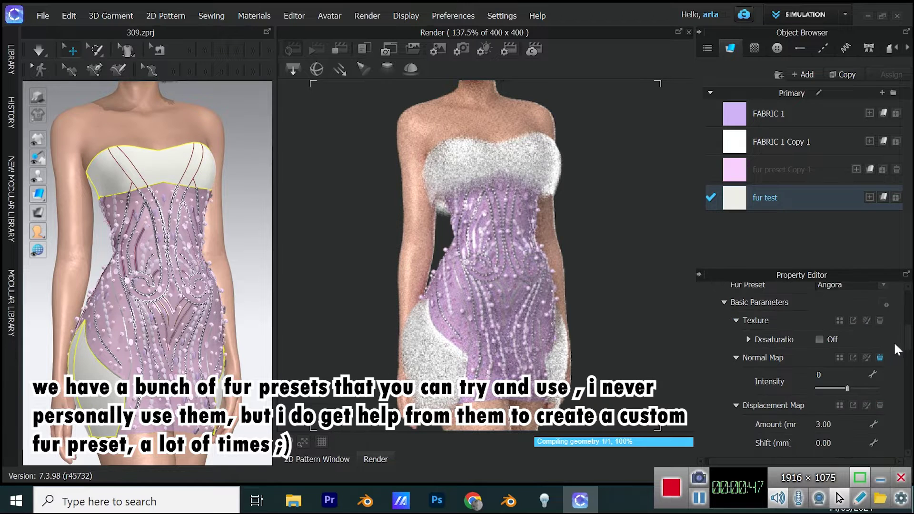
{"action": "left_click", "coordinate": [884, 284]}
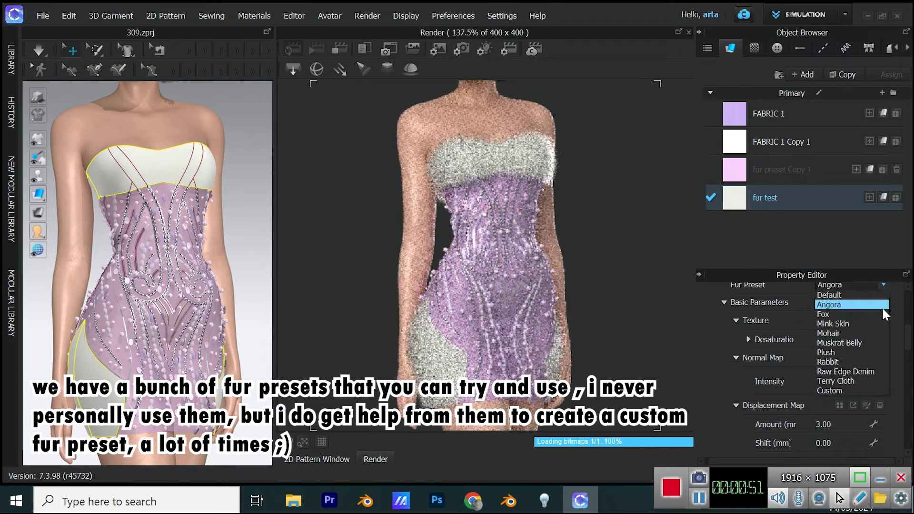
{"action": "left_click", "coordinate": [864, 350]}
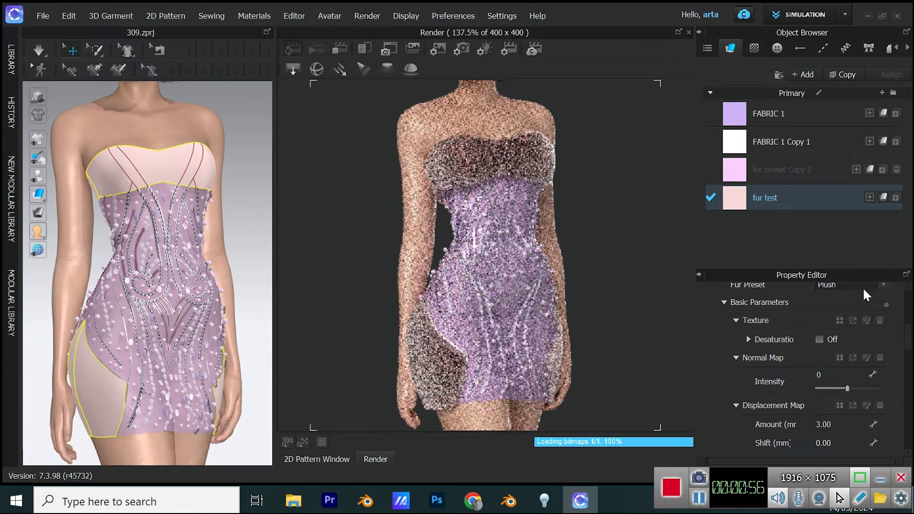
Try the Raw Edge Denim and Mohair fur presets on the fur test fabric.
{"action": "left_click", "coordinate": [876, 286]}
{"action": "left_click", "coordinate": [820, 369]}
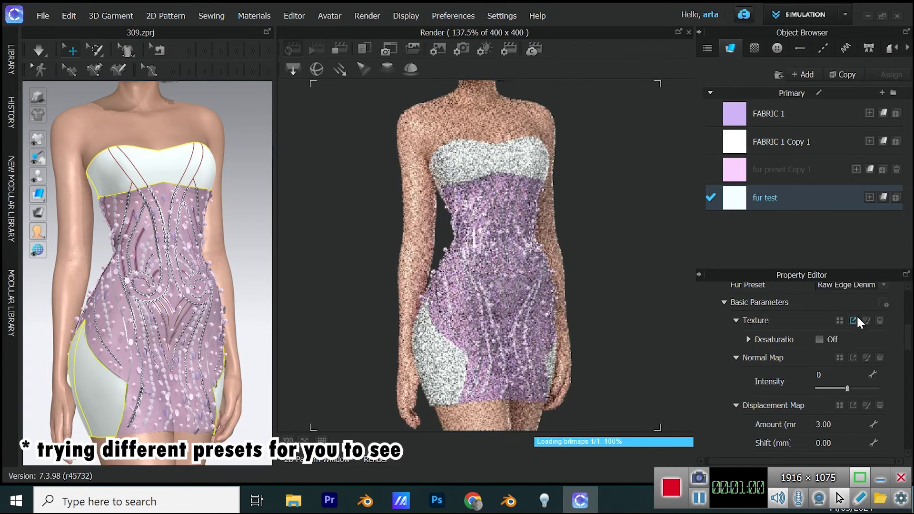
{"action": "left_click", "coordinate": [856, 286]}
{"action": "left_click", "coordinate": [842, 373]}
{"action": "scroll", "coordinate": [828, 347], "scroll_direction": "up", "scroll_amount": 2}
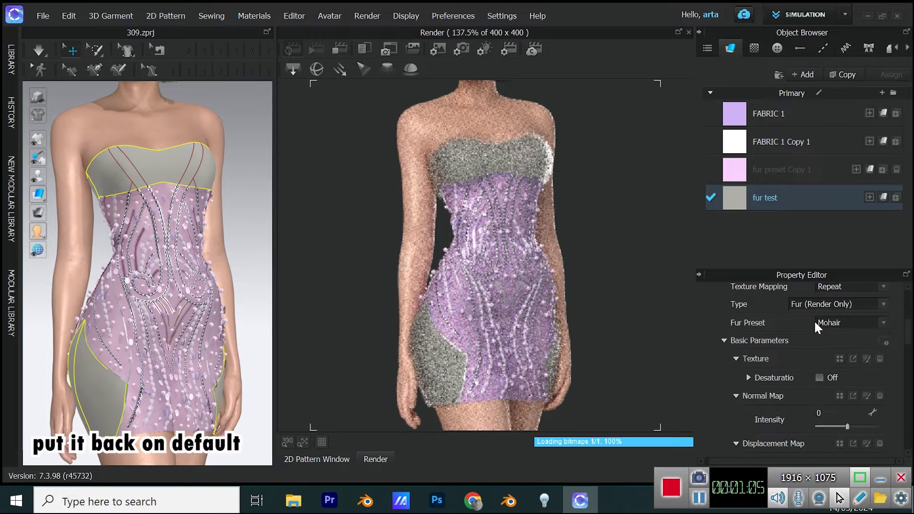
Set the fur preset back to Default and collapse the Basic Parameters and Reflection groups.
{"action": "left_click", "coordinate": [856, 320]}
{"action": "left_click", "coordinate": [851, 333]}
{"action": "left_click", "coordinate": [726, 302]}
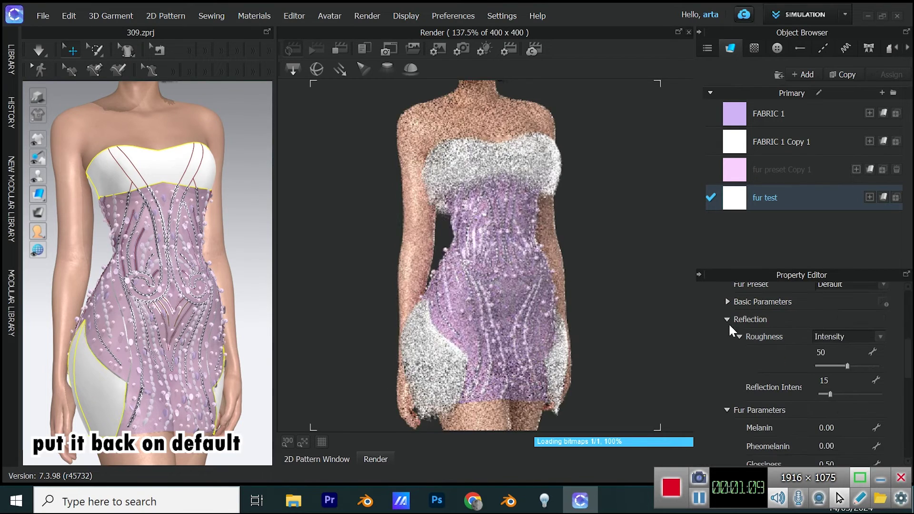
{"action": "left_click", "coordinate": [728, 320]}
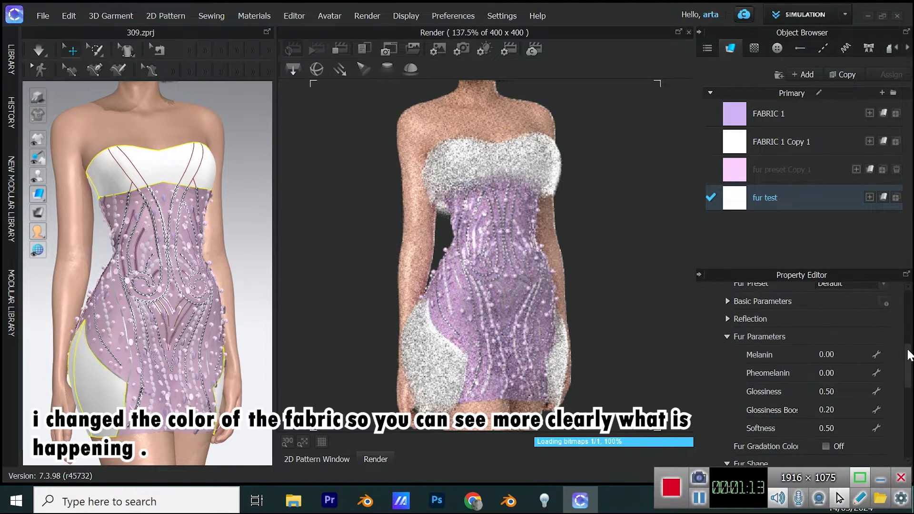
Change the fur test fabric's color to a light green.
{"action": "scroll", "coordinate": [909, 355], "scroll_direction": "up", "scroll_amount": 2}
{"action": "scroll", "coordinate": [887, 384], "scroll_direction": "down", "scroll_amount": 10}
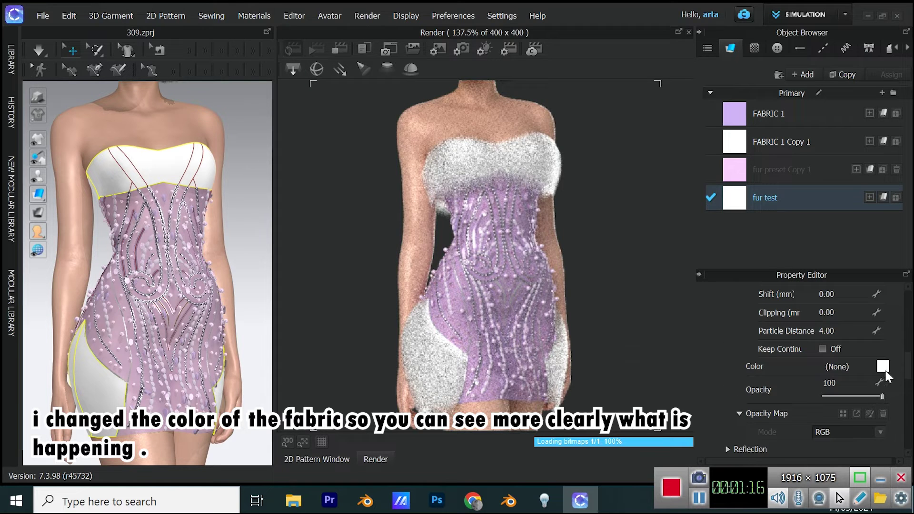
{"action": "left_click", "coordinate": [882, 367]}
{"action": "left_click", "coordinate": [216, 247]}
{"action": "left_click", "coordinate": [314, 121]}
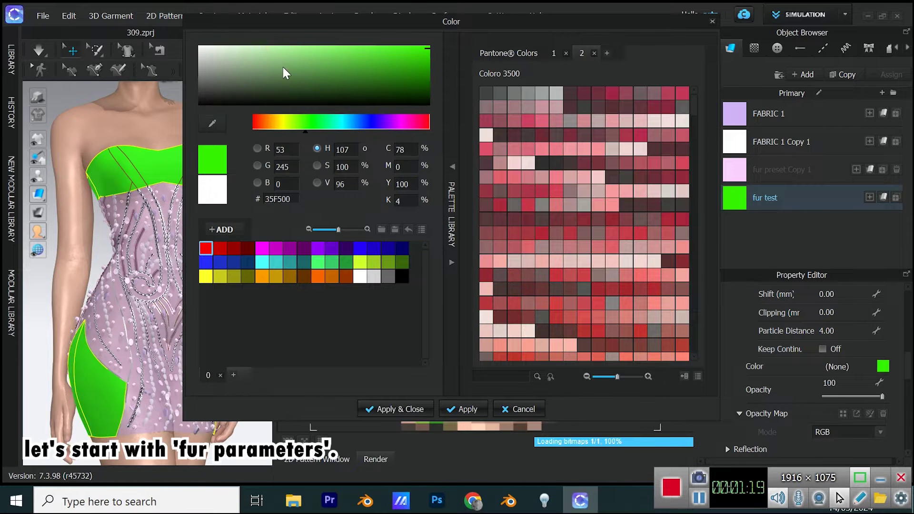
{"action": "left_click", "coordinate": [267, 56]}
{"action": "left_click", "coordinate": [388, 409]}
Set the fur's Melanin to 0.5 in the fur parameters.
{"action": "scroll", "coordinate": [755, 398], "scroll_direction": "down", "scroll_amount": 8}
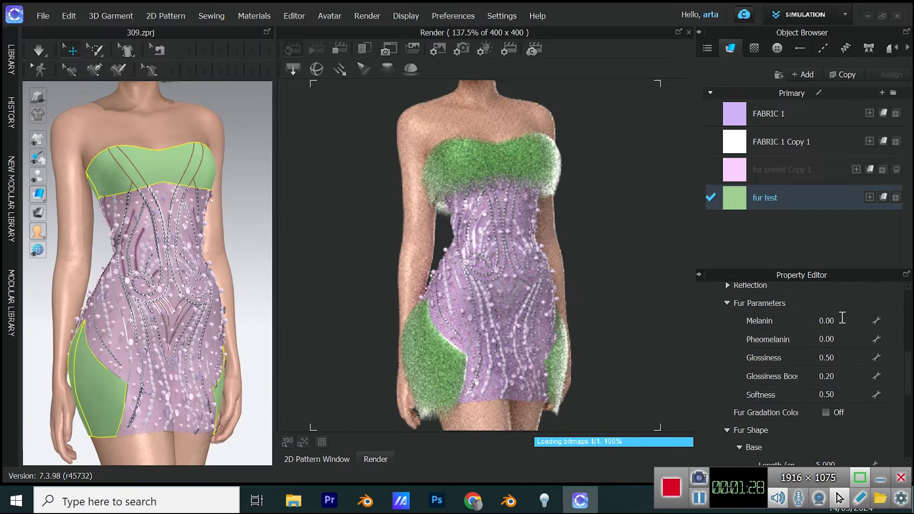
{"action": "left_click", "coordinate": [847, 320]}
{"action": "type", "text": "0."}
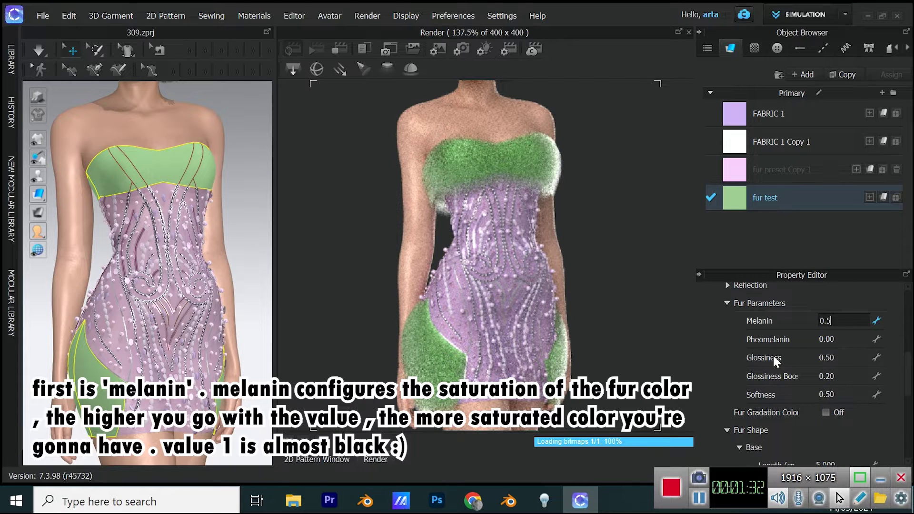
{"action": "type", "text": "5"}
{"action": "key", "text": "Return"}
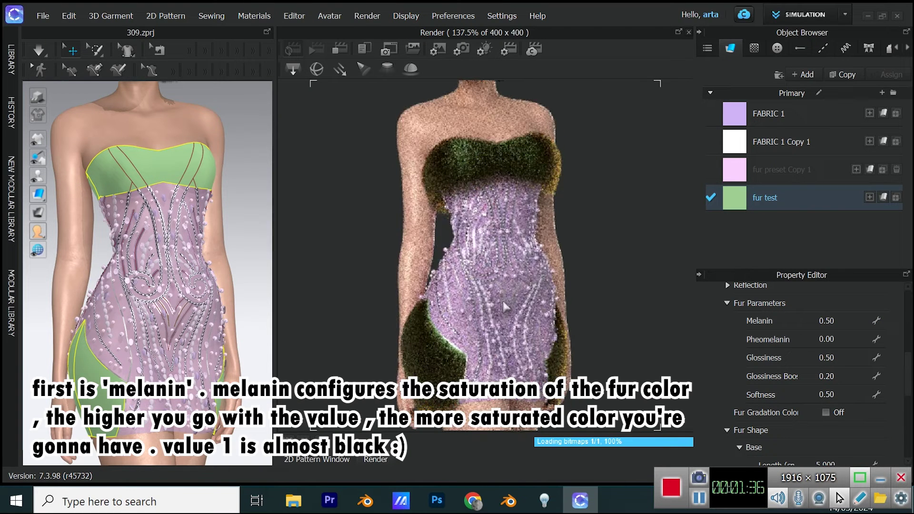
Try a Melanin value of 1 on the fur and set it back to 0.
{"action": "left_click", "coordinate": [852, 323]}
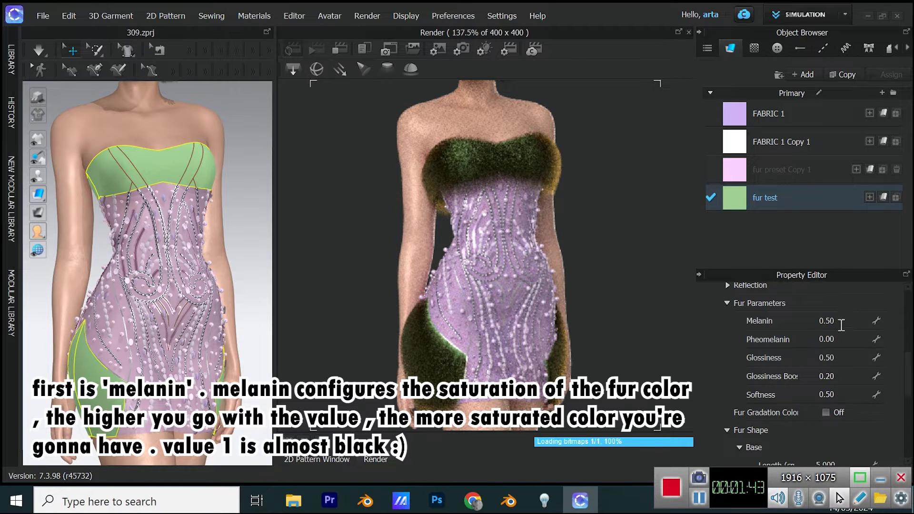
{"action": "type", "text": "1"}
{"action": "key", "text": "Return"}
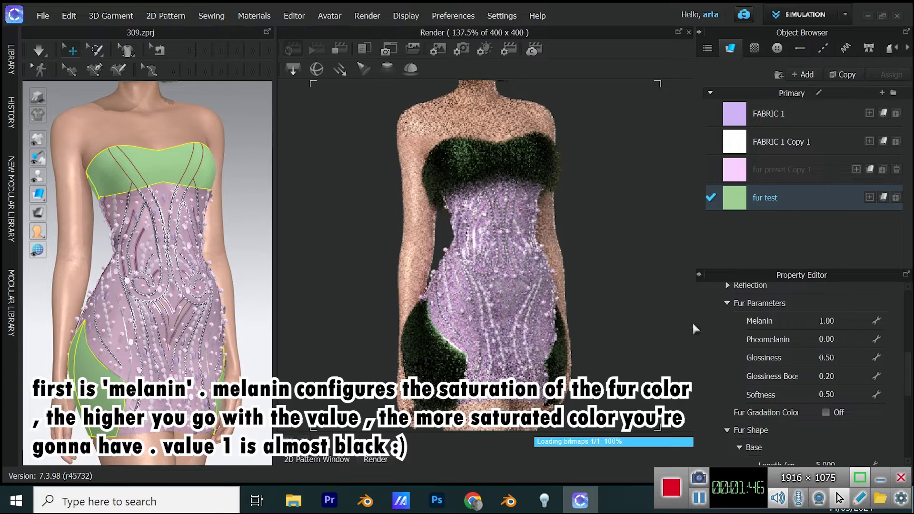
{"action": "left_click", "coordinate": [864, 324]}
{"action": "type", "text": "0"}
{"action": "key", "text": "Return"}
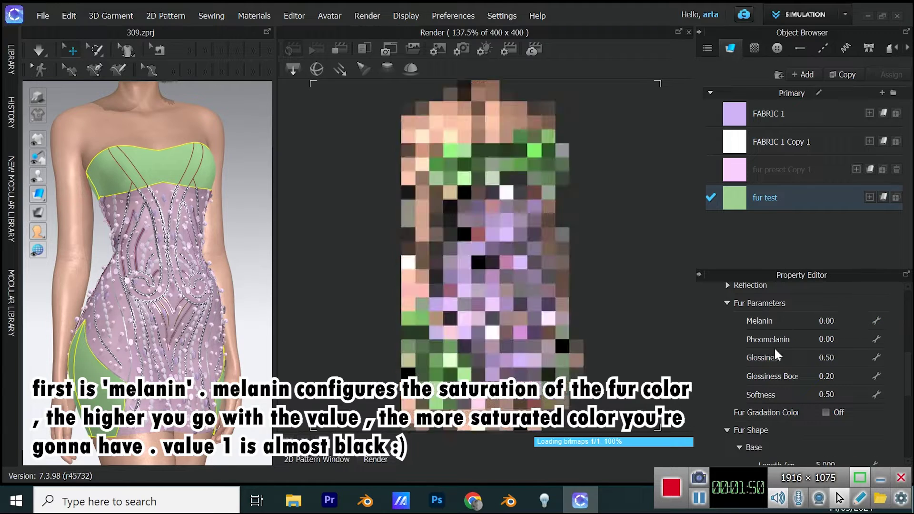
Try a Pheomelanin value of 1 on the fur and set it back to 0.
{"action": "left_click", "coordinate": [831, 339]}
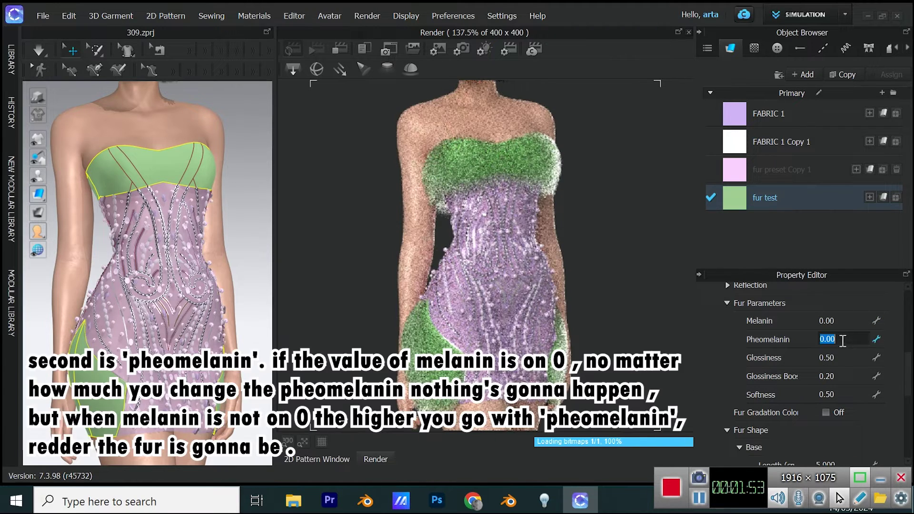
{"action": "type", "text": "1"}
{"action": "key", "text": "Return"}
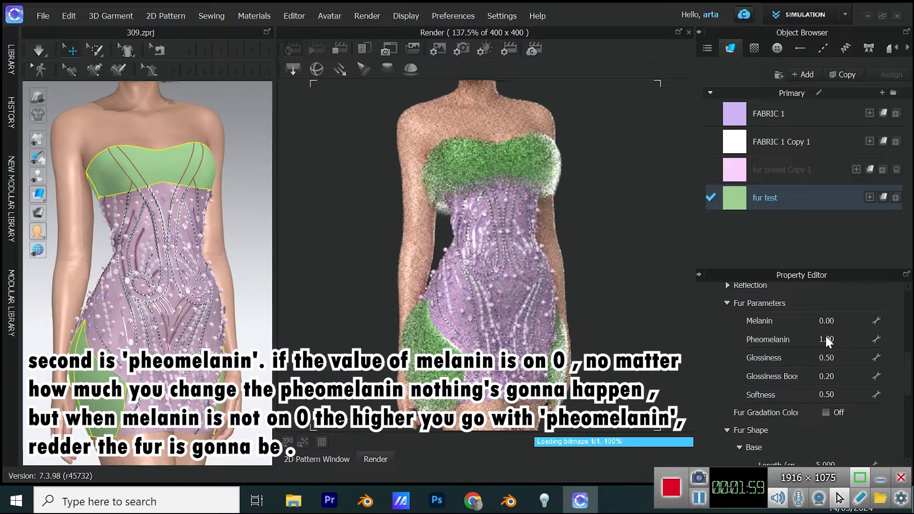
{"action": "left_click", "coordinate": [842, 335]}
{"action": "type", "text": "0"}
{"action": "key", "text": "Return"}
Set the fur's Melanin to 0.2.
{"action": "left_click", "coordinate": [847, 323]}
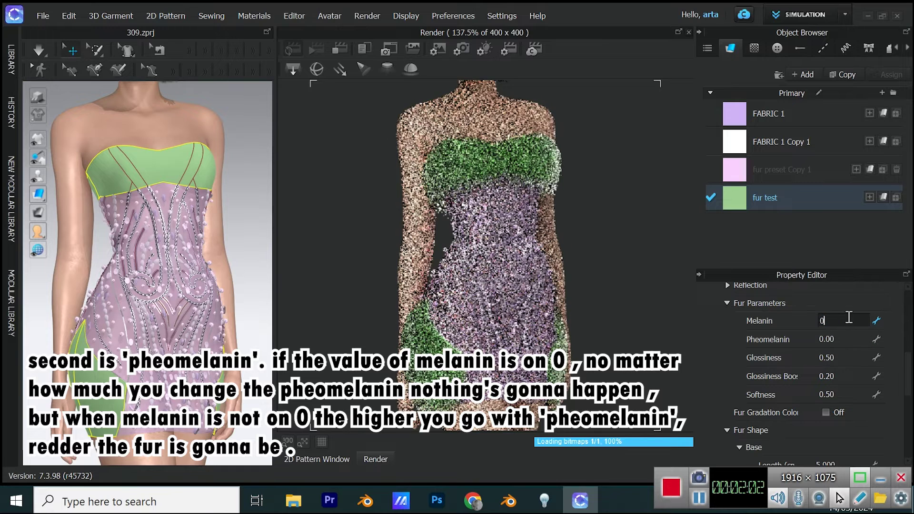
{"action": "type", "text": "0."}
{"action": "key", "text": "BackSpace"}
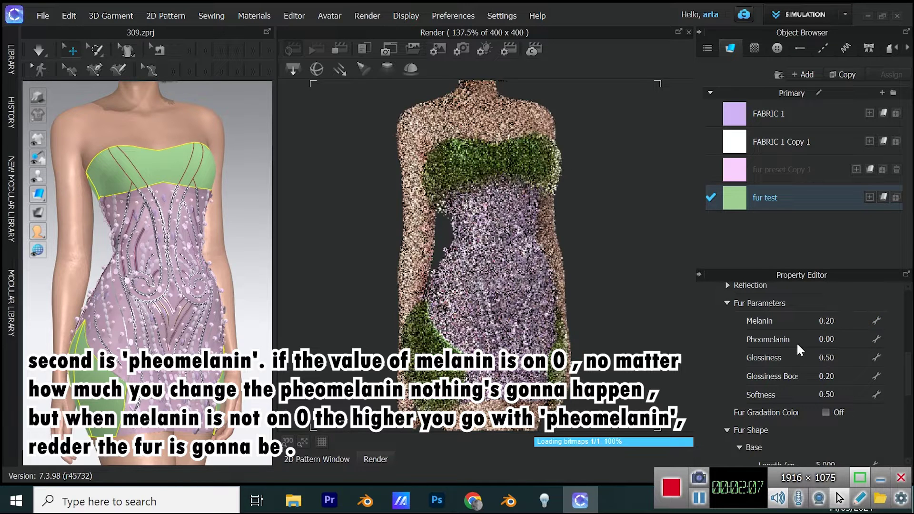
Try a Pheomelanin value of 0.5 on the fur, and raise it to 1.
{"action": "left_click", "coordinate": [855, 340]}
{"action": "type", "text": "0.5"}
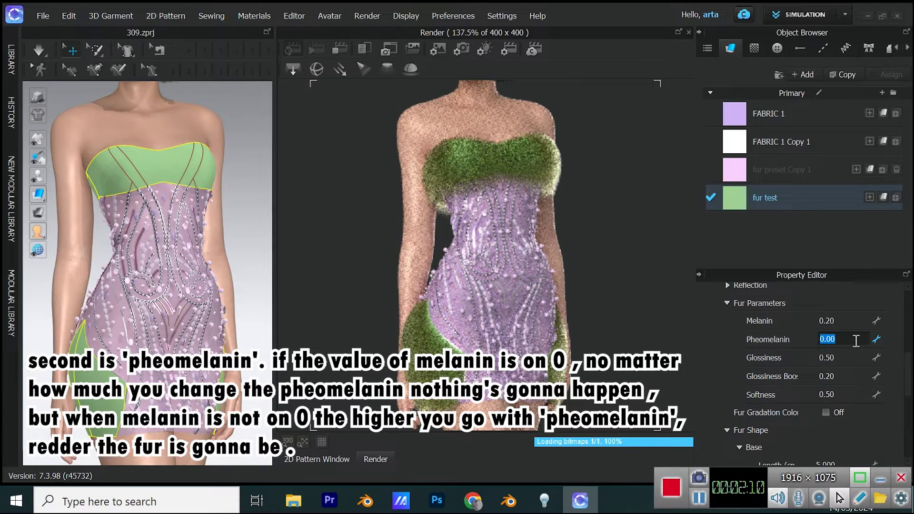
{"action": "key", "text": "Return"}
{"action": "left_click", "coordinate": [847, 340]}
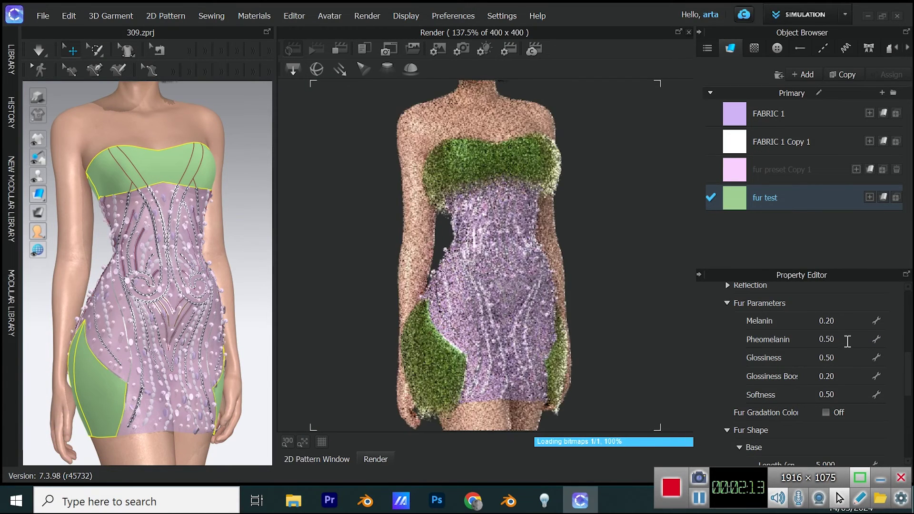
{"action": "type", "text": "1"}
{"action": "key", "text": "Return"}
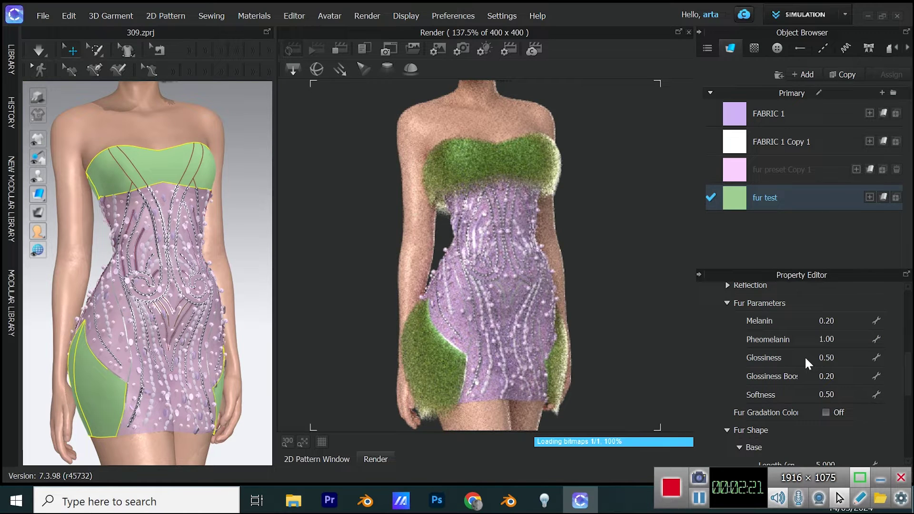
Set the fur's Melanin to 0.5.
{"action": "left_click", "coordinate": [835, 320]}
{"action": "type", "text": "0."}
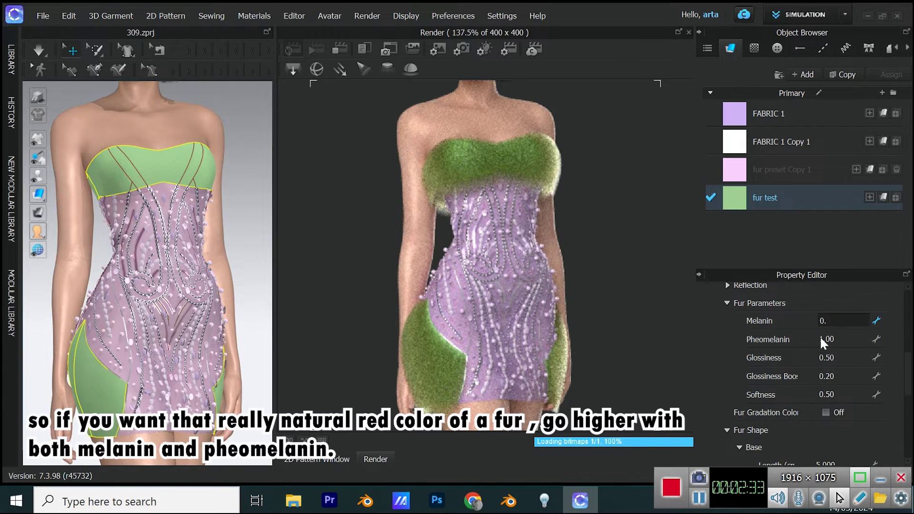
{"action": "type", "text": "5"}
{"action": "key", "text": "Return"}
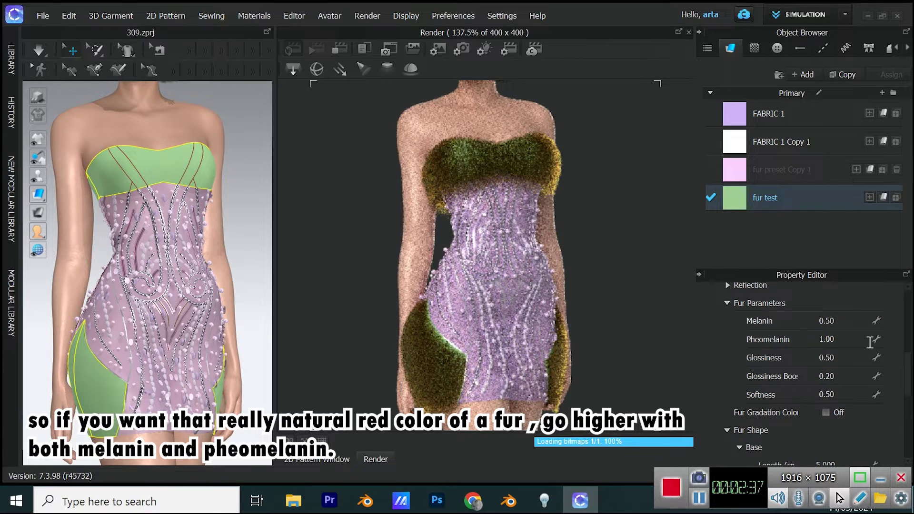
Try a Pheomelanin value of 0 on the fur and set it back to 1.
{"action": "left_click", "coordinate": [870, 339]}
{"action": "type", "text": "0"}
{"action": "key", "text": "Return"}
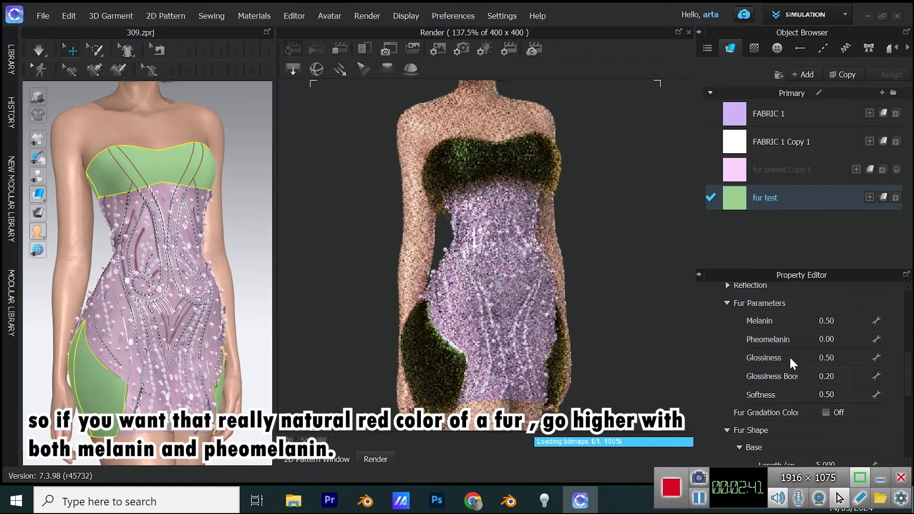
{"action": "left_click", "coordinate": [828, 338]}
{"action": "type", "text": "1"}
{"action": "key", "text": "Return"}
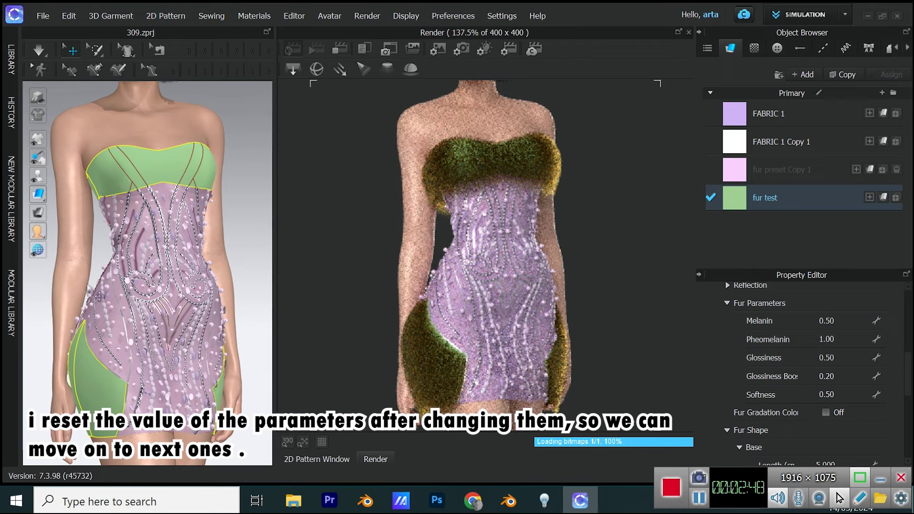
Reset both Melanin and Pheomelanin of the fur to 0.
{"action": "left_click", "coordinate": [840, 321]}
{"action": "type", "text": "0"}
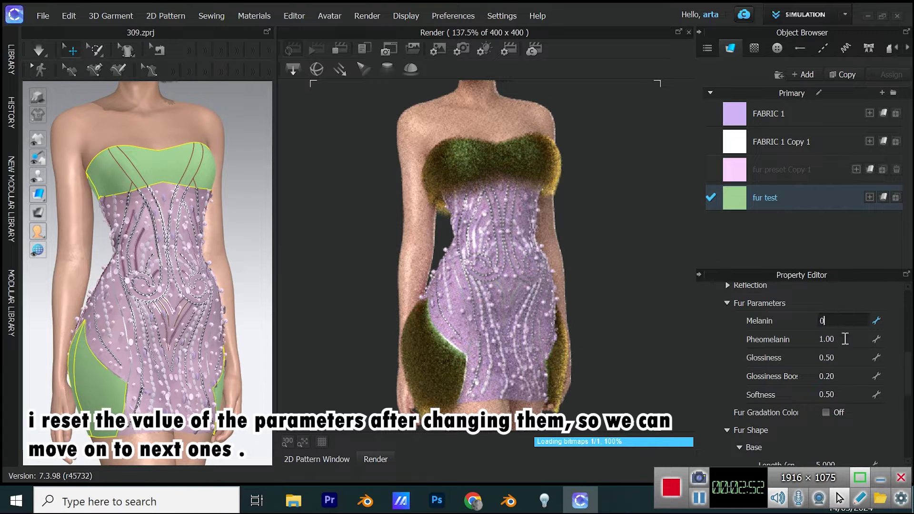
{"action": "left_click", "coordinate": [844, 339]}
{"action": "type", "text": "0"}
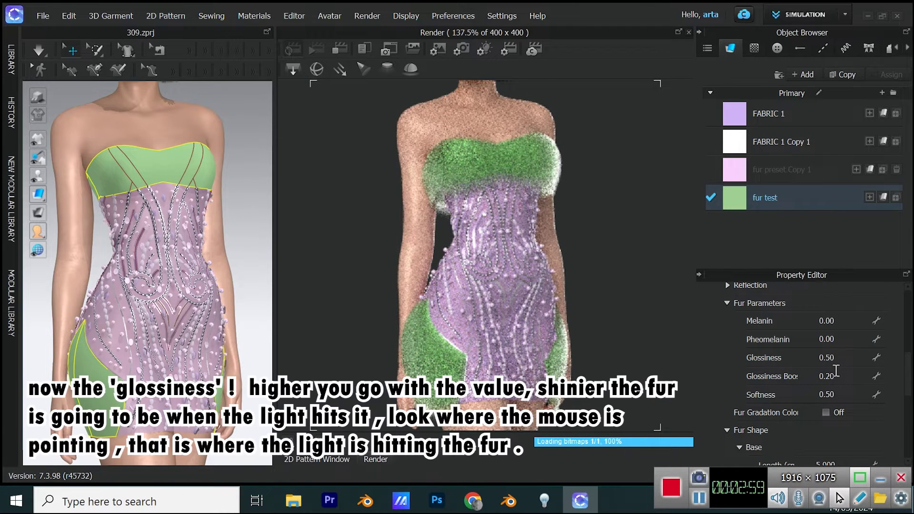
Try Glossiness values of 1 and 0.1 on the fur.
{"action": "type", "text": "1"}
{"action": "key", "text": "Return"}
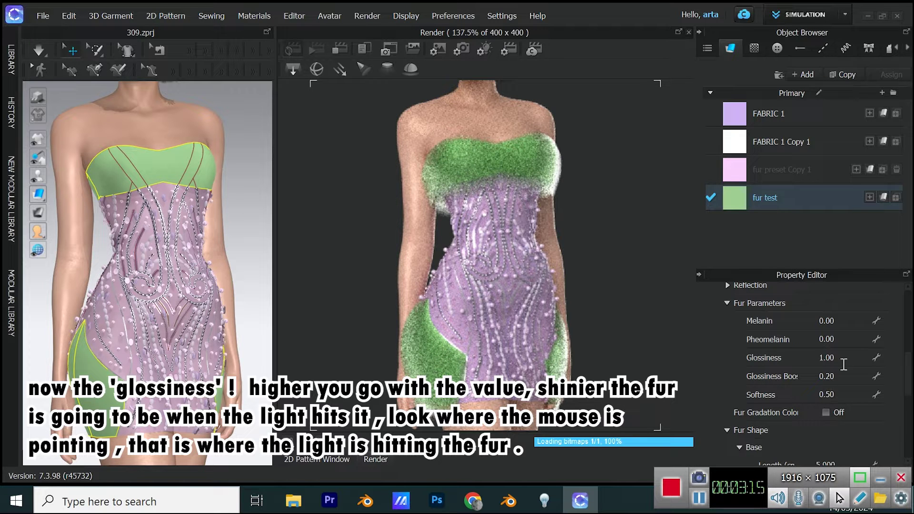
{"action": "key", "text": "Return"}
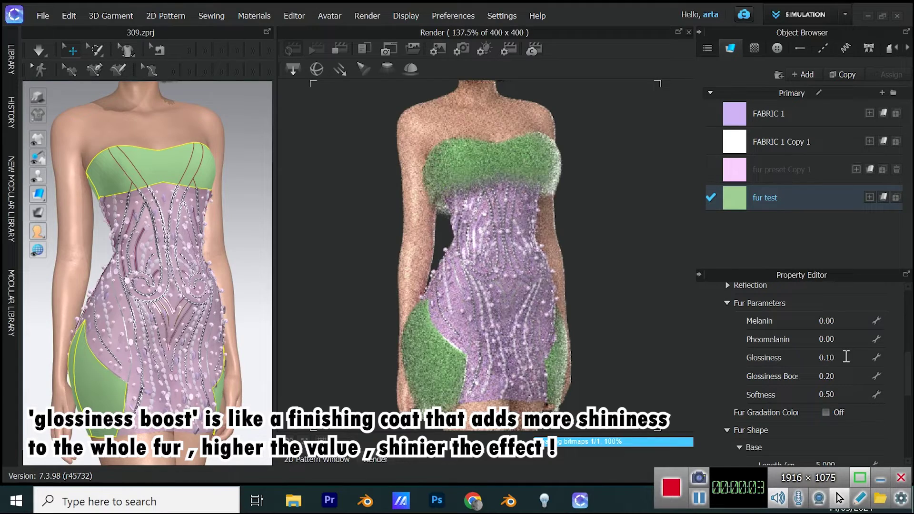
Set the fur's Glossiness Boost to 1.
{"action": "double_click", "coordinate": [832, 376]}
{"action": "type", "text": "1"}
{"action": "key", "text": "Return"}
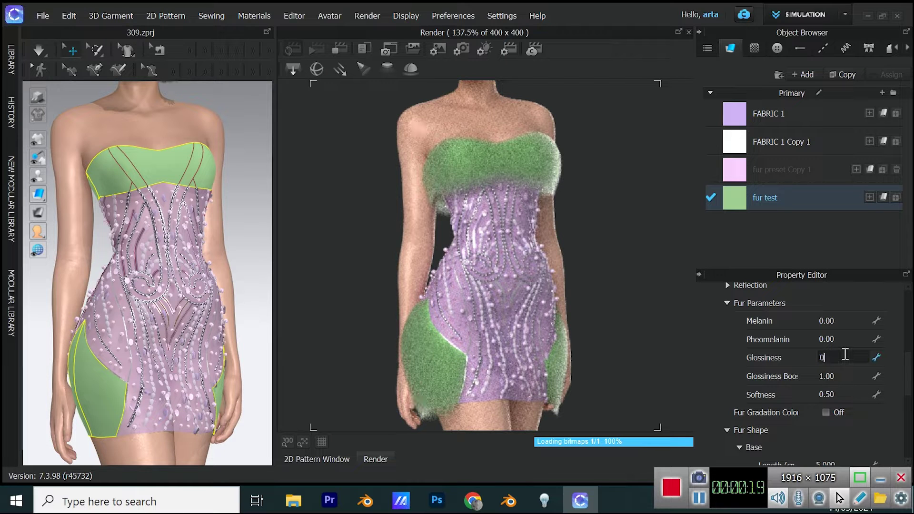
Reset the fur's Glossiness to 0.5 and its Glossiness Boost to 0.2.
{"action": "key", "text": "Tab"}
{"action": "type", "text": "0.2"}
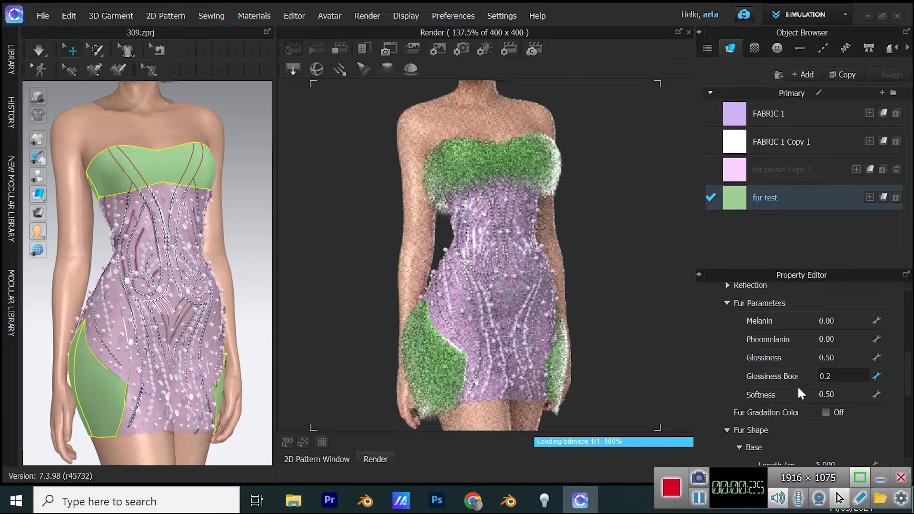
{"action": "key", "text": "Return"}
Try Softness values of 1 and 0 on the fur and set it back to 0.5.
{"action": "left_click", "coordinate": [843, 395]}
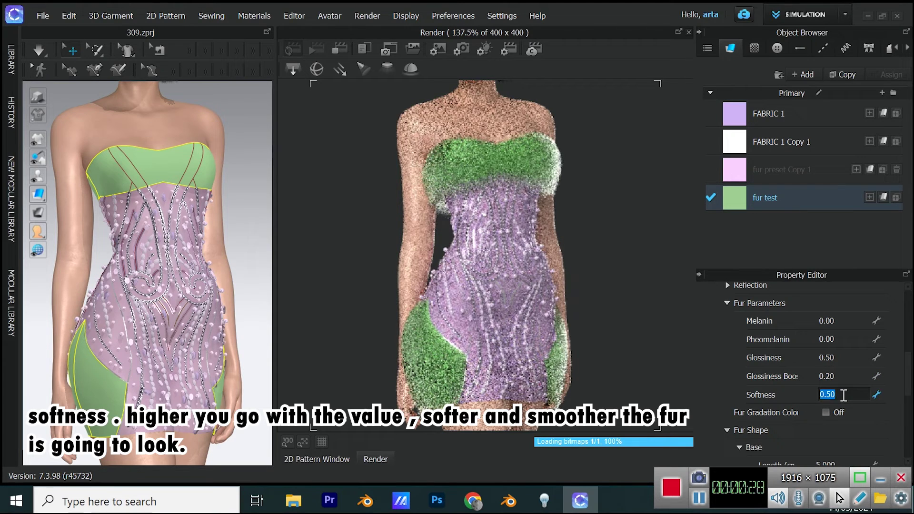
{"action": "type", "text": "1"}
{"action": "key", "text": "Return"}
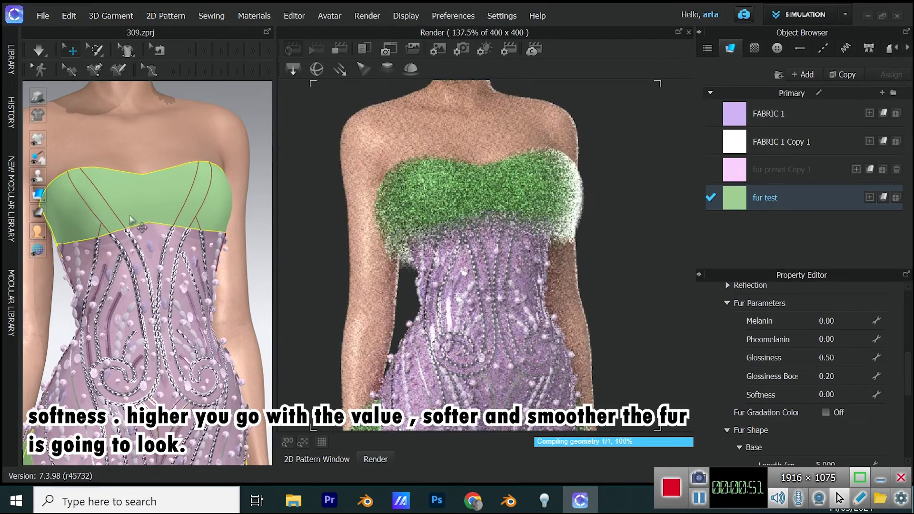
{"action": "left_click", "coordinate": [838, 393]}
{"action": "type", "text": "1"}
{"action": "key", "text": "Return"}
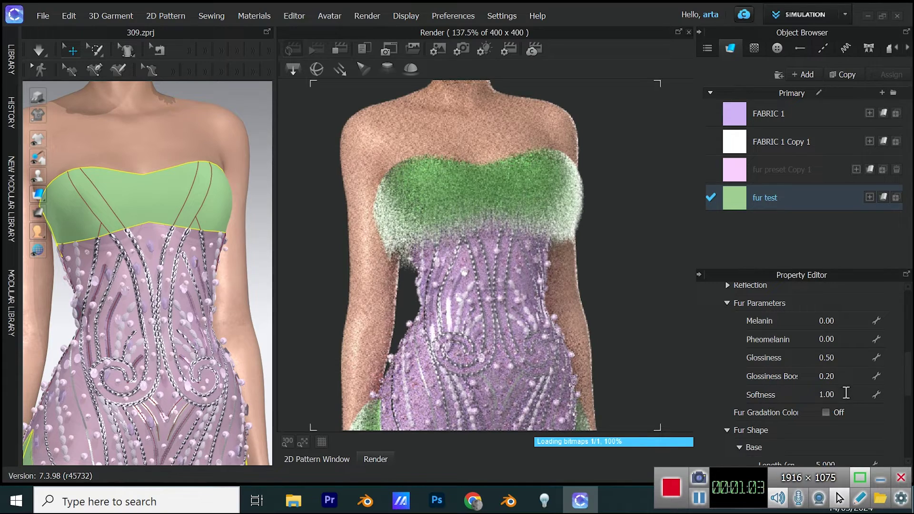
{"action": "type", "text": "0.5"}
{"action": "key", "text": "Return"}
Turn on Fur Gradation Color and set the Mid Color to Navy.
{"action": "scroll", "coordinate": [772, 335], "scroll_direction": "down", "scroll_amount": 1}
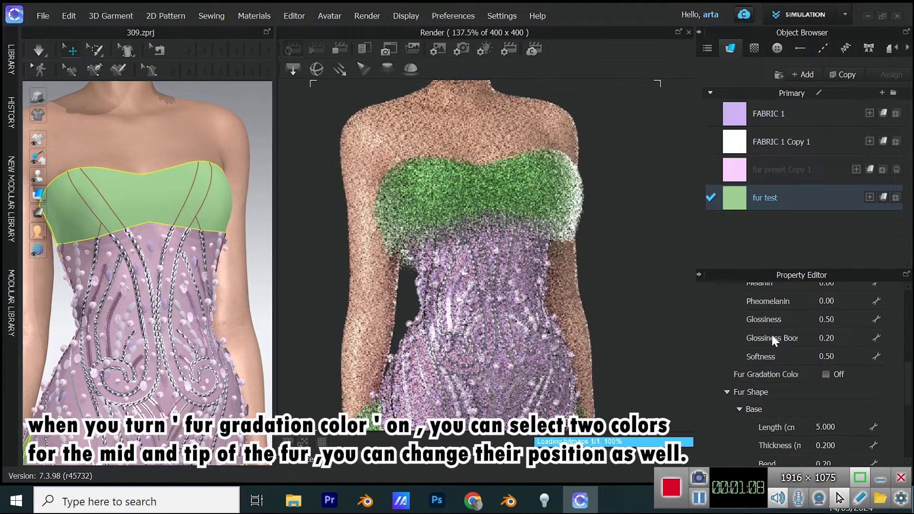
{"action": "left_click", "coordinate": [826, 375]}
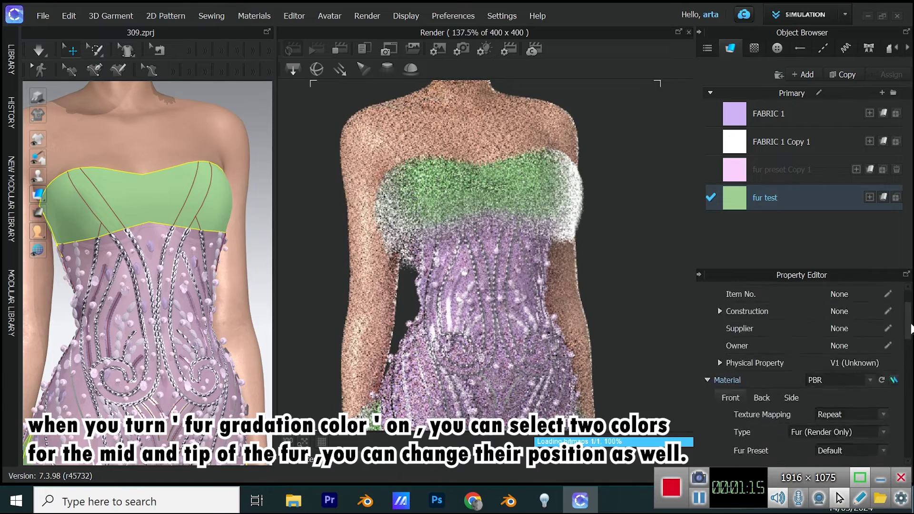
{"action": "left_click", "coordinate": [880, 324]}
{"action": "left_click", "coordinate": [402, 248]}
{"action": "left_click", "coordinate": [395, 409]}
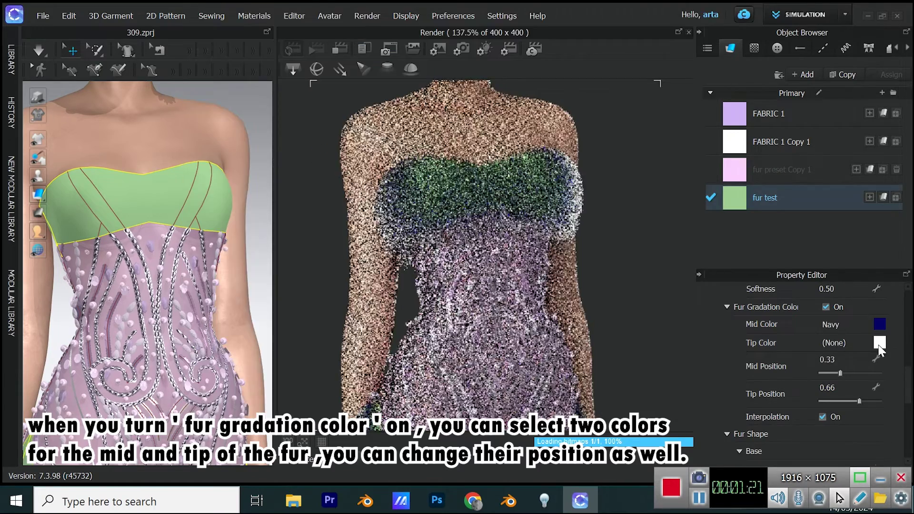
Set the Tip Color of the fur gradation to Red 1.
{"action": "left_click", "coordinate": [879, 342]}
{"action": "left_click", "coordinate": [206, 247]}
{"action": "left_click", "coordinate": [395, 408]}
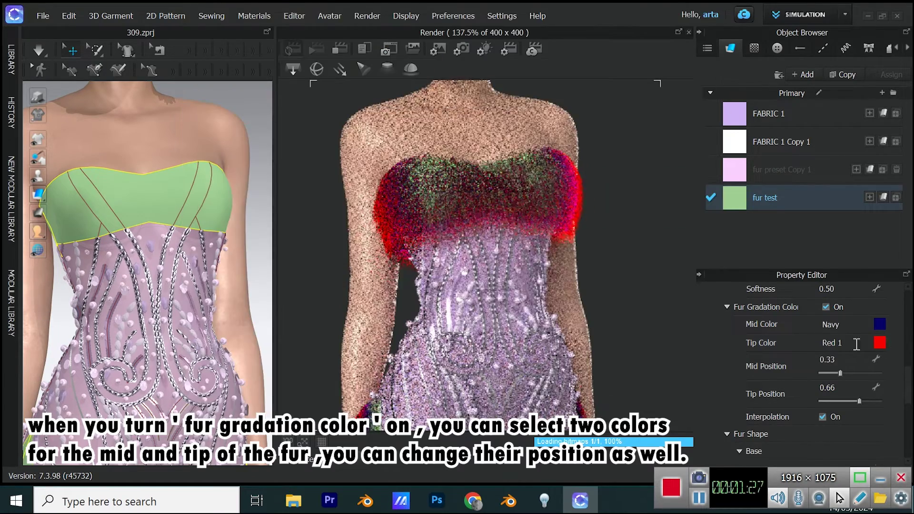
Set the gradation's Mid Position to 0.57, and try Tip Position values of 0 and 0.16.
{"action": "left_click_drag", "start_coordinate": [838, 370], "coordinate": [813, 412]}
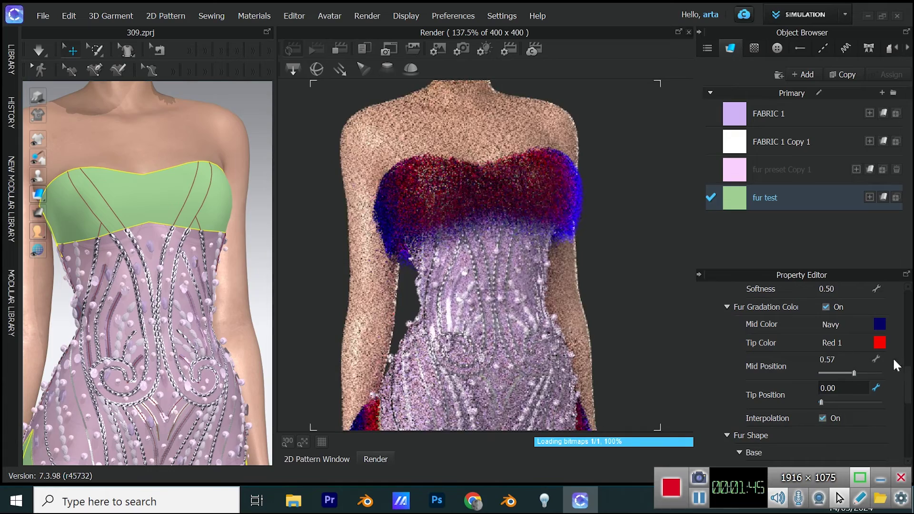
{"action": "scroll", "coordinate": [170, 281], "scroll_direction": "down", "scroll_amount": 2}
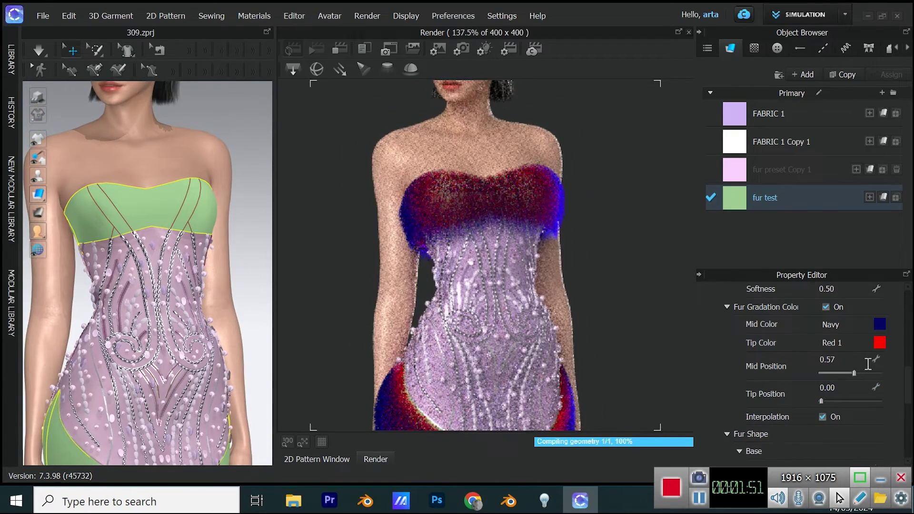
{"action": "left_click_drag", "start_coordinate": [821, 401], "coordinate": [833, 402]}
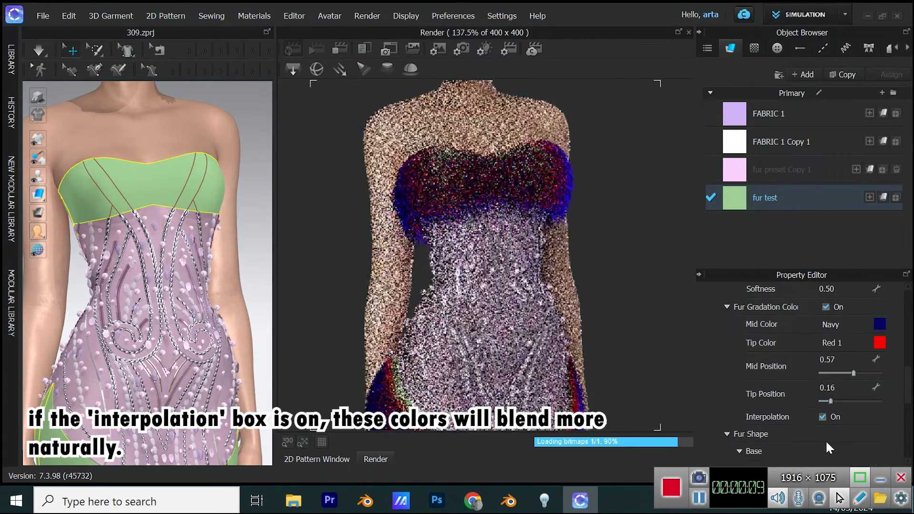
Compare the gradation with Interpolation off and on while moving the Tip Position to 0.49 and the Mid Position to 0.63.
{"action": "left_click", "coordinate": [822, 416]}
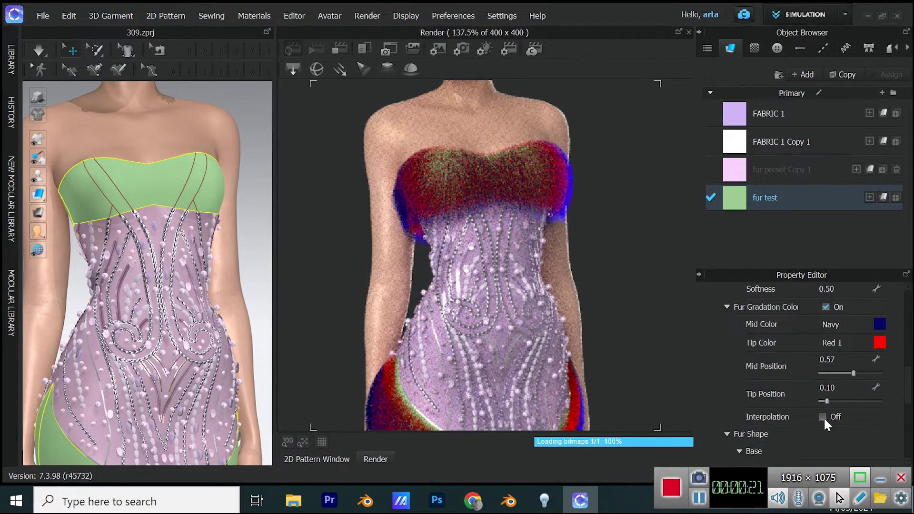
{"action": "left_click", "coordinate": [822, 417]}
{"action": "left_click_drag", "start_coordinate": [855, 401], "coordinate": [851, 400]}
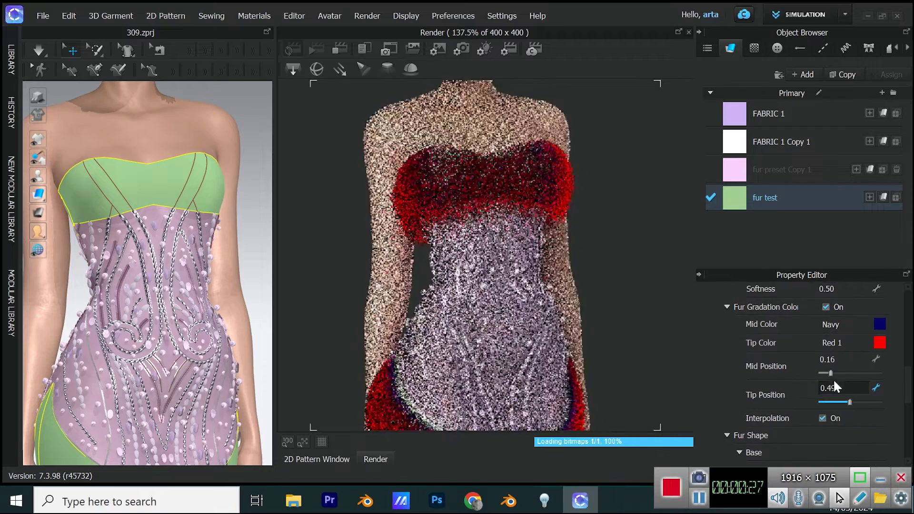
{"action": "left_click", "coordinate": [823, 417]}
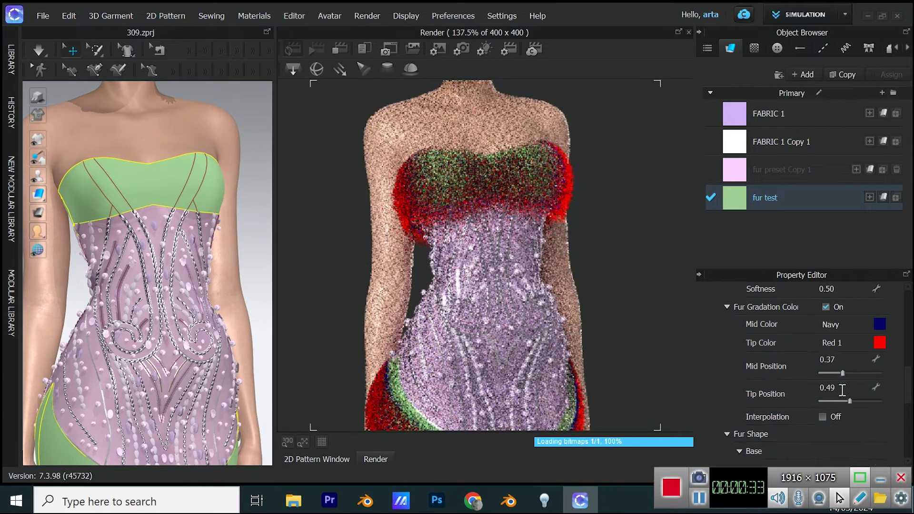
{"action": "left_click_drag", "start_coordinate": [845, 373], "coordinate": [857, 373]}
{"action": "left_click", "coordinate": [822, 416]}
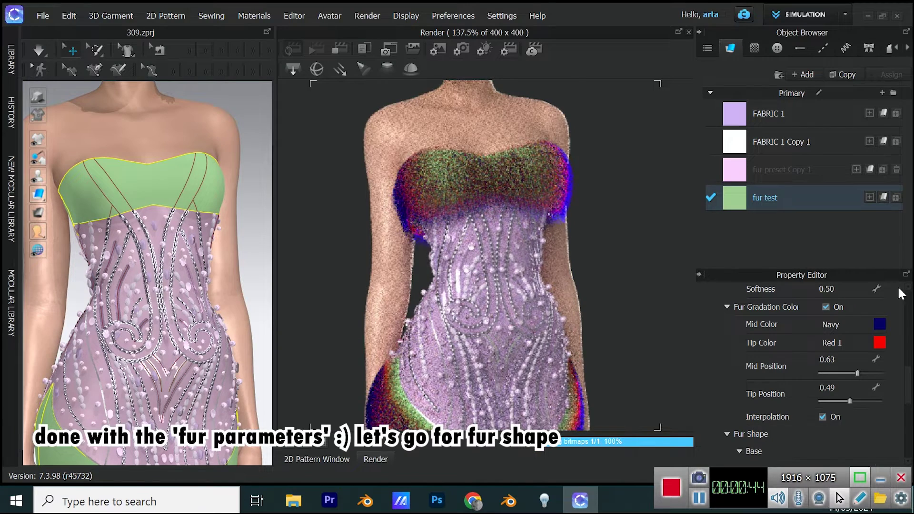
Turn off Fur Gradation Color for the fur test fabric.
{"action": "left_click", "coordinate": [825, 307]}
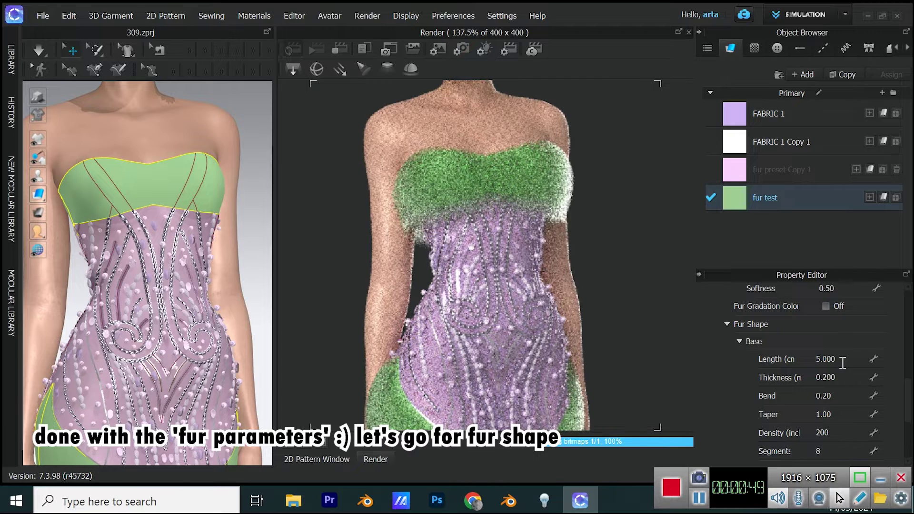
Try fur Length values of 1 and 20 cm in the base fur shape and set it back to 5 cm.
{"action": "left_click", "coordinate": [843, 360]}
{"action": "type", "text": "1"}
{"action": "key", "text": "Return"}
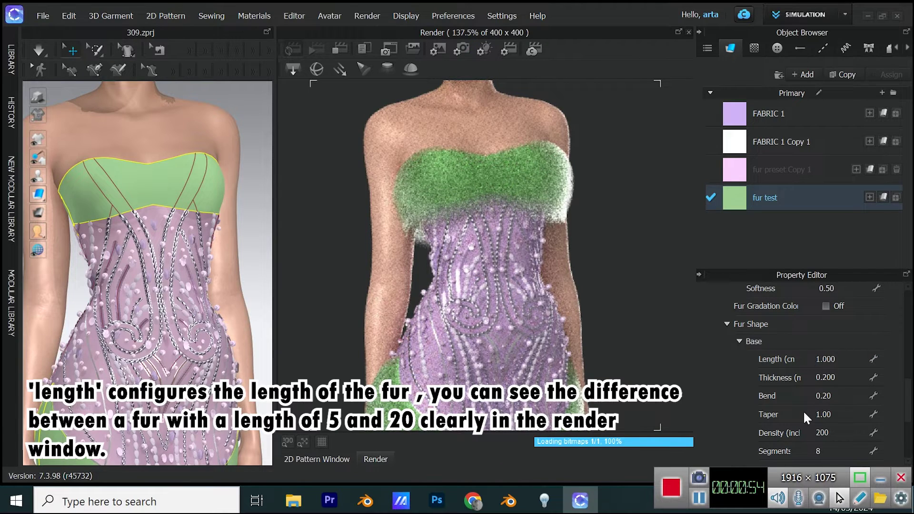
{"action": "left_click", "coordinate": [852, 358]}
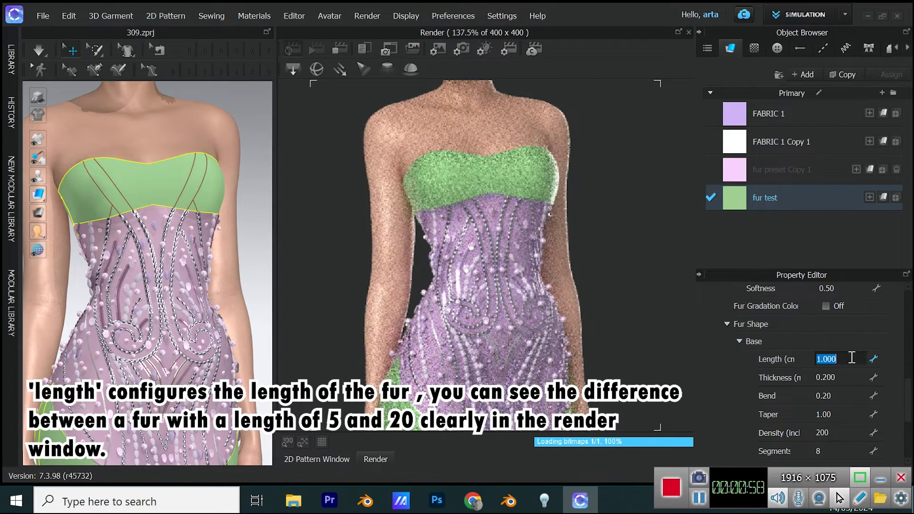
{"action": "type", "text": "20"}
{"action": "key", "text": "Return"}
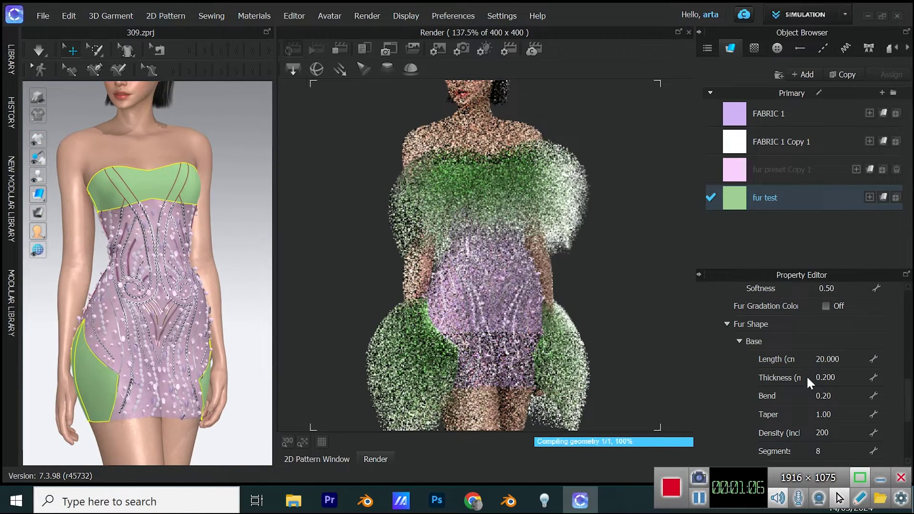
{"action": "left_click", "coordinate": [856, 358]}
{"action": "type", "text": "5"}
{"action": "key", "text": "Return"}
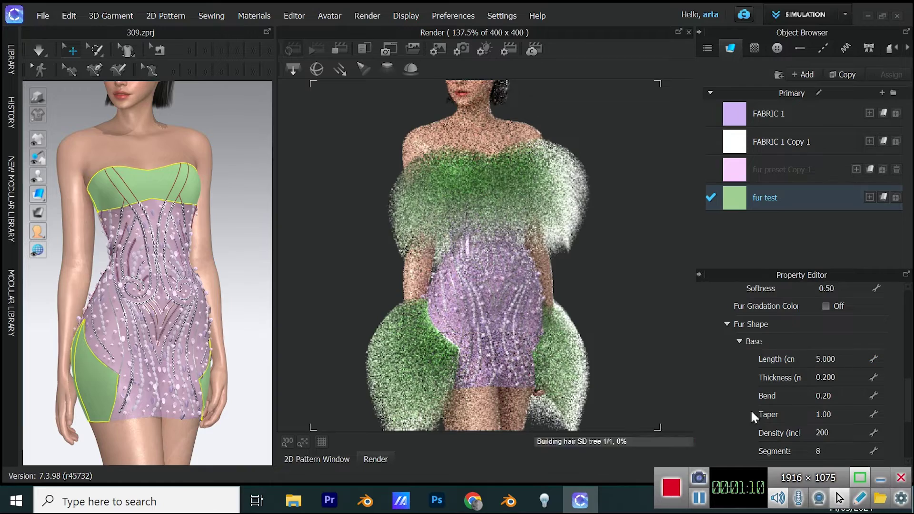
{"action": "scroll", "coordinate": [156, 238], "scroll_direction": "up", "scroll_amount": 4}
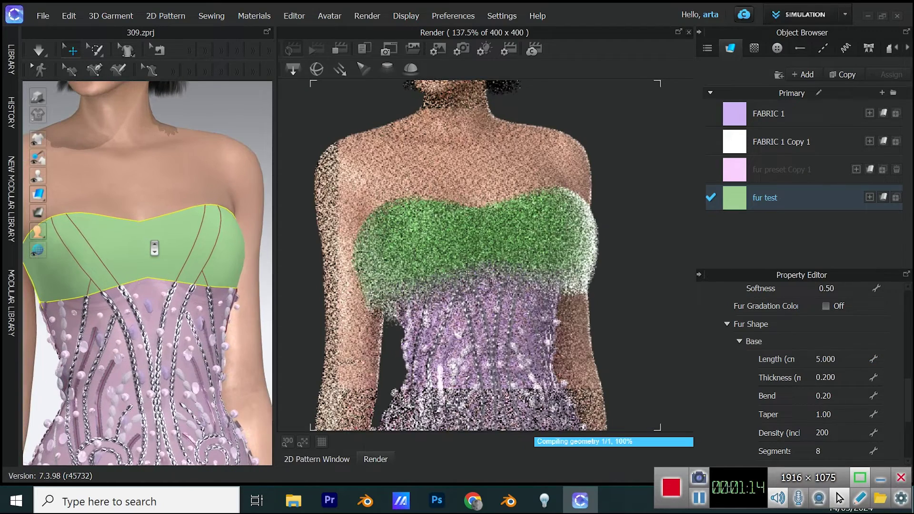
Try fur Thickness values of 0.1 and 1 in the base fur shape and set it back to 0.2.
{"action": "left_click", "coordinate": [857, 377]}
{"action": "type", "text": "0."}
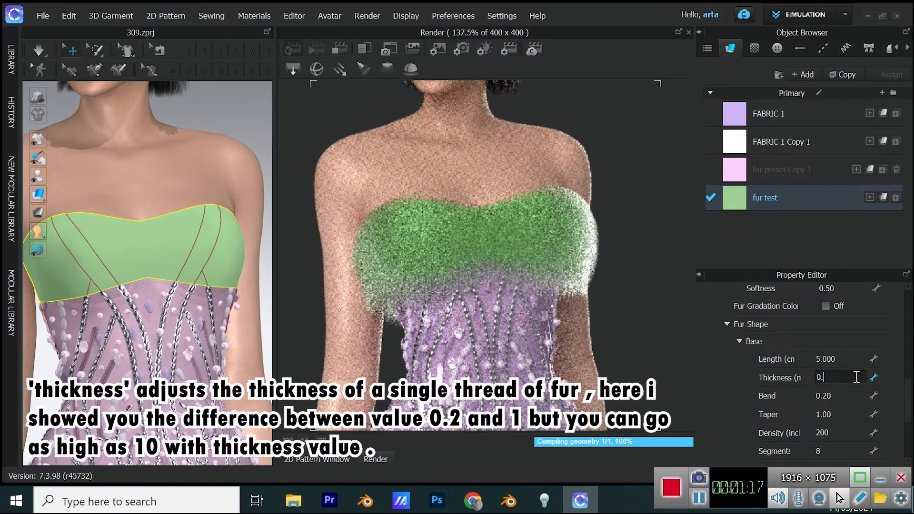
{"action": "type", "text": "1"}
{"action": "key", "text": "Return"}
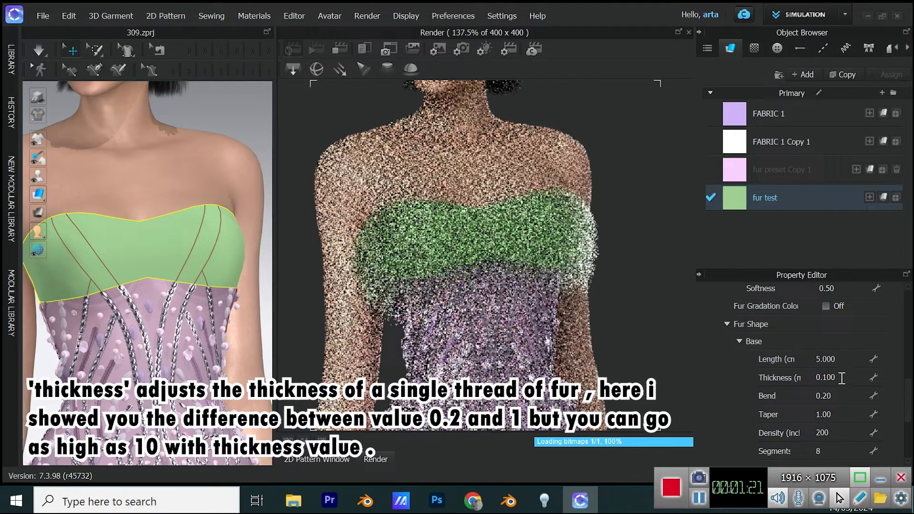
{"action": "left_click", "coordinate": [847, 377]}
{"action": "type", "text": "1"}
{"action": "key", "text": "Return"}
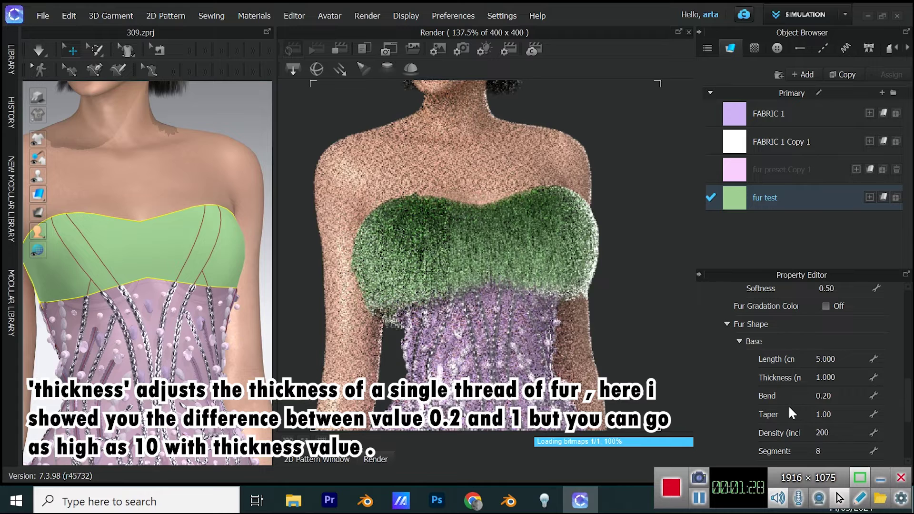
{"action": "left_click", "coordinate": [841, 377]}
{"action": "type", "text": "0."}
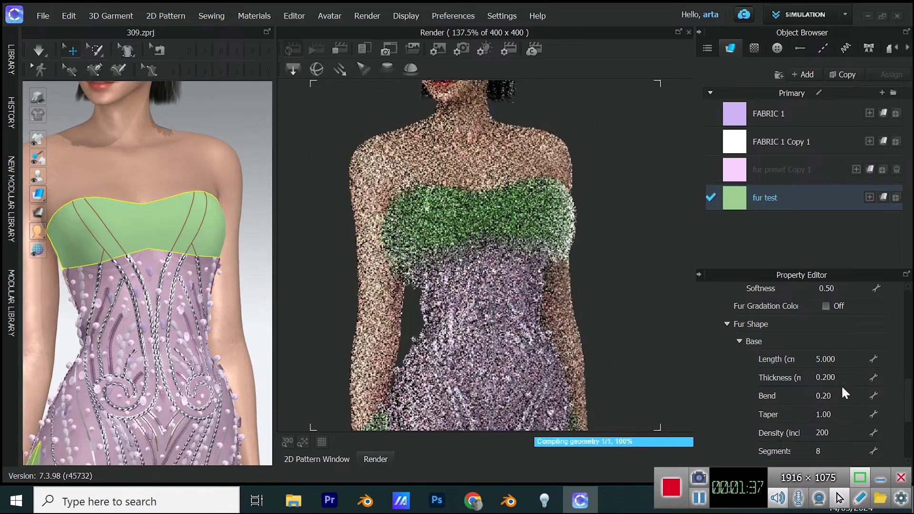
Try a Bend value of 0 in the base fur shape and view the fur from the side.
{"action": "left_click", "coordinate": [840, 395]}
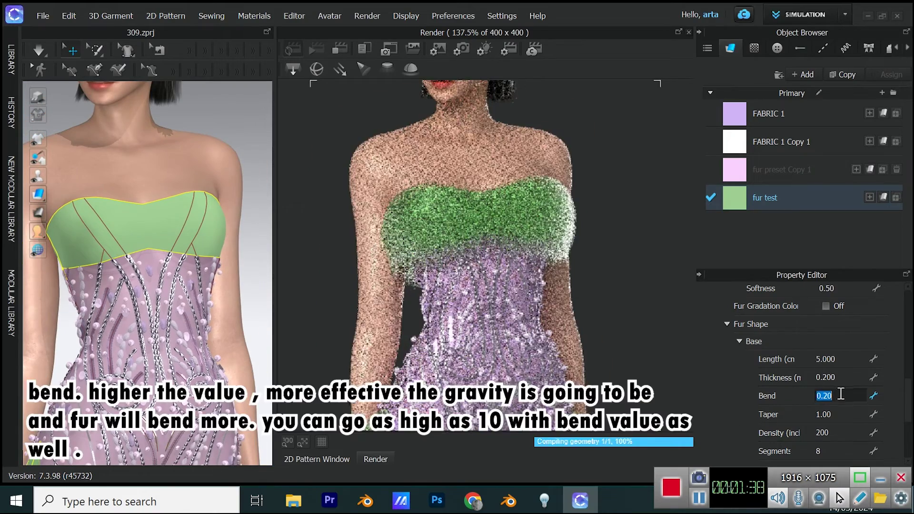
{"action": "type", "text": "0"}
{"action": "key", "text": "Return"}
{"action": "scroll", "coordinate": [182, 302], "scroll_direction": "down", "scroll_amount": 3}
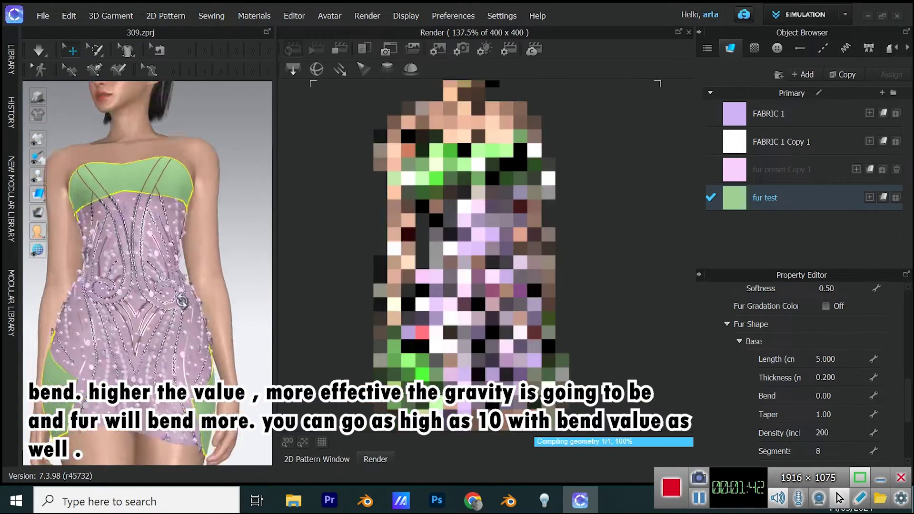
{"action": "right_click_drag", "start_coordinate": [182, 301], "coordinate": [140, 308]}
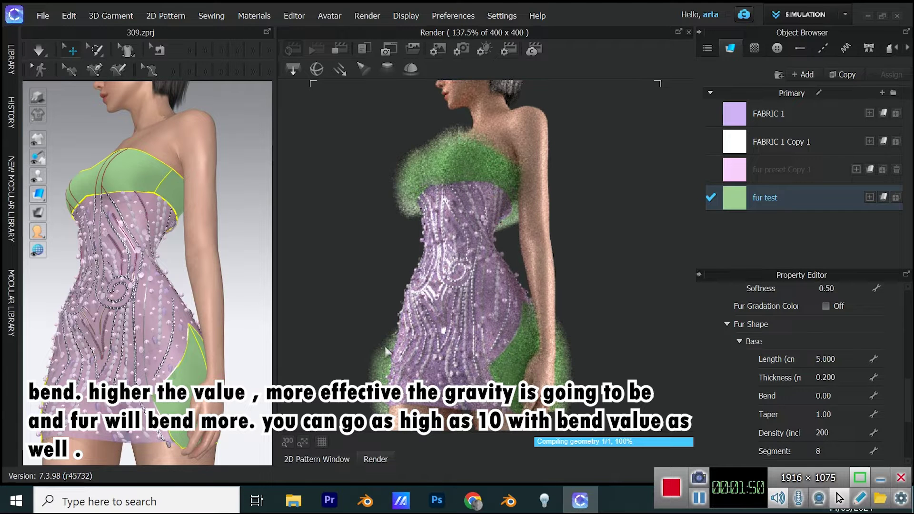
Try a Bend value of 1, view the fur from the front, and set Bend back to 0.2.
{"action": "double_click", "coordinate": [847, 395]}
{"action": "type", "text": "1"}
{"action": "key", "text": "Return"}
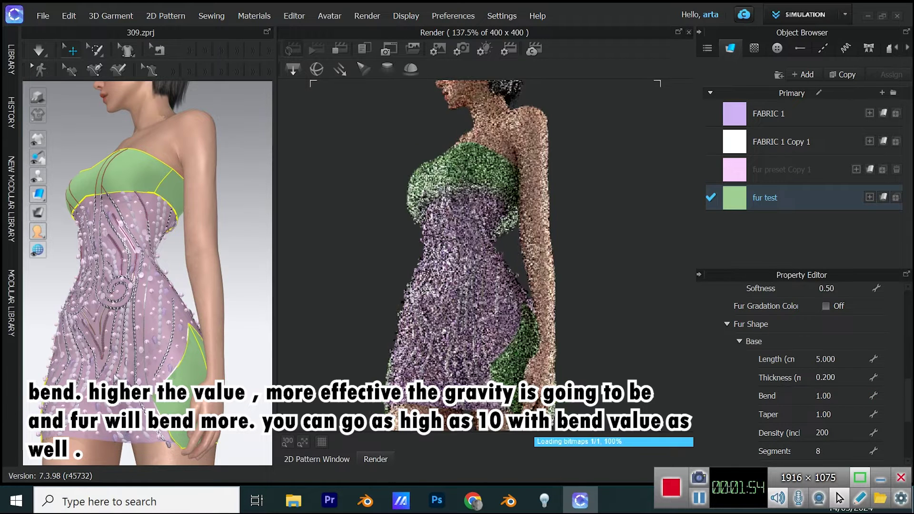
{"action": "right_click_drag", "start_coordinate": [149, 345], "coordinate": [228, 369]}
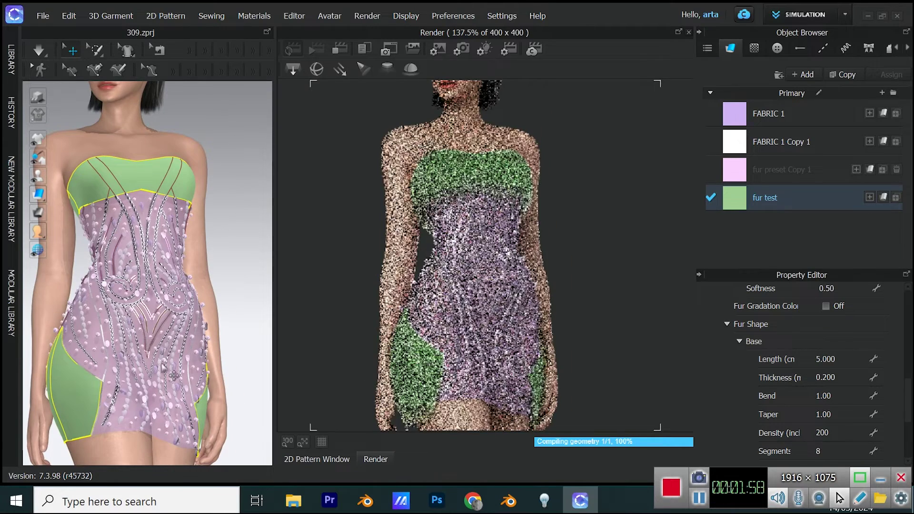
{"action": "right_click_drag", "start_coordinate": [141, 288], "coordinate": [131, 275]}
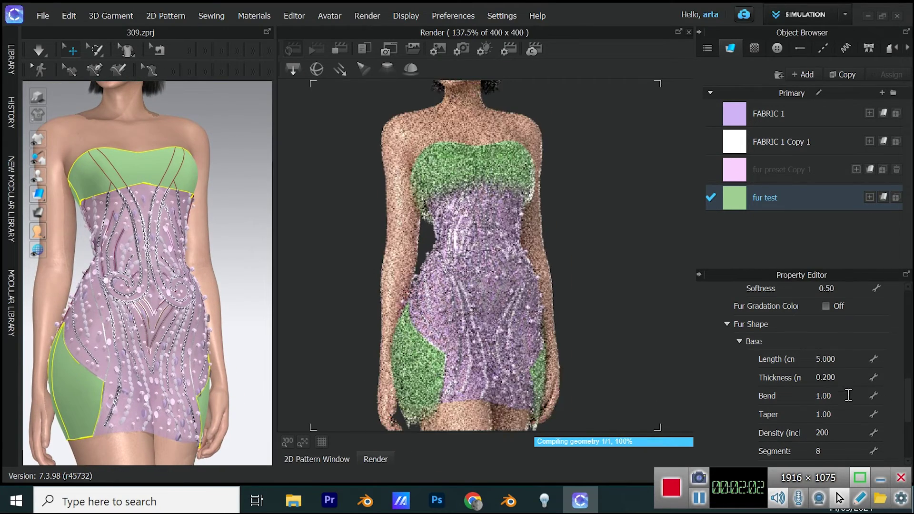
{"action": "double_click", "coordinate": [847, 395]}
{"action": "type", "text": "0.2"}
{"action": "key", "text": "Return"}
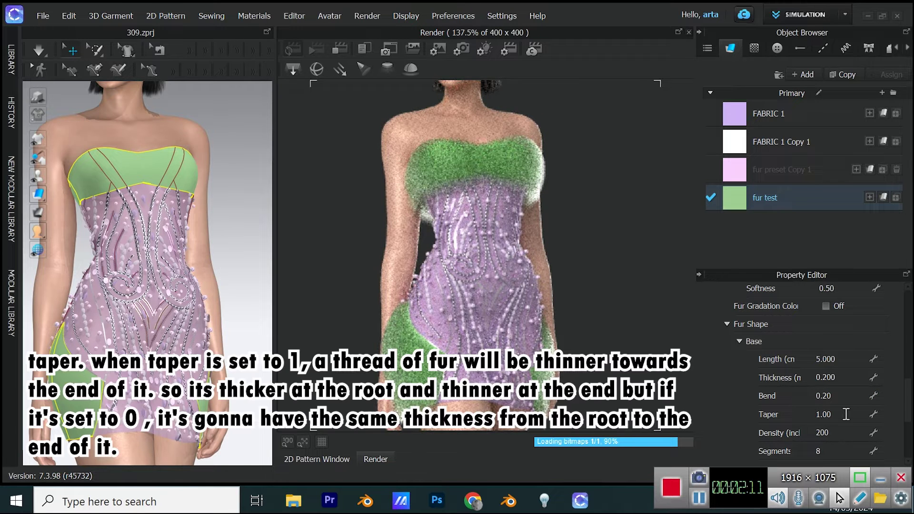
Try a Taper value of 0 together with a Bend of 0.1 to compare the fur thread ends.
{"action": "double_click", "coordinate": [845, 413]}
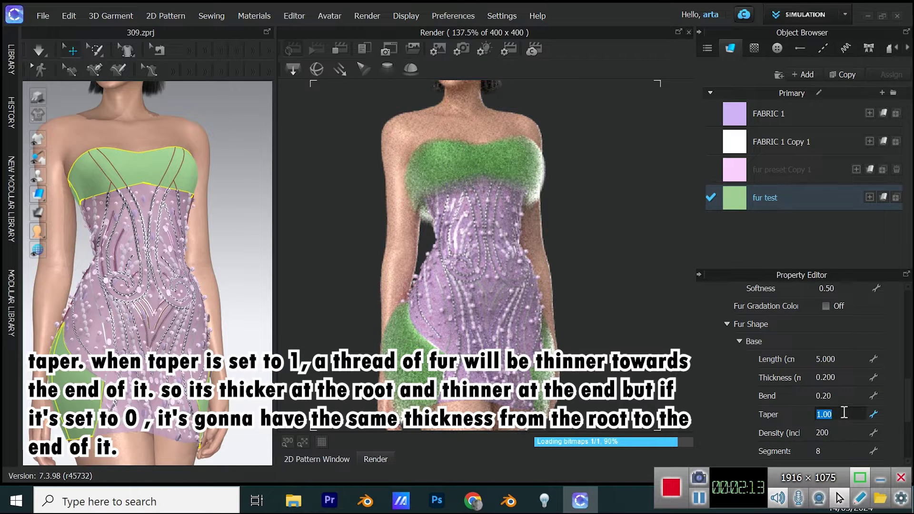
{"action": "key", "text": "Return"}
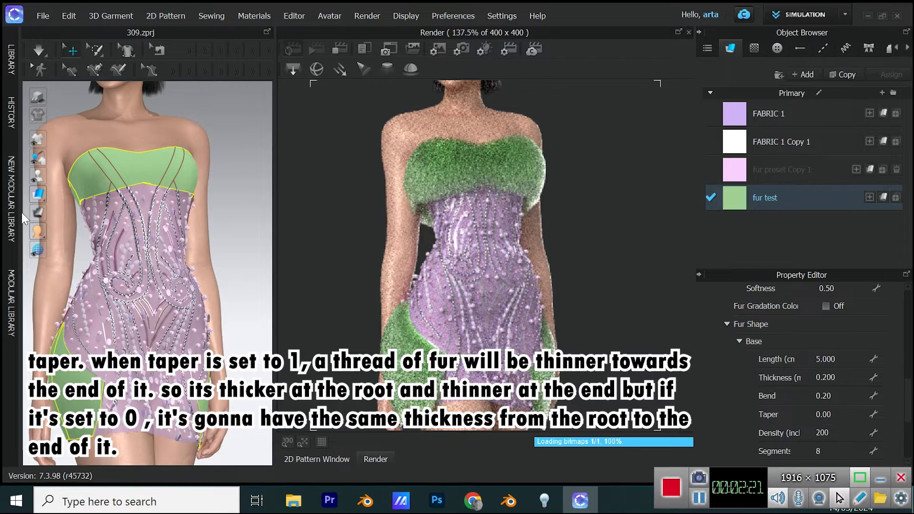
{"action": "double_click", "coordinate": [846, 399]}
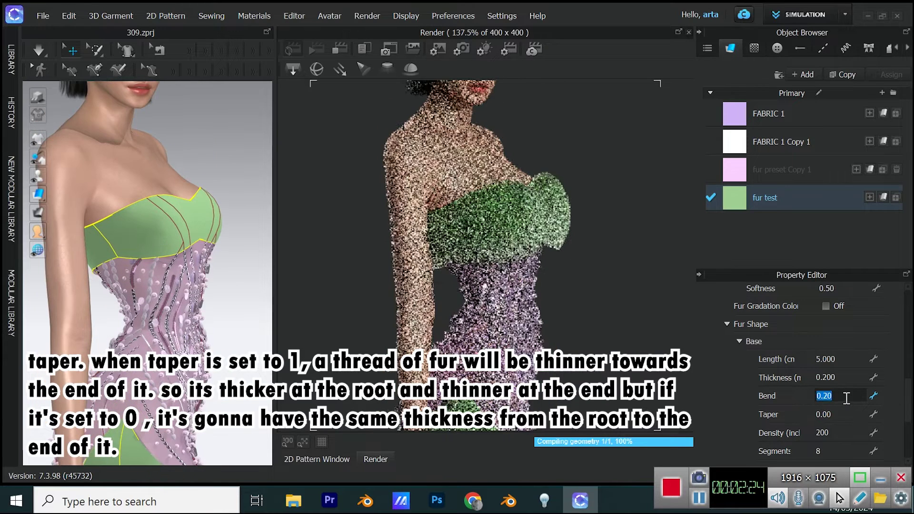
{"action": "type", "text": "0.1"}
{"action": "key", "text": "Return"}
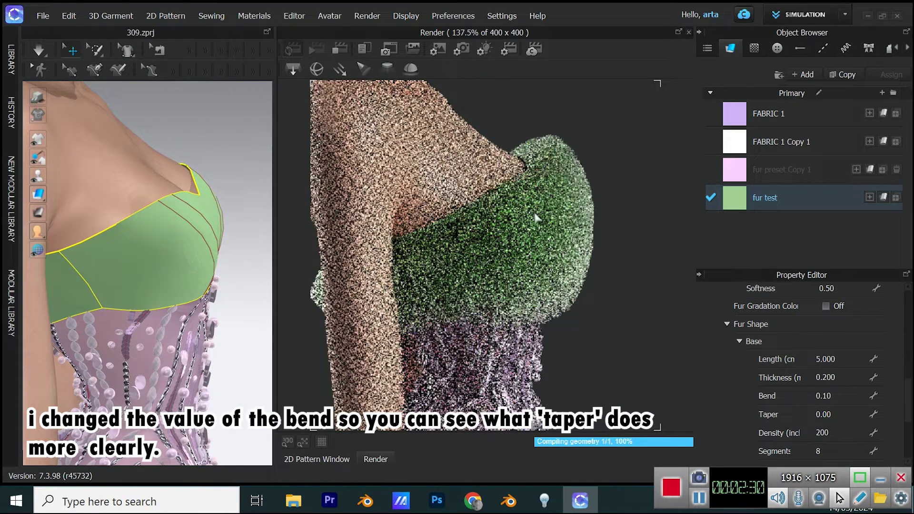
Set the base fur shape's Taper back to 1 and its Bend back to 0.2.
{"action": "double_click", "coordinate": [841, 413]}
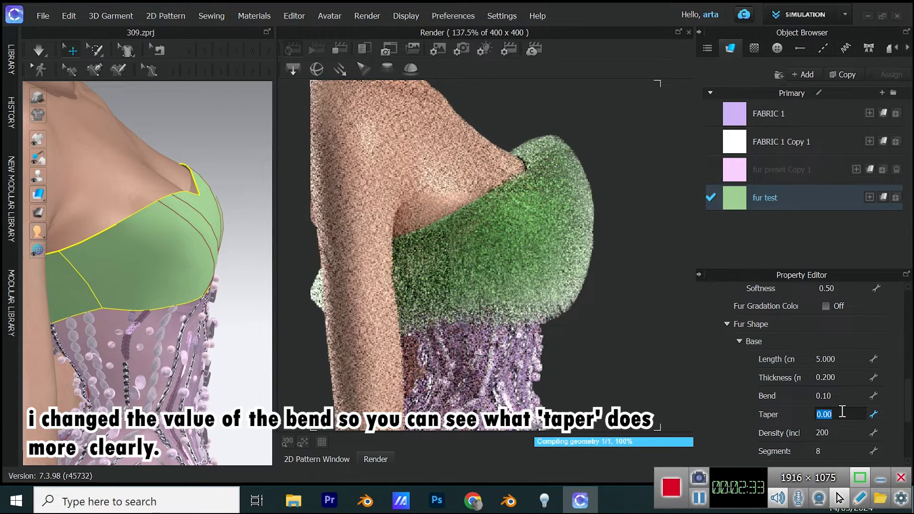
{"action": "type", "text": "1"}
{"action": "key", "text": "Return"}
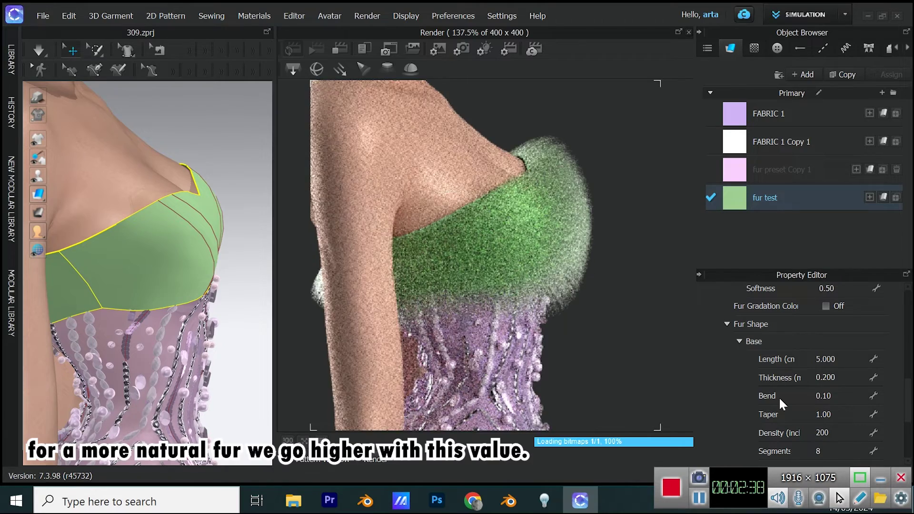
{"action": "right_click_drag", "start_coordinate": [252, 247], "coordinate": [157, 295]}
{"action": "scroll", "coordinate": [143, 295], "scroll_direction": "down", "scroll_amount": 3}
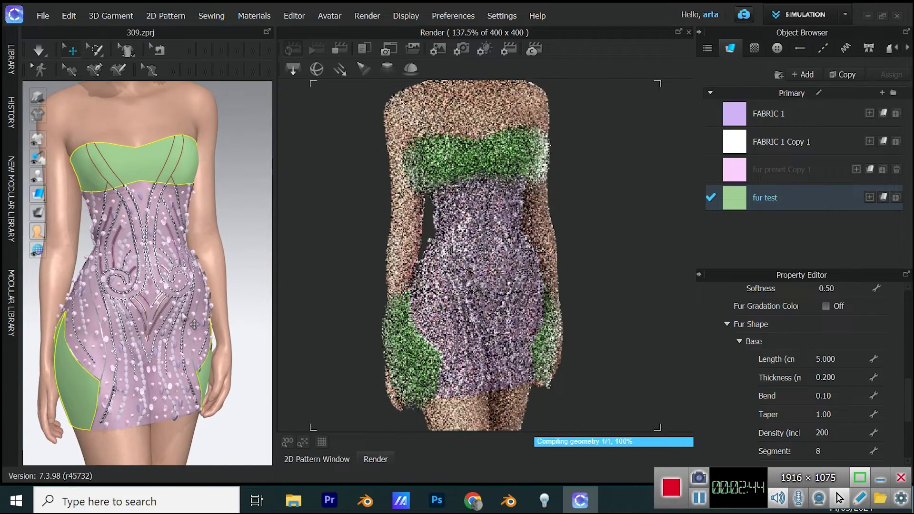
{"action": "left_click", "coordinate": [843, 392]}
{"action": "type", "text": "0.2"}
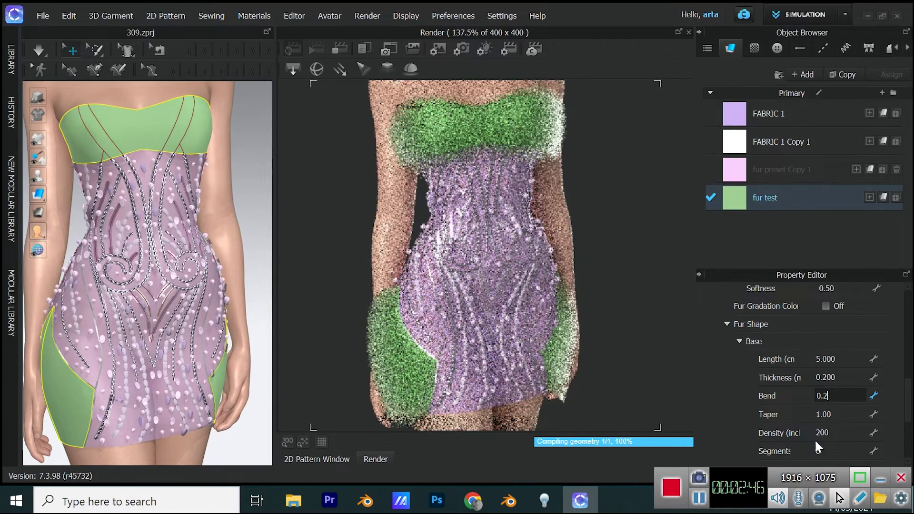
{"action": "key", "text": "Return"}
Try fur Density values of 1000 and 1 in the base fur shape and set it back to 200.
{"action": "scroll", "coordinate": [852, 380], "scroll_direction": "down", "scroll_amount": 1}
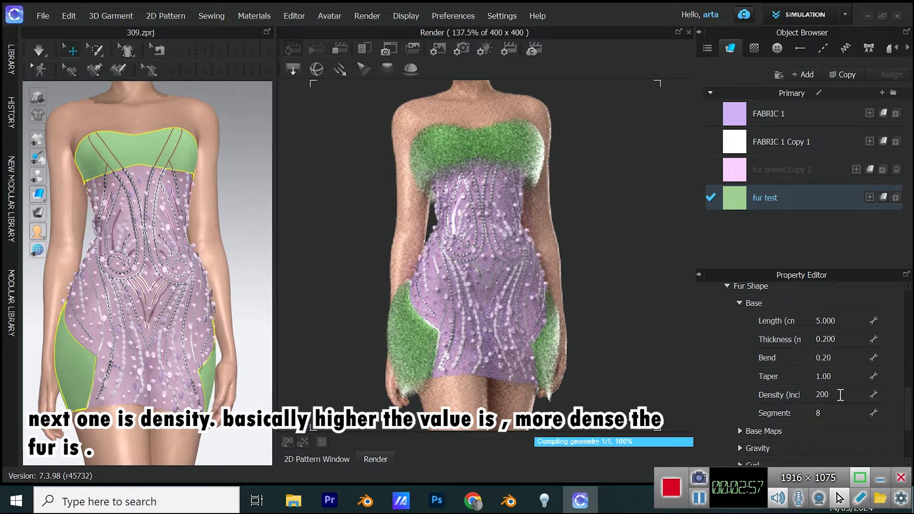
{"action": "left_click", "coordinate": [840, 395]}
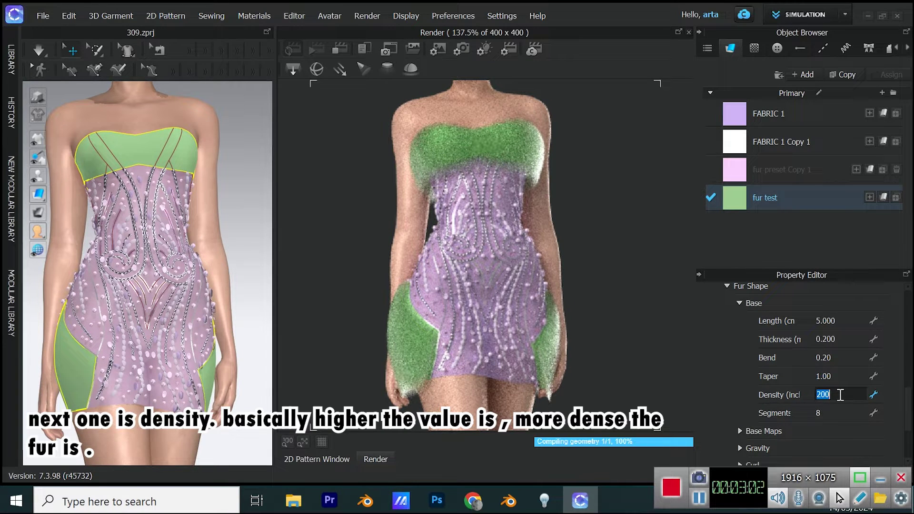
{"action": "type", "text": "1000"}
{"action": "key", "text": "Return"}
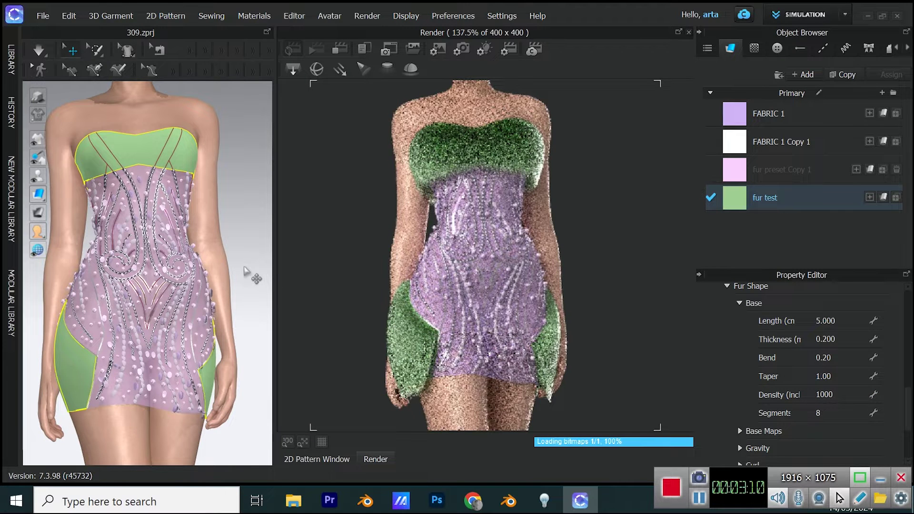
{"action": "double_click", "coordinate": [823, 395]}
{"action": "type", "text": "1"}
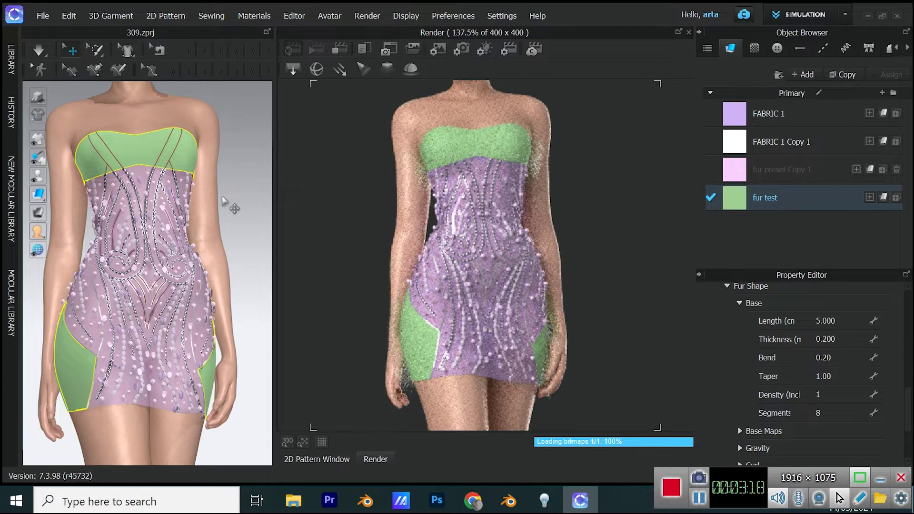
{"action": "double_click", "coordinate": [825, 395]}
{"action": "type", "text": "20"}
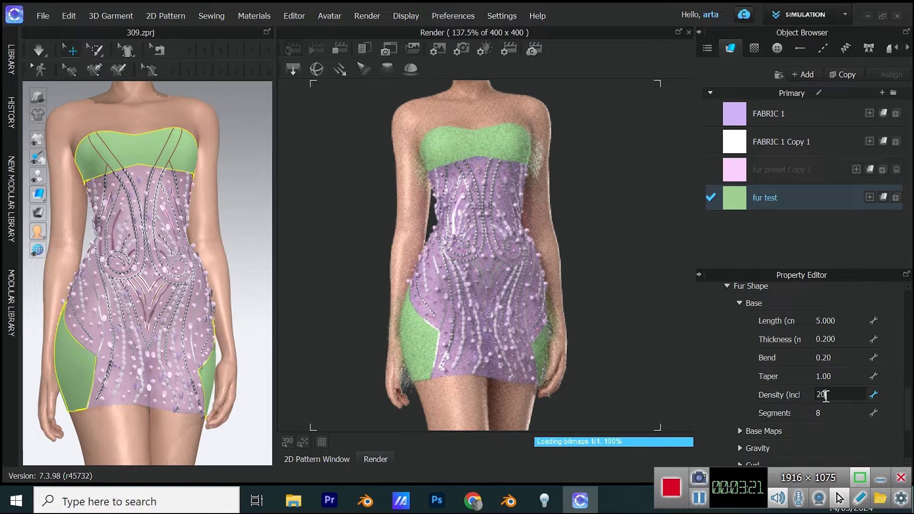
{"action": "type", "text": "0"}
{"action": "key", "text": "Return"}
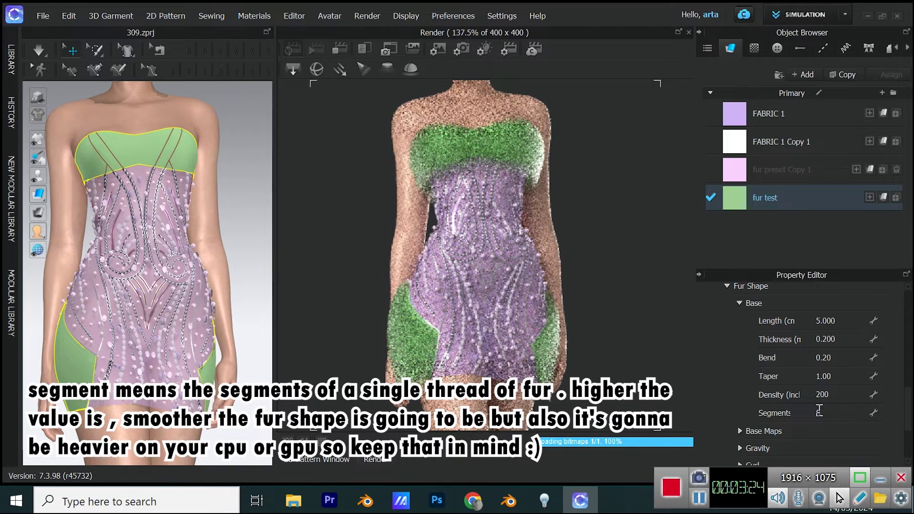
Try 16 Segments for the fur threads and set the value back to 8.
{"action": "double_click", "coordinate": [833, 412]}
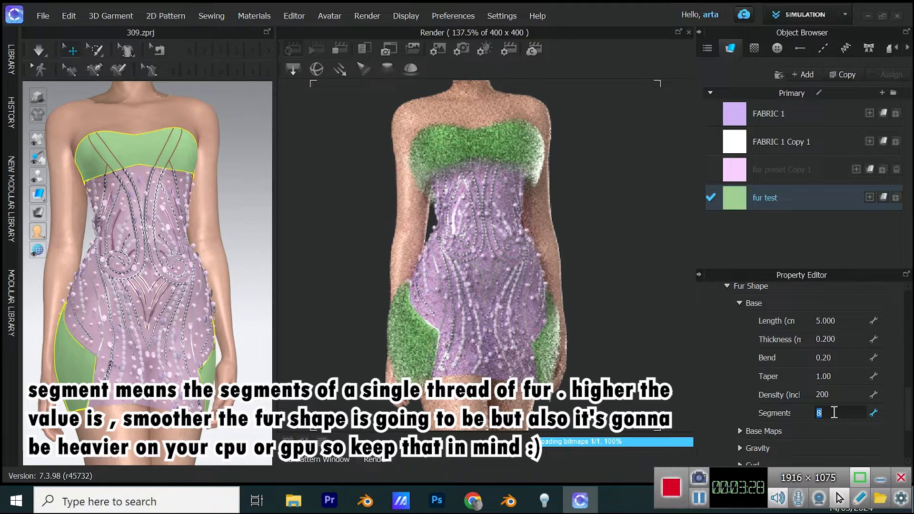
{"action": "key", "text": "Return"}
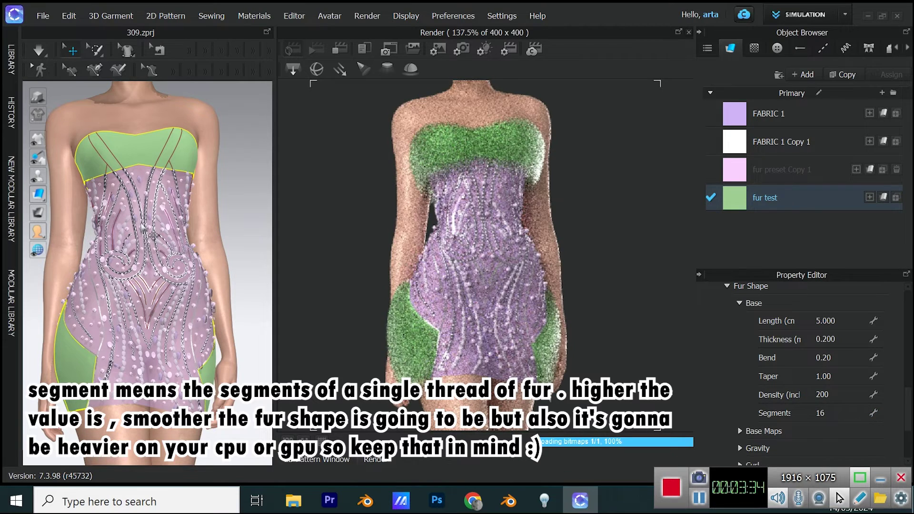
{"action": "right_click_drag", "start_coordinate": [118, 229], "coordinate": [145, 231]}
{"action": "double_click", "coordinate": [828, 411]}
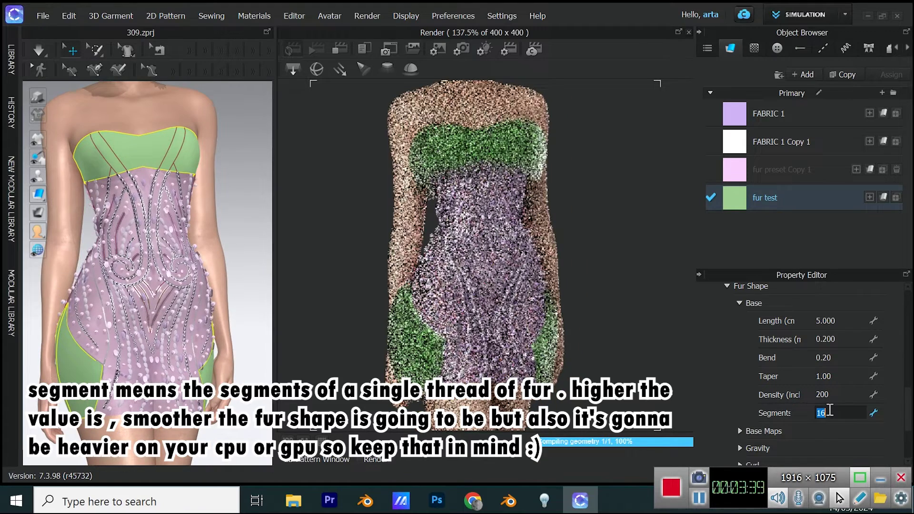
{"action": "type", "text": "8"}
{"action": "key", "text": "Return"}
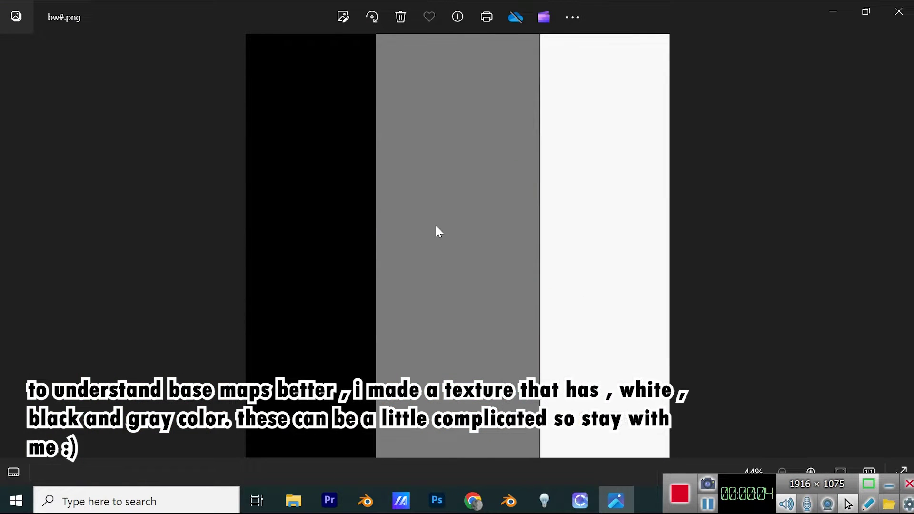
Close the bw#.png texture image and start the interactive render in CLO3D, fitted to its window.
{"action": "left_click", "coordinate": [898, 10]}
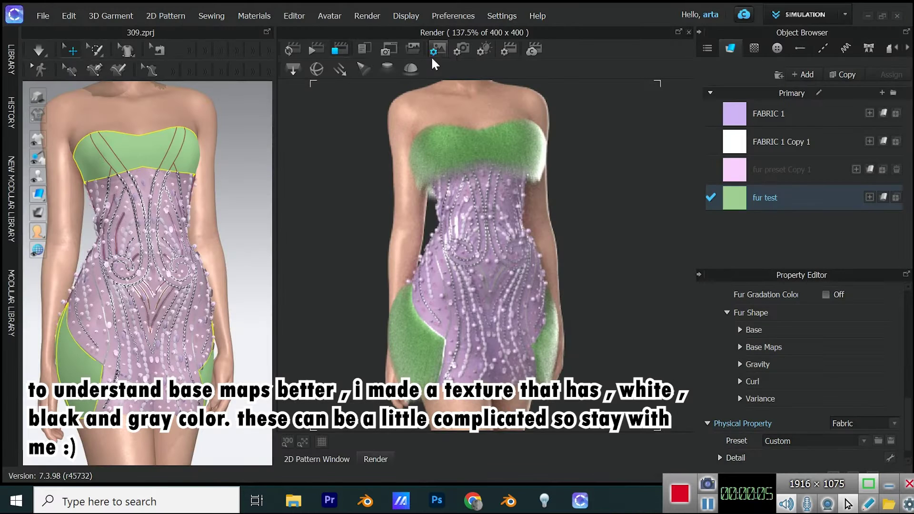
{"action": "left_click", "coordinate": [291, 51]}
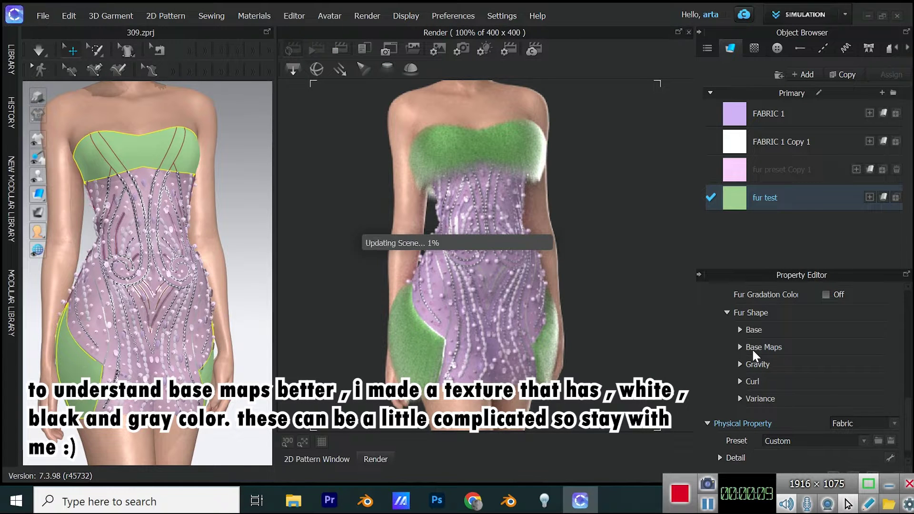
{"action": "left_click", "coordinate": [740, 329]}
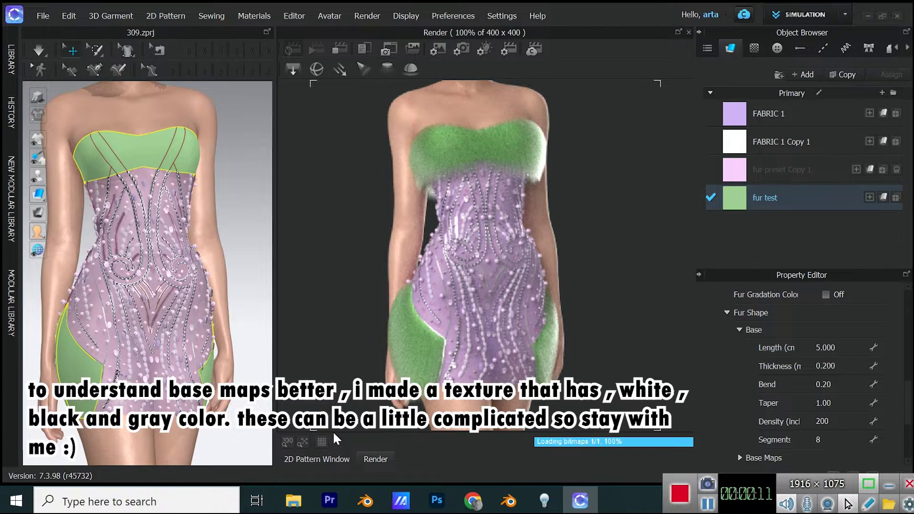
{"action": "left_click", "coordinate": [304, 441]}
Assign the black, gray and white striped texture as the fur's Length base map and open its Transformation settings.
{"action": "left_click", "coordinate": [727, 312]}
{"action": "left_click", "coordinate": [744, 374]}
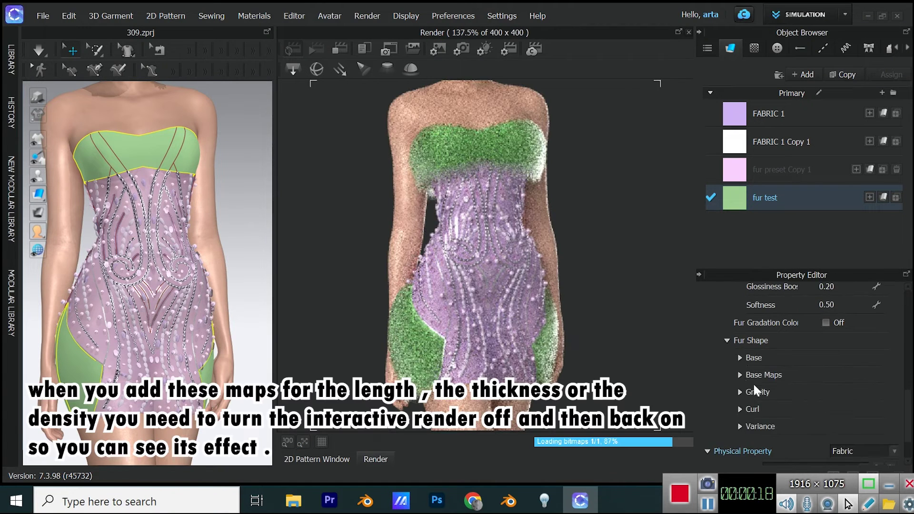
{"action": "left_click", "coordinate": [754, 376]}
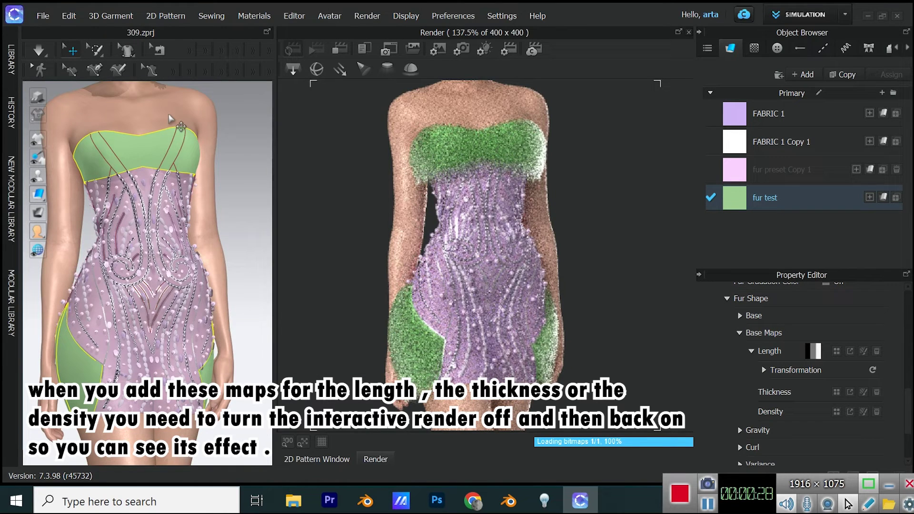
{"action": "left_click", "coordinate": [763, 370]}
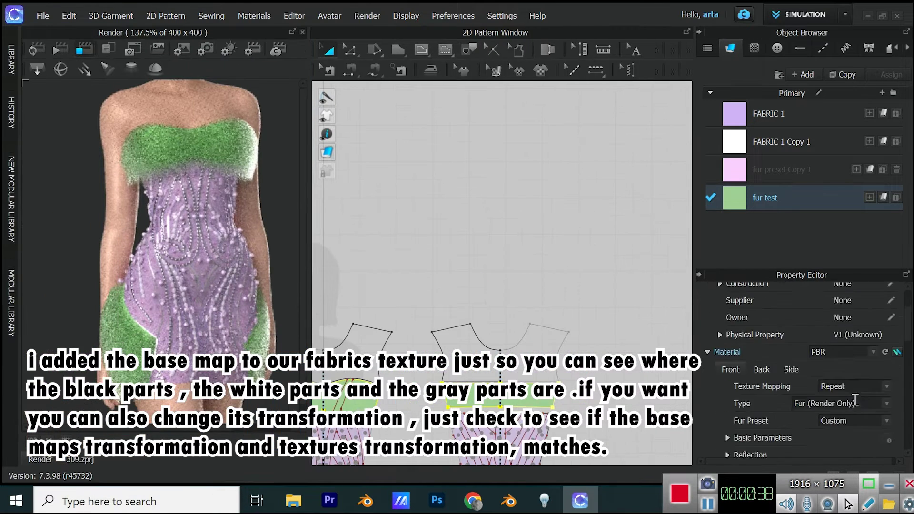
Assign the black, gray and white striped image as the fur test fabric's texture in the basic parameters.
{"action": "scroll", "coordinate": [799, 371], "scroll_direction": "down", "scroll_amount": 2}
{"action": "left_click", "coordinate": [756, 402]}
{"action": "left_click", "coordinate": [843, 418]}
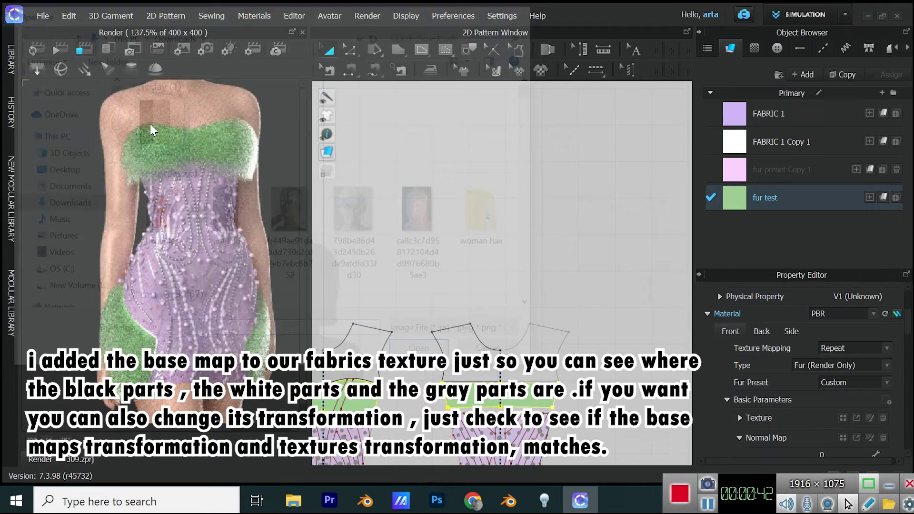
{"action": "scroll", "coordinate": [614, 190], "scroll_direction": "down", "scroll_amount": 3}
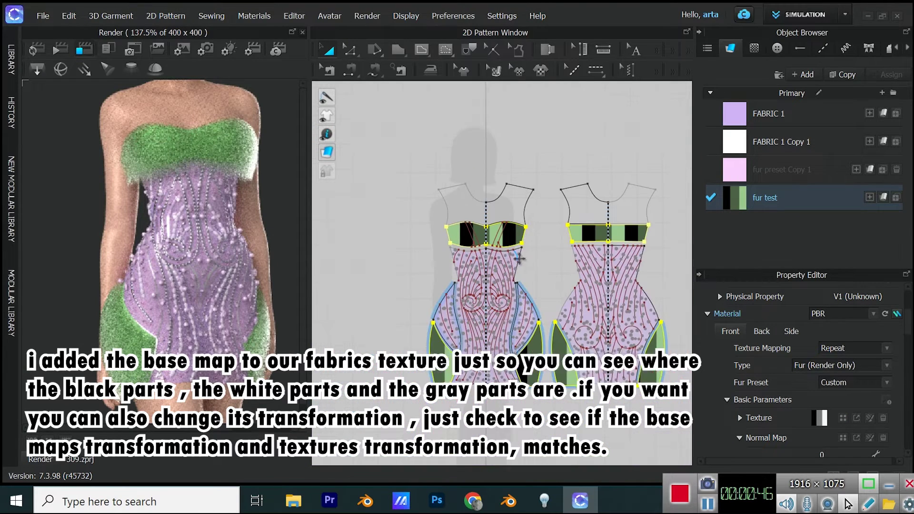
{"action": "scroll", "coordinate": [619, 235], "scroll_direction": "up", "scroll_amount": 2}
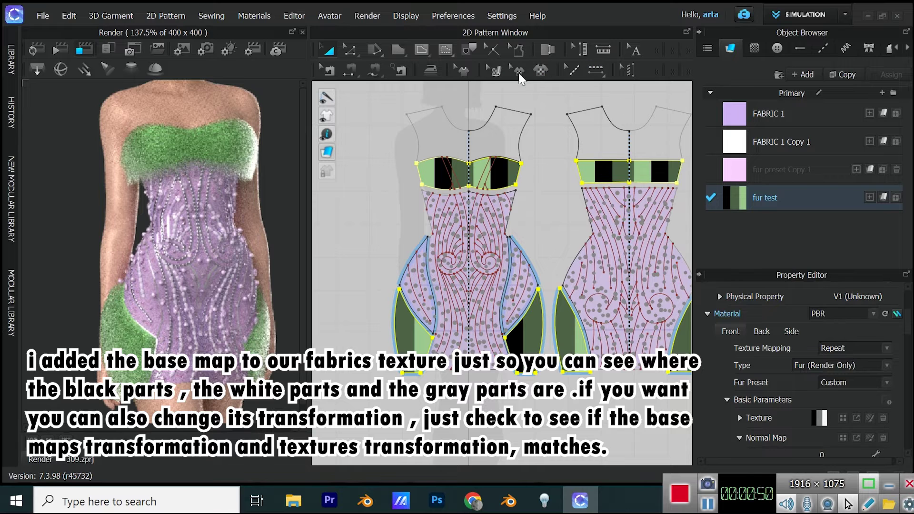
Compare the fabric texture's Transformation values with those of the Length base map.
{"action": "scroll", "coordinate": [738, 377], "scroll_direction": "down", "scroll_amount": 1}
{"action": "left_click", "coordinate": [739, 377]}
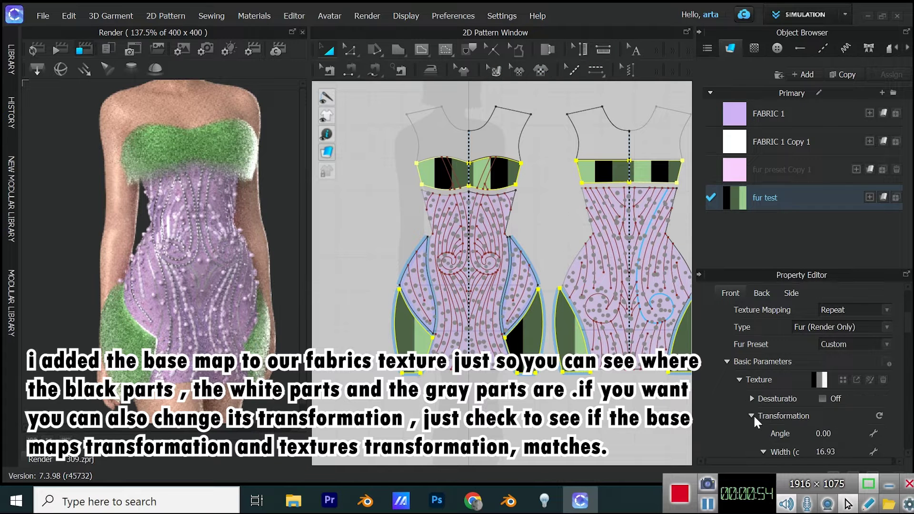
{"action": "left_click", "coordinate": [739, 372]}
{"action": "scroll", "coordinate": [757, 381], "scroll_direction": "down", "scroll_amount": 1}
{"action": "scroll", "coordinate": [763, 378], "scroll_direction": "down", "scroll_amount": 5}
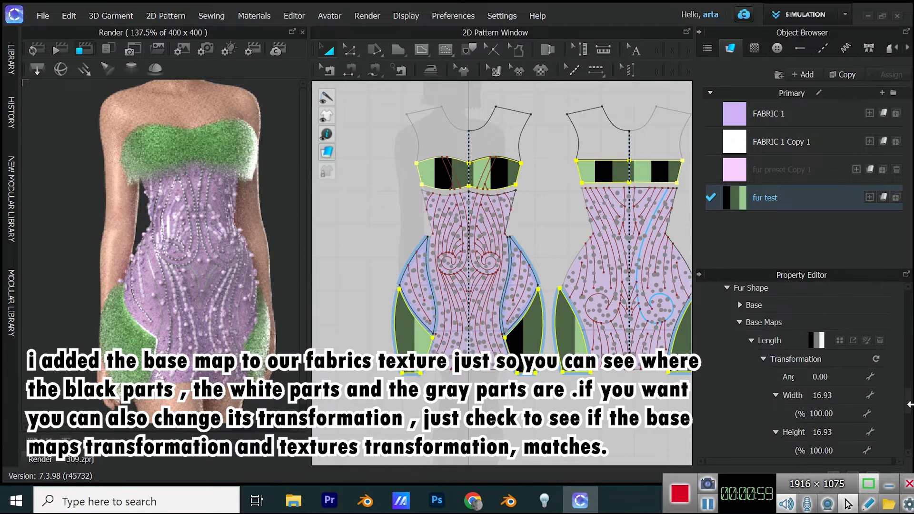
{"action": "scroll", "coordinate": [818, 399], "scroll_direction": "up", "scroll_amount": 2}
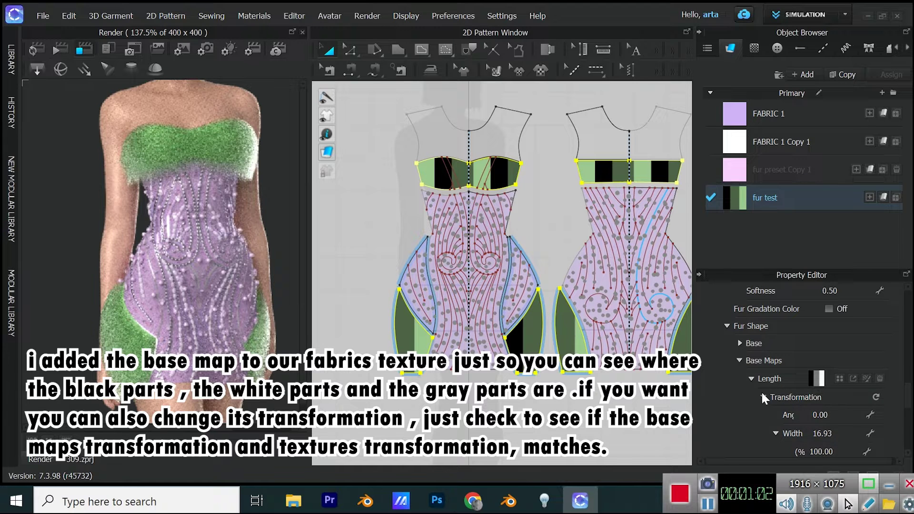
{"action": "left_click", "coordinate": [751, 378]}
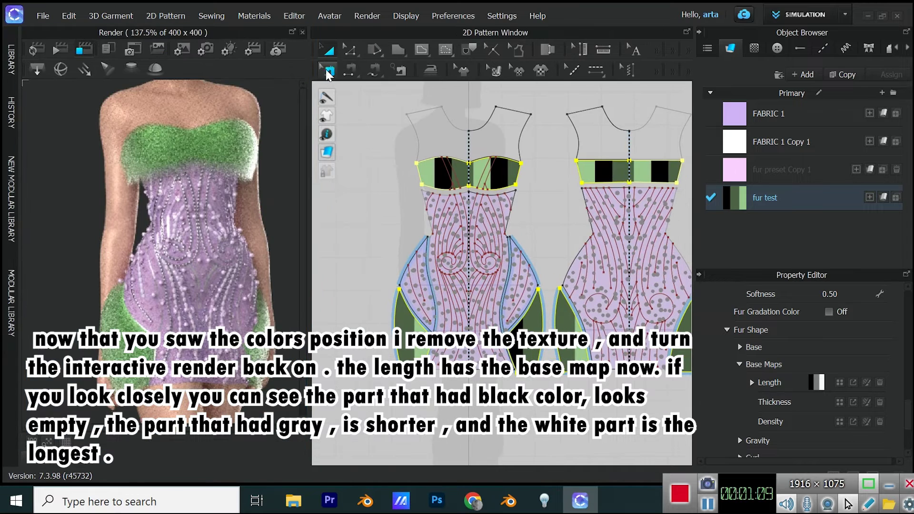
Widen the render window, restart the interactive render and remove the striped texture from the fur test fabric.
{"action": "left_click_drag", "start_coordinate": [316, 72], "coordinate": [437, 75]}
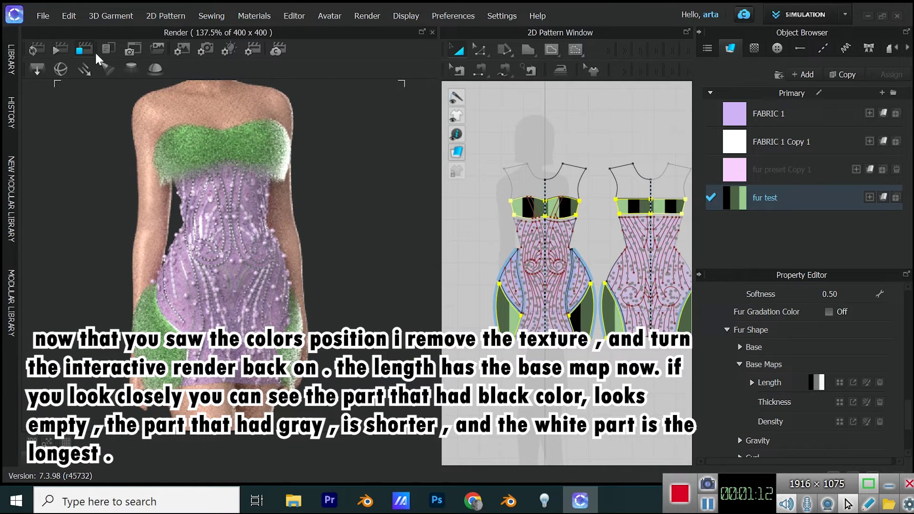
{"action": "left_click", "coordinate": [34, 49]}
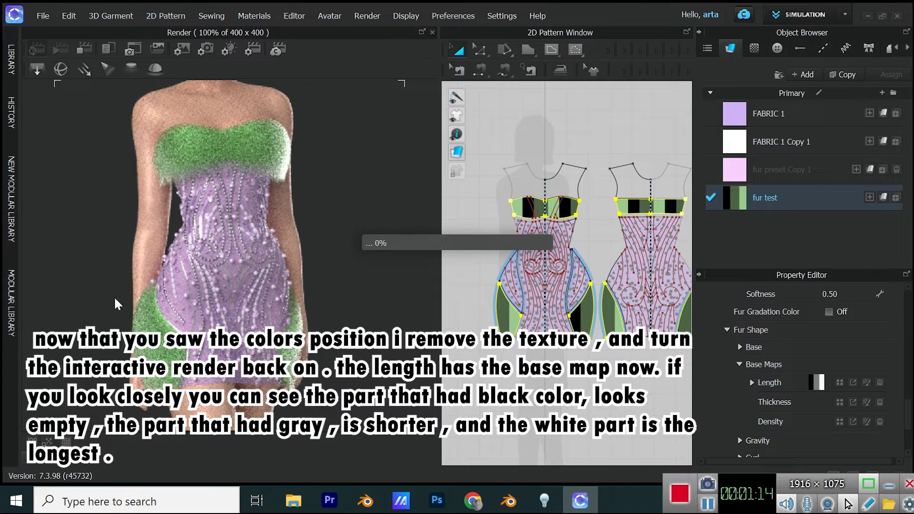
{"action": "scroll", "coordinate": [851, 404], "scroll_direction": "up", "scroll_amount": 10}
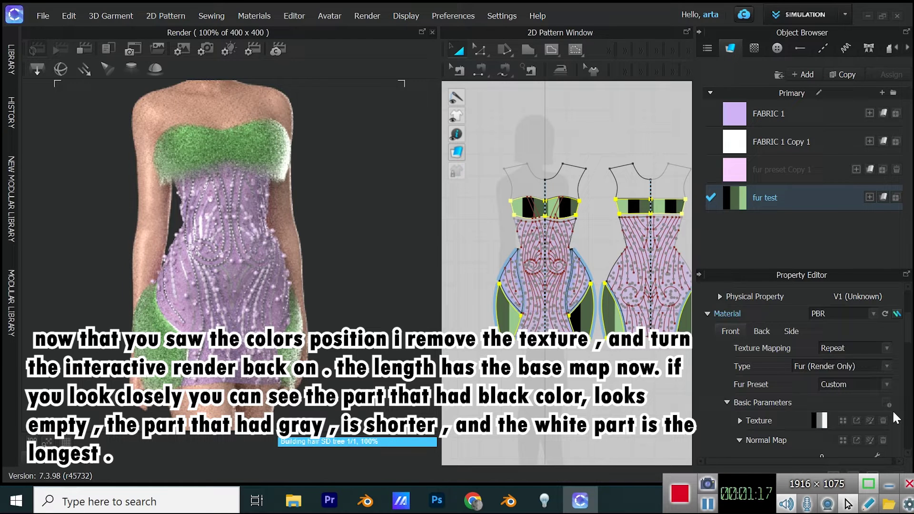
{"action": "left_click", "coordinate": [883, 420]}
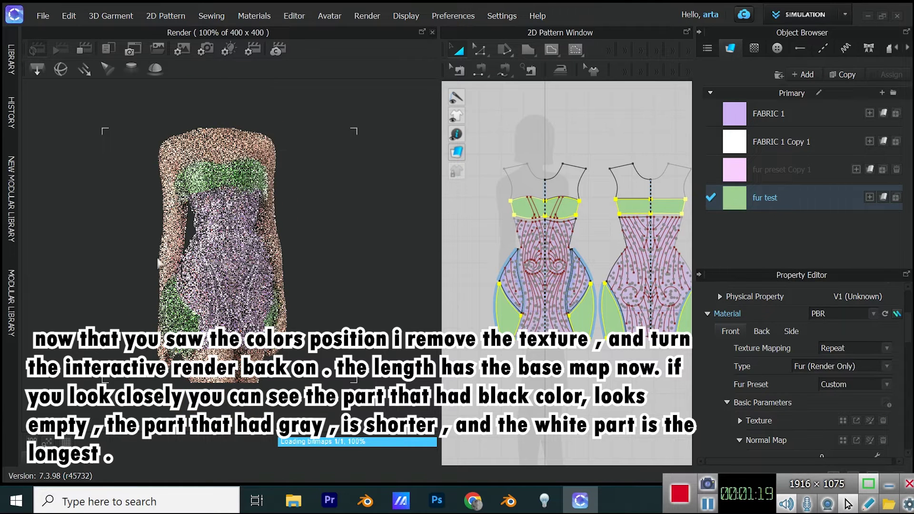
{"action": "scroll", "coordinate": [148, 186], "scroll_direction": "up", "scroll_amount": 2}
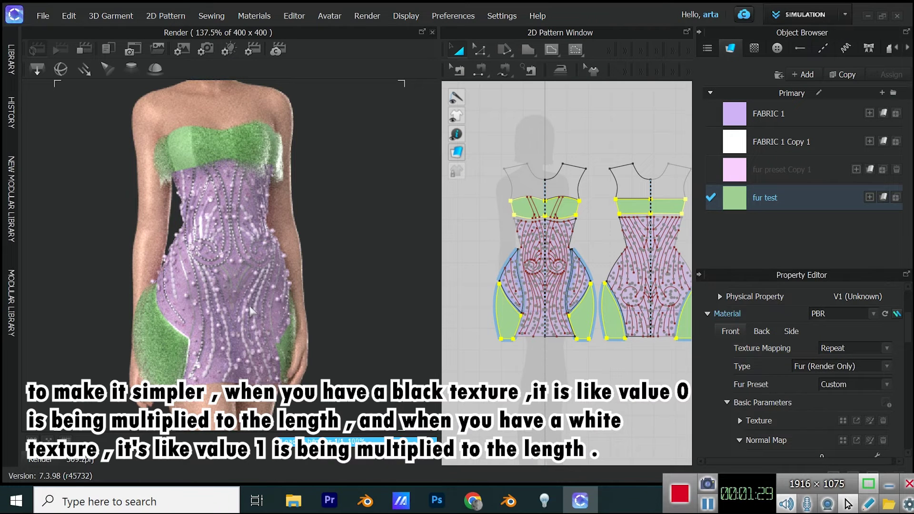
Remove the fur's Length base map and assign the striped texture as the Thickness base map.
{"action": "scroll", "coordinate": [832, 389], "scroll_direction": "down", "scroll_amount": 10}
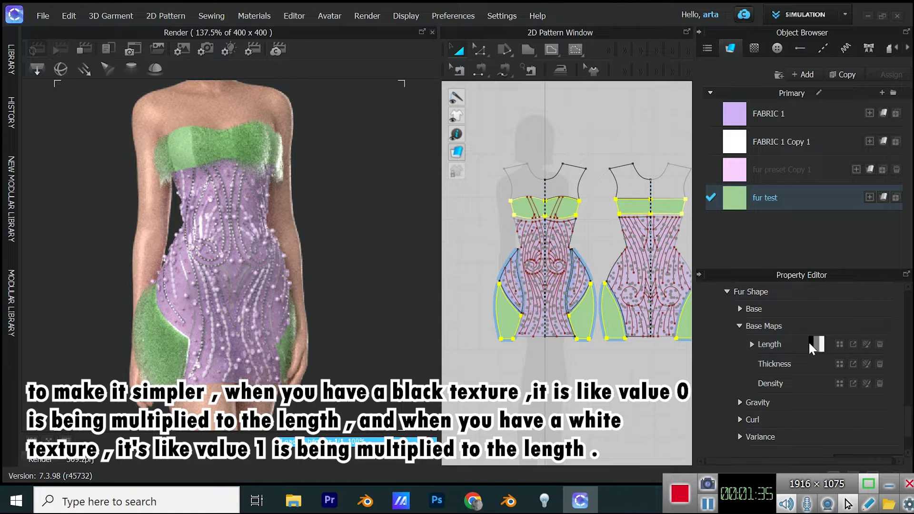
{"action": "left_click", "coordinate": [879, 345]}
{"action": "left_click", "coordinate": [839, 364]}
{"action": "double_click", "coordinate": [160, 125]}
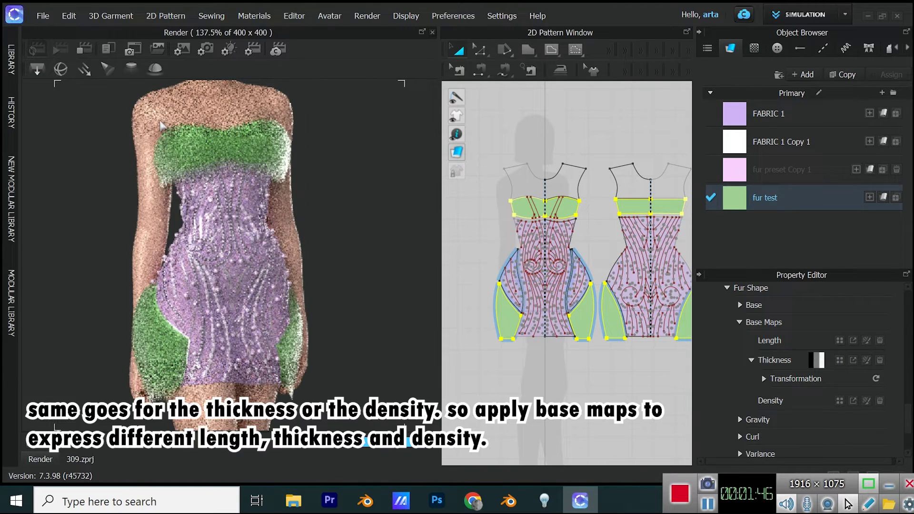
{"action": "left_click", "coordinate": [44, 54]}
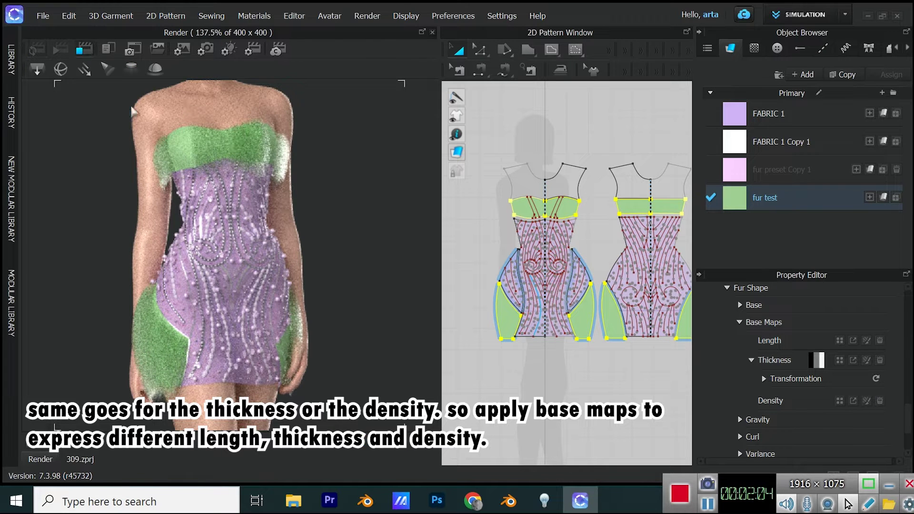
Remove the Thickness base map and assign the striped texture as the Density base map.
{"action": "left_click", "coordinate": [879, 360]}
{"action": "left_click", "coordinate": [853, 383]}
{"action": "left_click", "coordinate": [345, 316]}
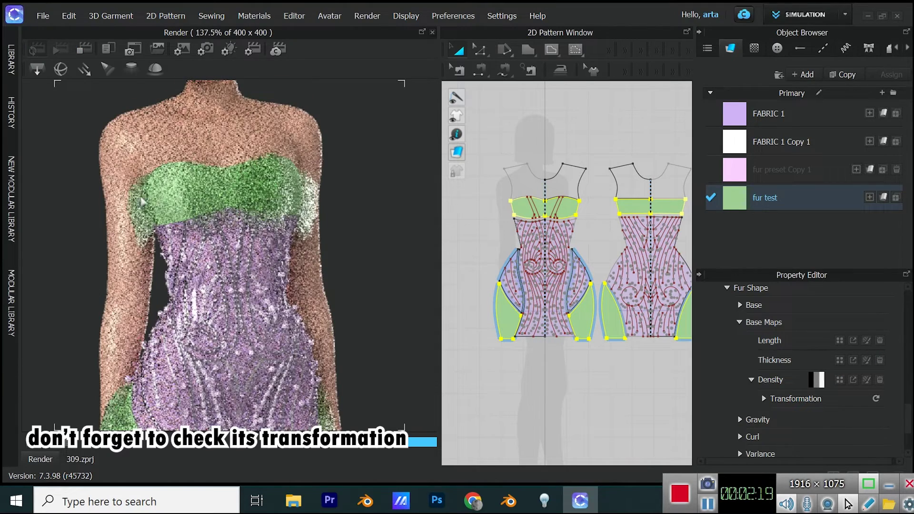
{"action": "scroll", "coordinate": [251, 195], "scroll_direction": "down", "scroll_amount": 2}
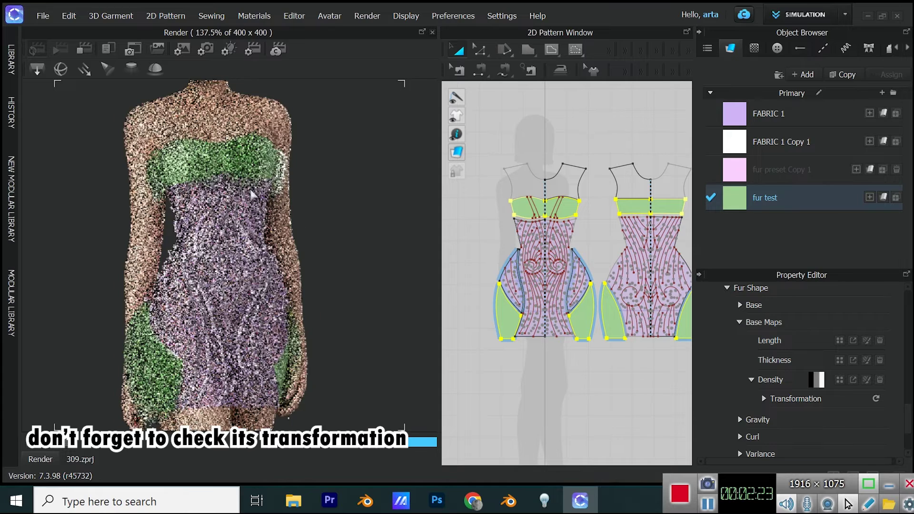
Check the Density base map's Transformation settings and collapse the base maps section.
{"action": "left_click", "coordinate": [764, 398]}
{"action": "scroll", "coordinate": [854, 414], "scroll_direction": "down", "scroll_amount": 1}
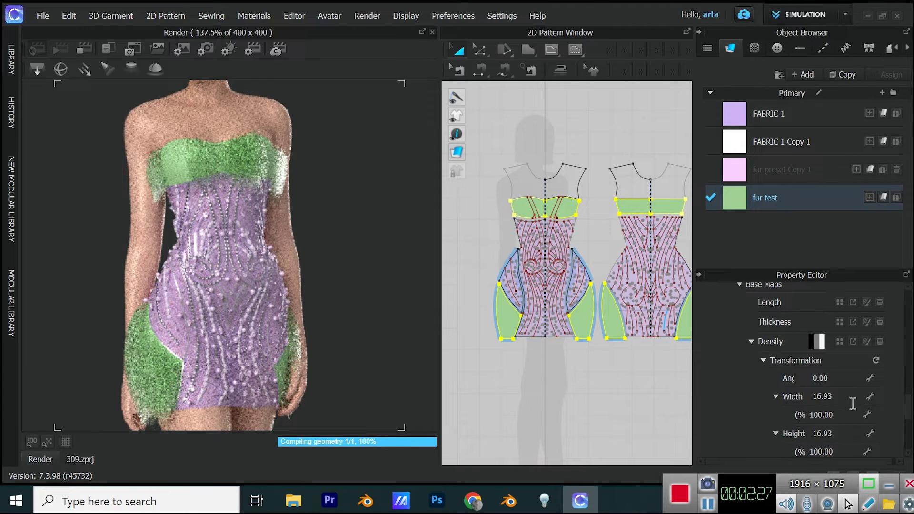
{"action": "left_click", "coordinate": [764, 360]}
{"action": "scroll", "coordinate": [770, 381], "scroll_direction": "up", "scroll_amount": 3}
{"action": "left_click", "coordinate": [739, 326]}
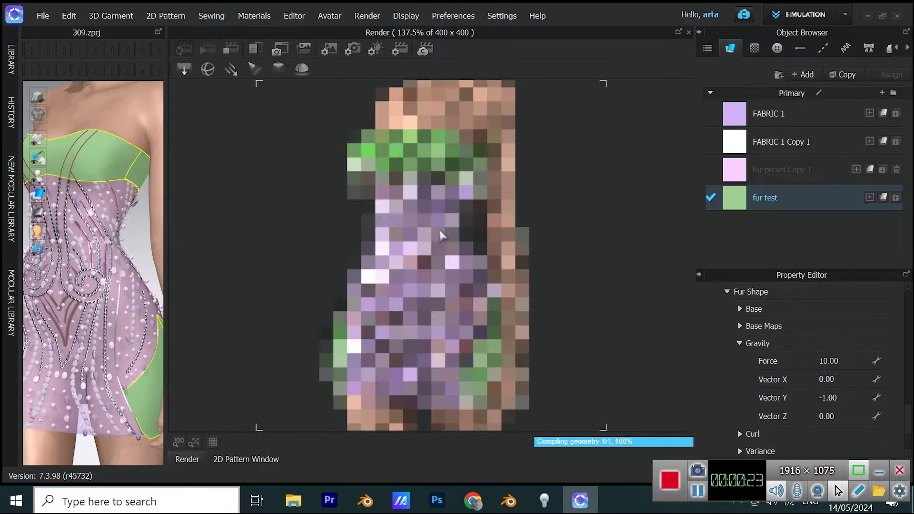
Try gravity Force values of 1 and 30 for the fur and set it back to 10.
{"action": "double_click", "coordinate": [831, 360]}
{"action": "type", "text": "1"}
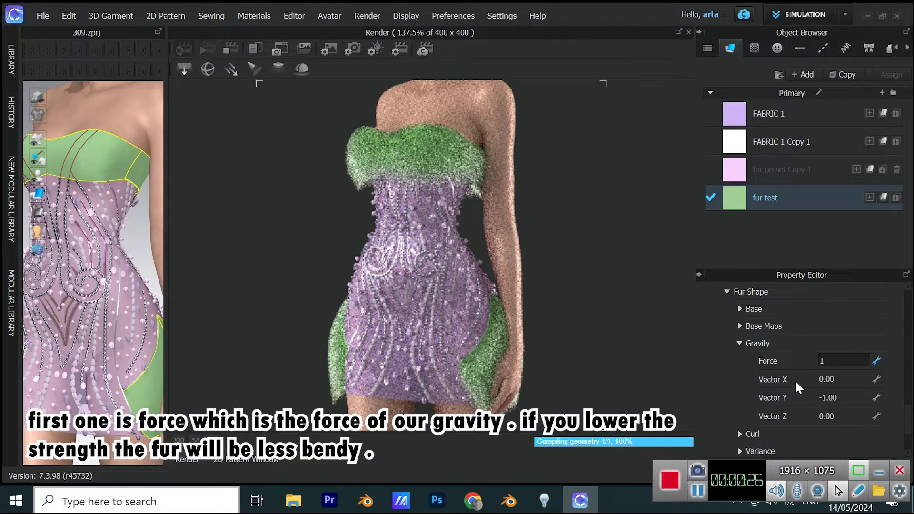
{"action": "key", "text": "Return"}
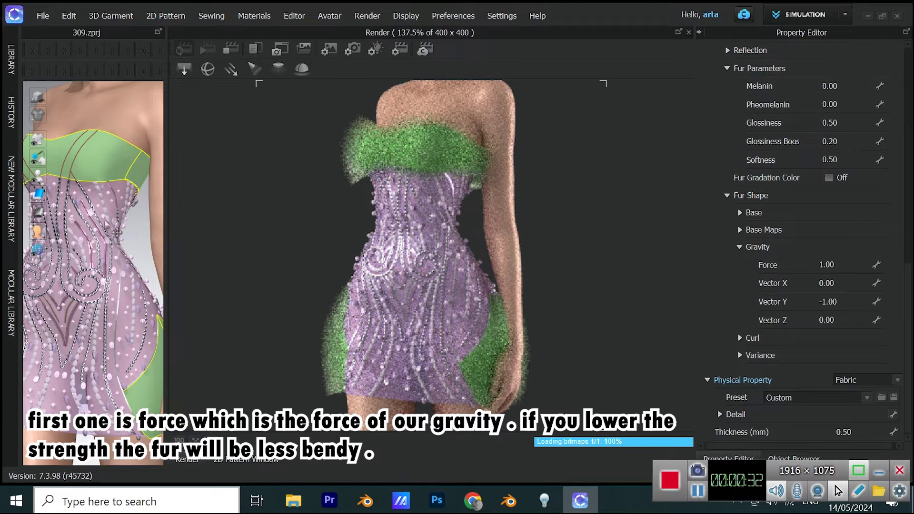
{"action": "left_click", "coordinate": [849, 264]}
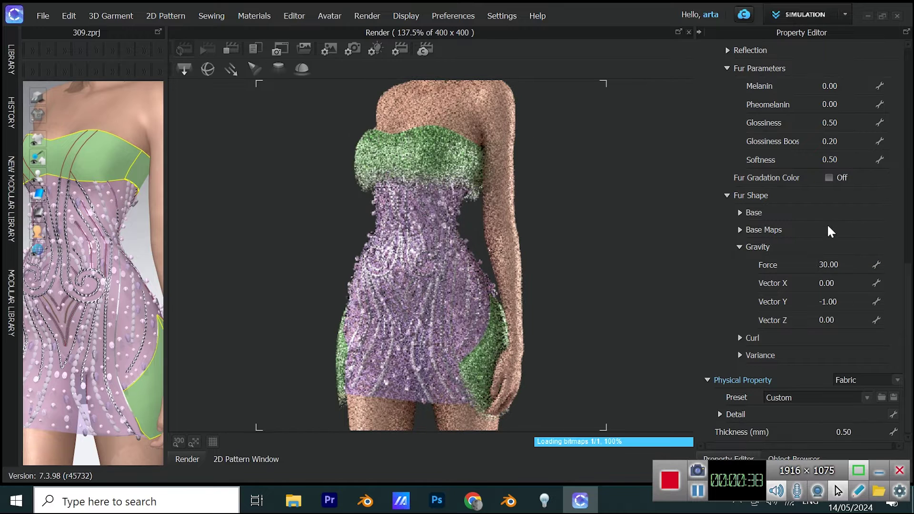
{"action": "left_click", "coordinate": [851, 263]}
{"action": "type", "text": "1"}
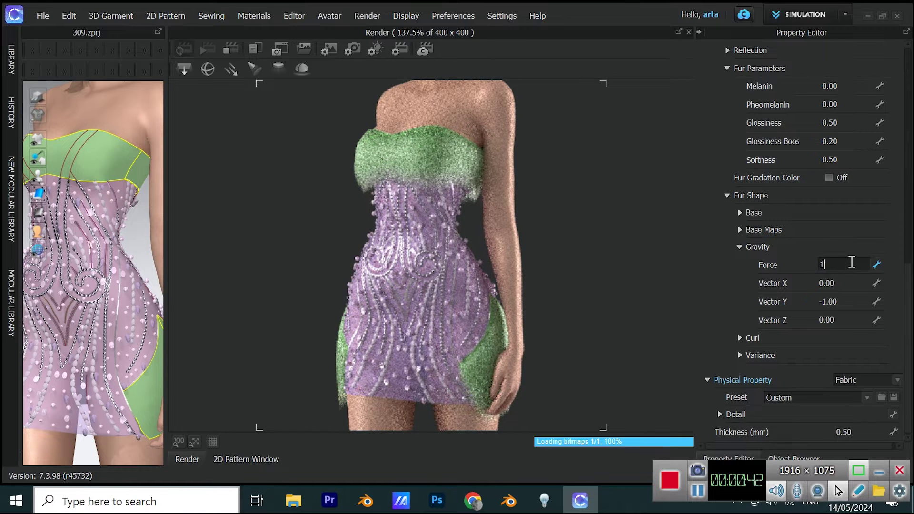
{"action": "type", "text": "0"}
{"action": "key", "text": "Return"}
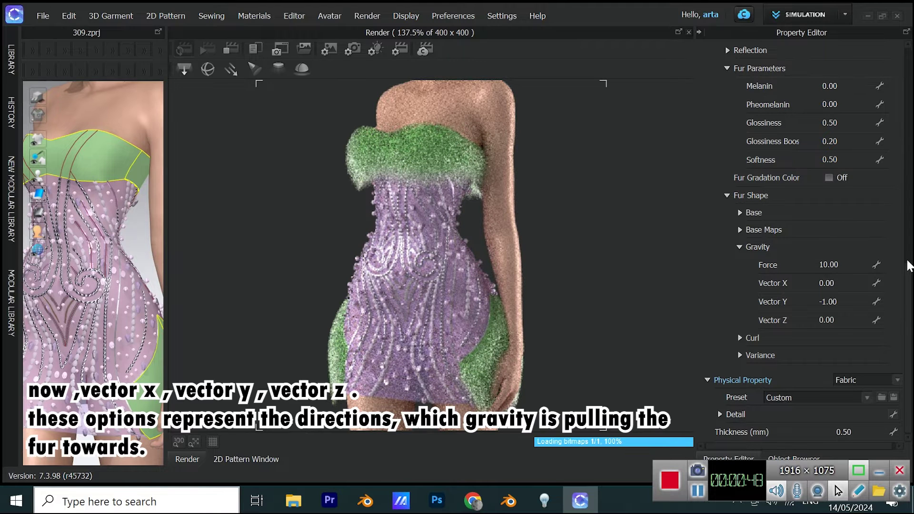
Set the fur's gravity Vector Y to 0 and Vector X to 1.
{"action": "left_click", "coordinate": [855, 301]}
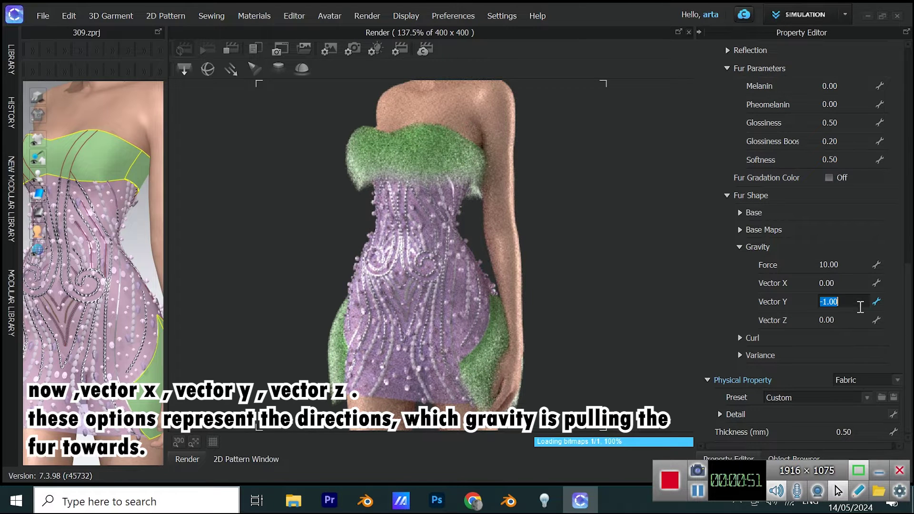
{"action": "type", "text": "0"}
{"action": "key", "text": "Return"}
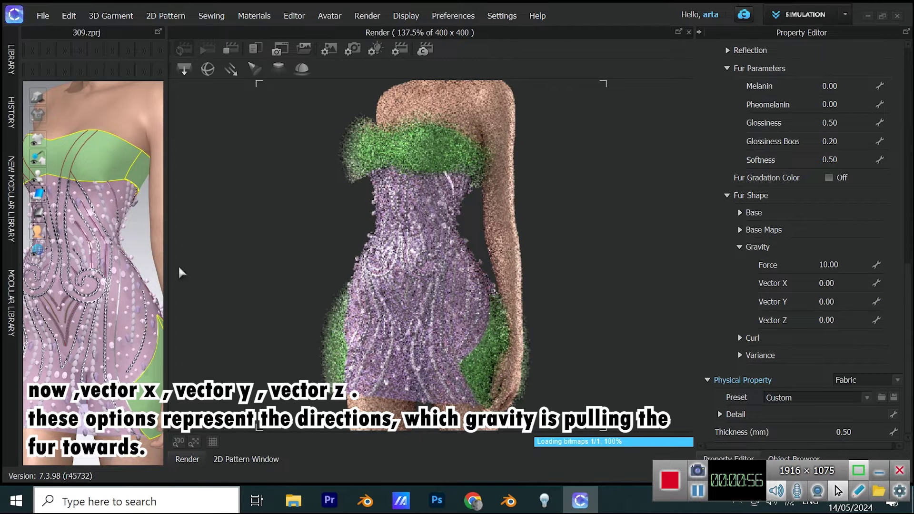
{"action": "left_click", "coordinate": [852, 281]}
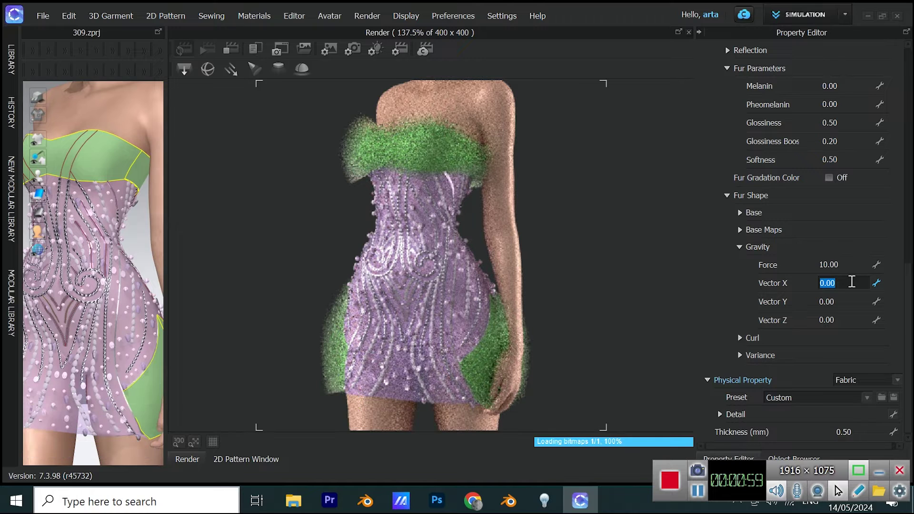
{"action": "type", "text": "1"}
{"action": "key", "text": "Return"}
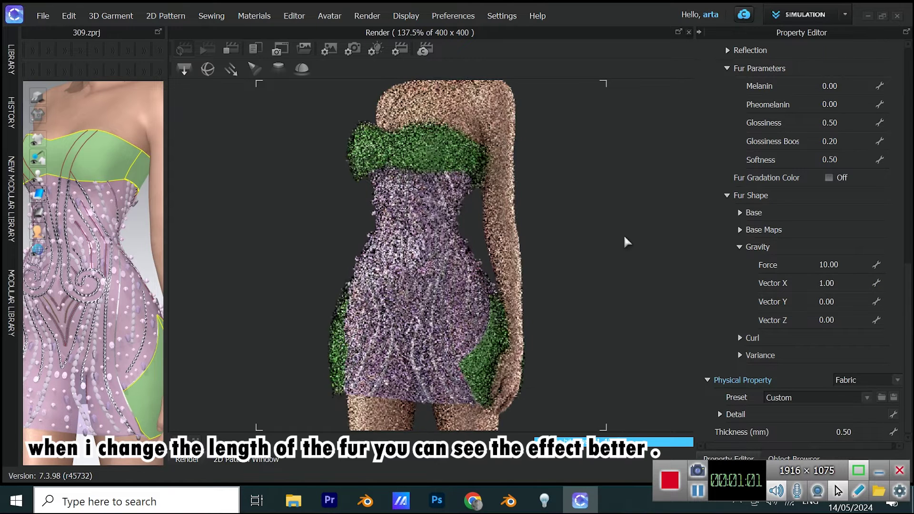
Set the base fur Length to 10 cm and view the dress from the front.
{"action": "scroll", "coordinate": [847, 142], "scroll_direction": "up", "scroll_amount": 1}
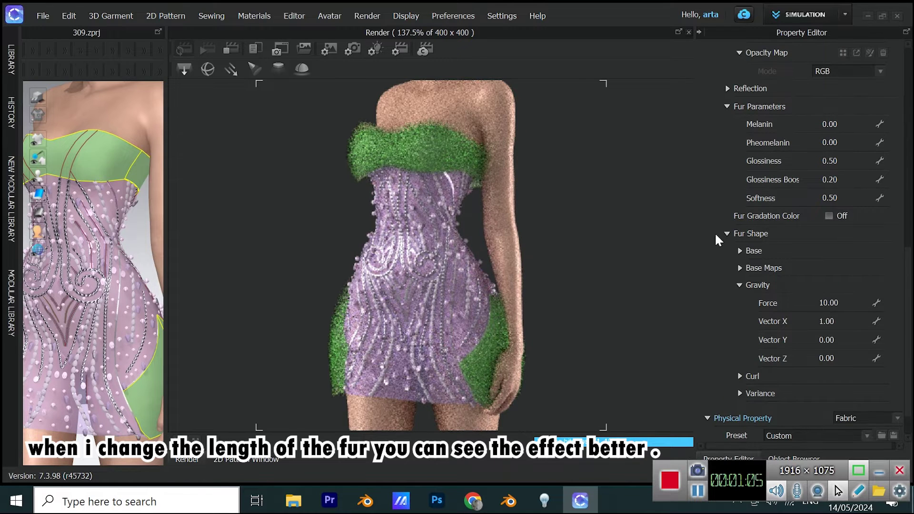
{"action": "left_click", "coordinate": [740, 251]}
{"action": "left_click", "coordinate": [841, 268]}
{"action": "type", "text": "10"}
{"action": "key", "text": "Return"}
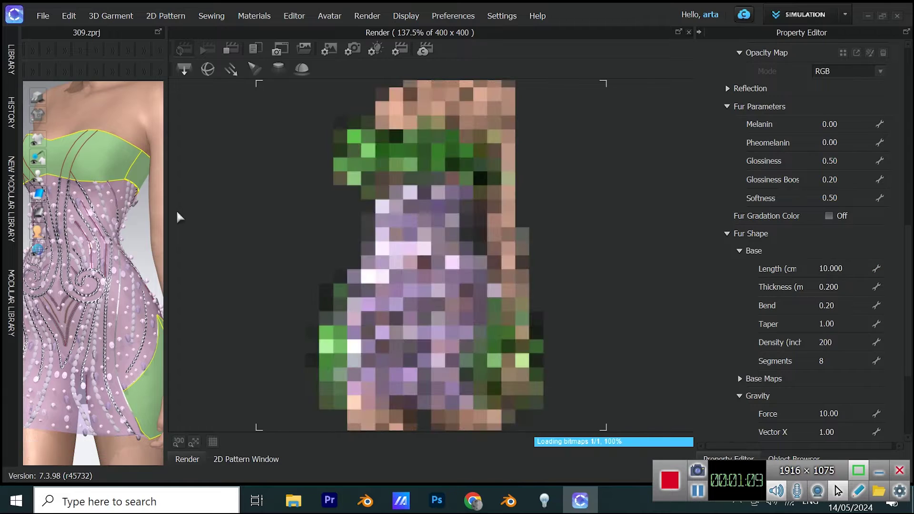
{"action": "right_click_drag", "start_coordinate": [203, 220], "coordinate": [208, 227]}
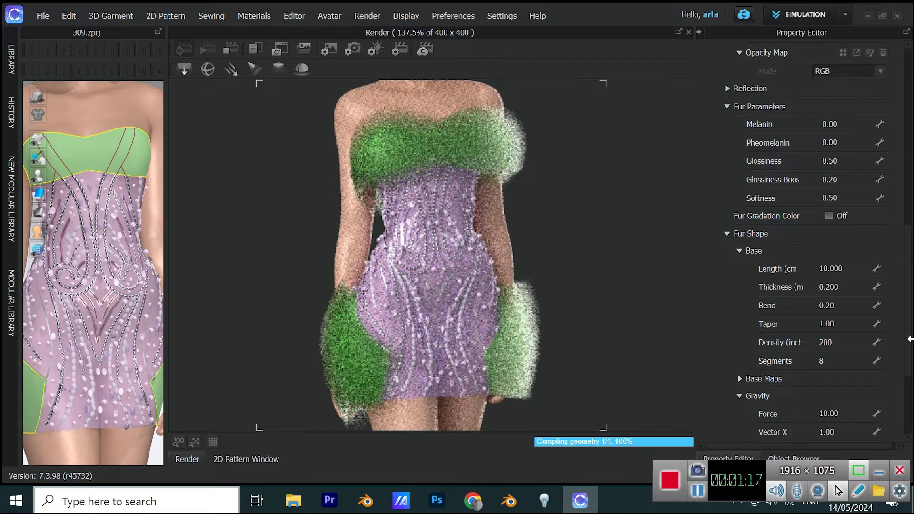
Set the fur's gravity Vector X to 0 and Vector Y to 1.
{"action": "scroll", "coordinate": [828, 333], "scroll_direction": "down", "scroll_amount": 2}
{"action": "left_click", "coordinate": [839, 393]}
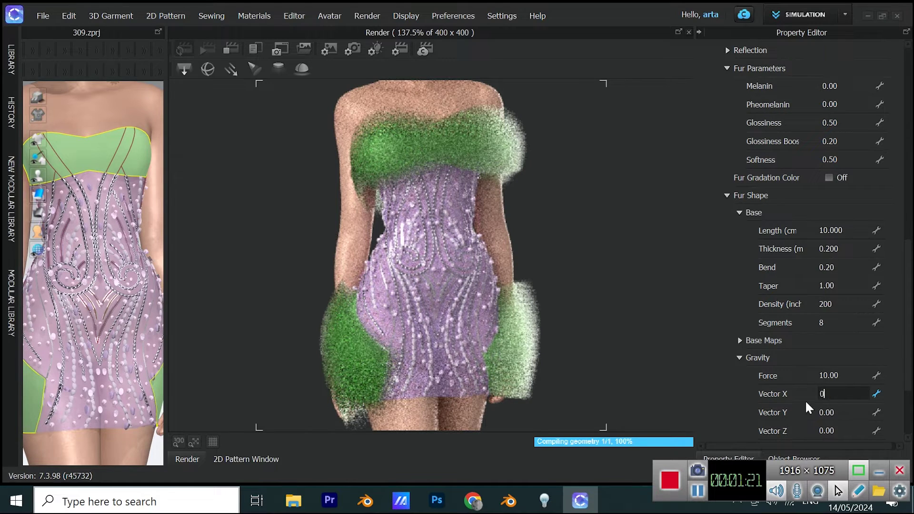
{"action": "type", "text": "0"}
{"action": "key", "text": "Return"}
{"action": "left_click", "coordinate": [839, 412]}
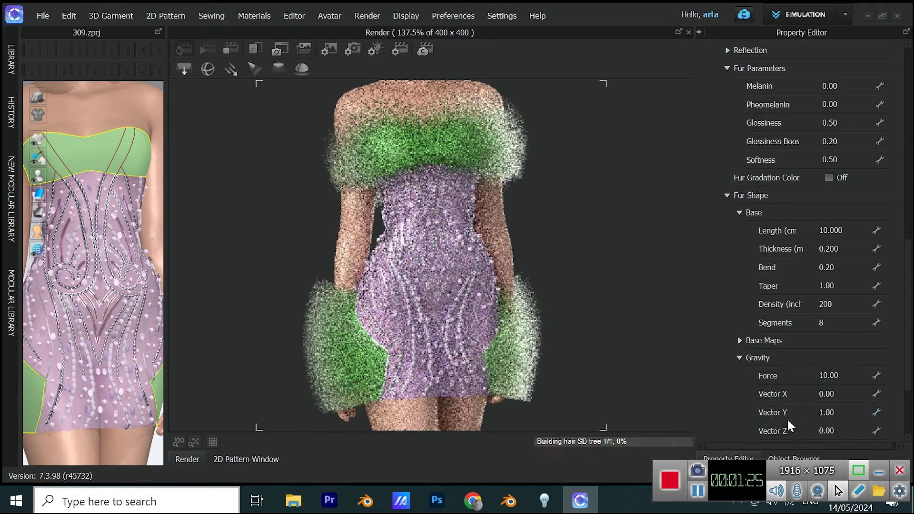
Set the fur's gravity Vector Y to -1 and view the dress from its side.
{"action": "right_click_drag", "start_coordinate": [95, 201], "coordinate": [44, 216]}
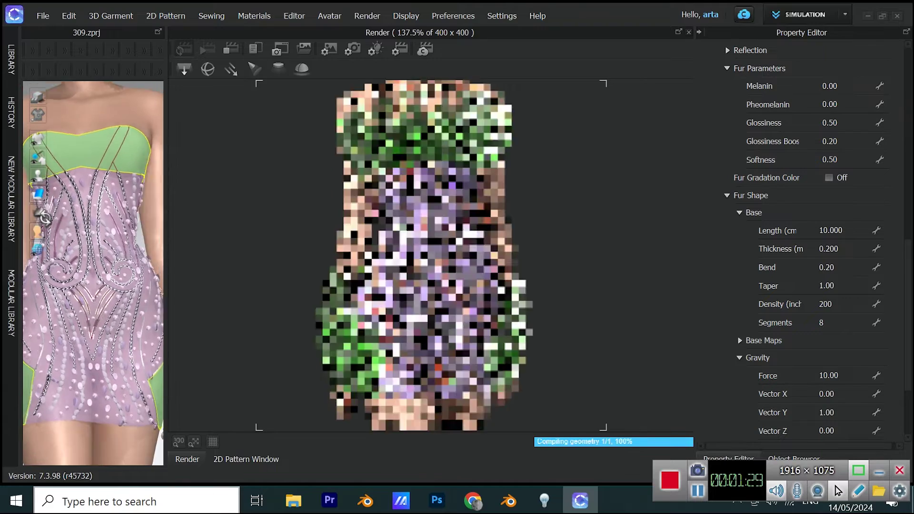
{"action": "left_click", "coordinate": [852, 413]}
{"action": "type", "text": "-"}
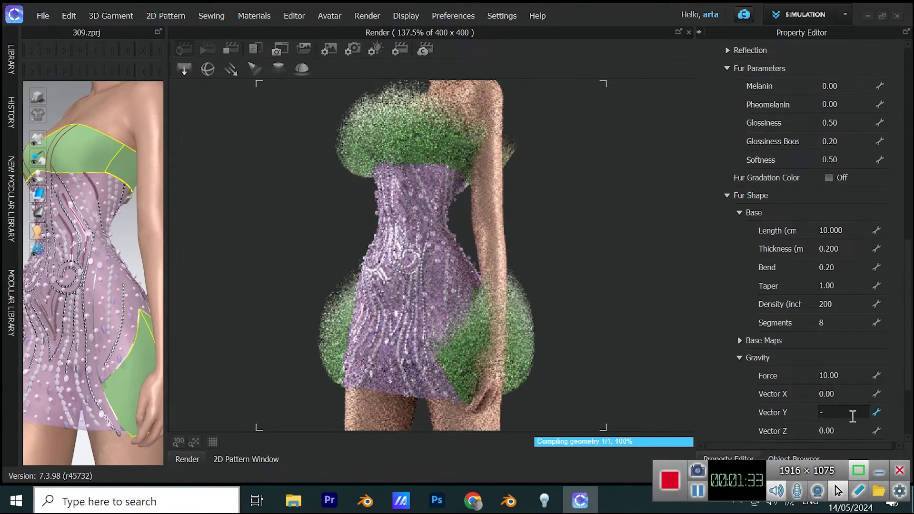
{"action": "type", "text": "1"}
{"action": "key", "text": "Return"}
Set the base fur Length to 5 cm and collapse the fur's gravity settings.
{"action": "left_click", "coordinate": [854, 232]}
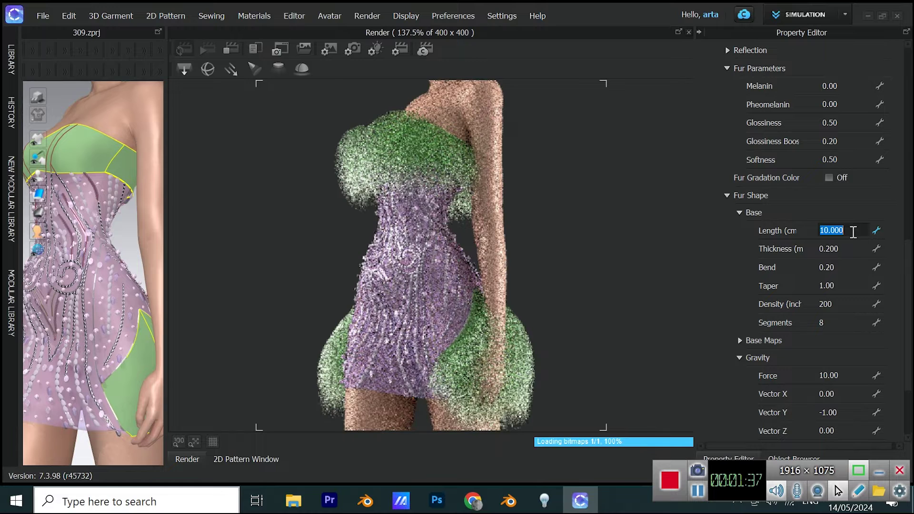
{"action": "type", "text": "5"}
{"action": "key", "text": "Return"}
{"action": "left_click", "coordinate": [739, 357]}
Expand the fur's curl settings and set the curl Number to 5.
{"action": "scroll", "coordinate": [753, 339], "scroll_direction": "down", "scroll_amount": 1}
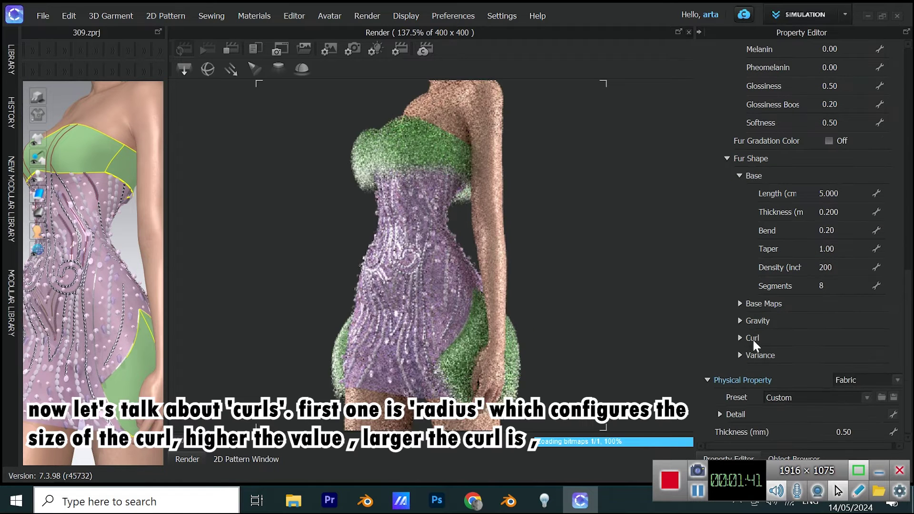
{"action": "left_click", "coordinate": [739, 337]}
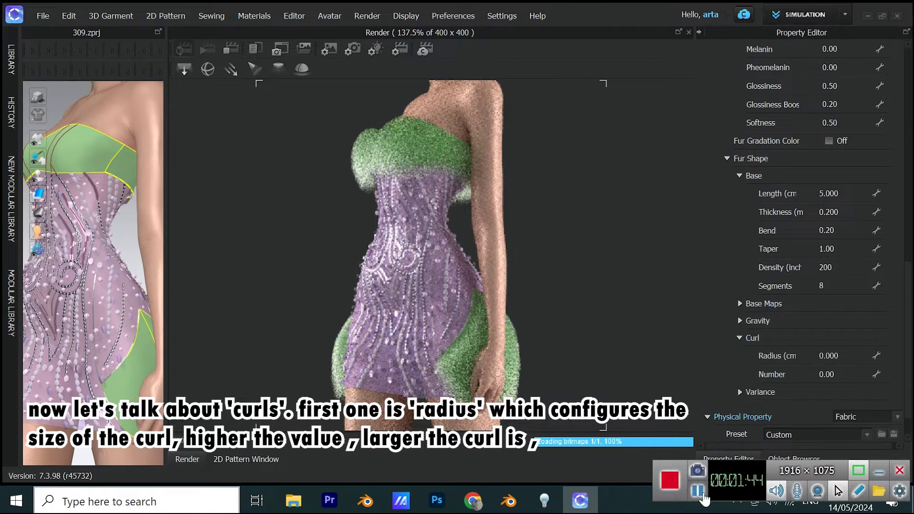
{"action": "left_click", "coordinate": [844, 374]}
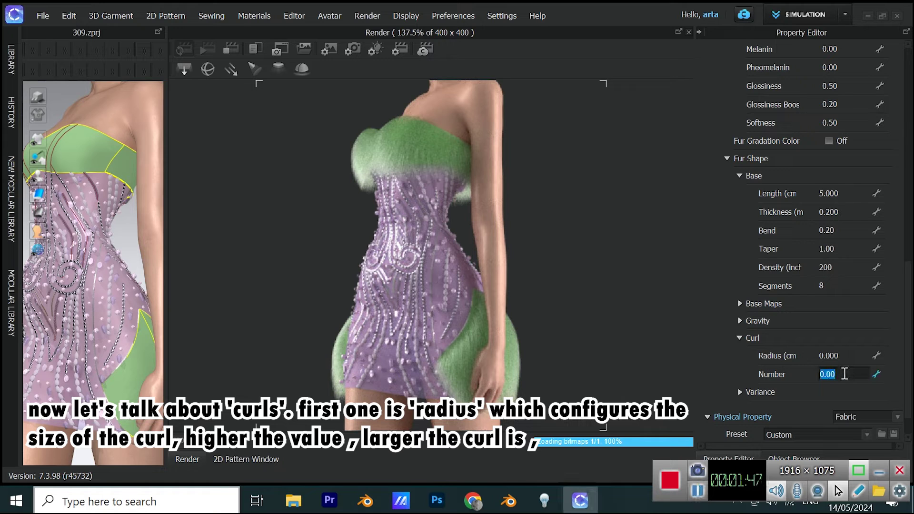
{"action": "key", "text": "Return"}
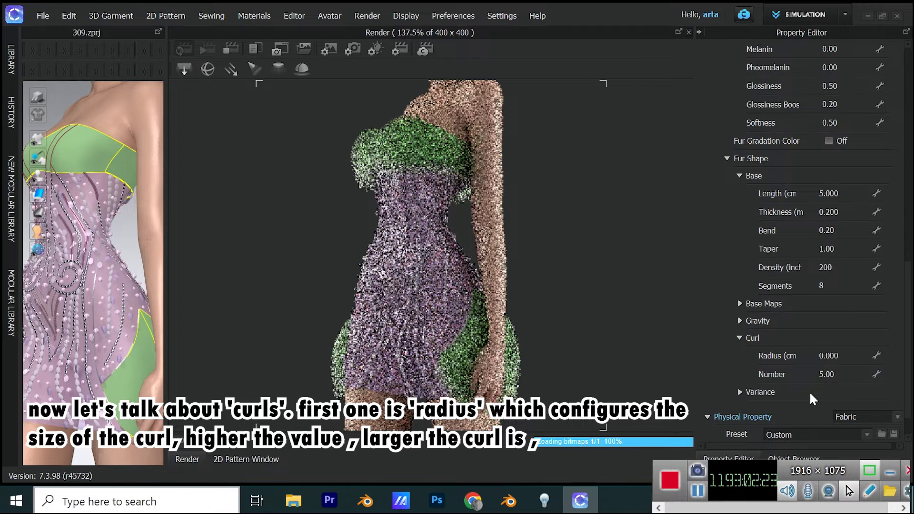
Try a curl Radius of 1 cm for the fur and raise it to 5 cm.
{"action": "left_click", "coordinate": [852, 354]}
{"action": "type", "text": "1"}
{"action": "key", "text": "Return"}
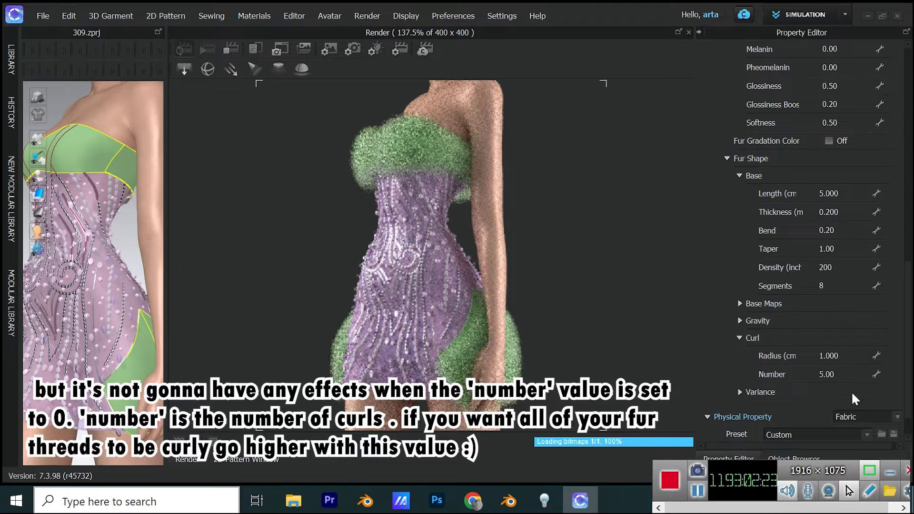
{"action": "left_click", "coordinate": [855, 357]}
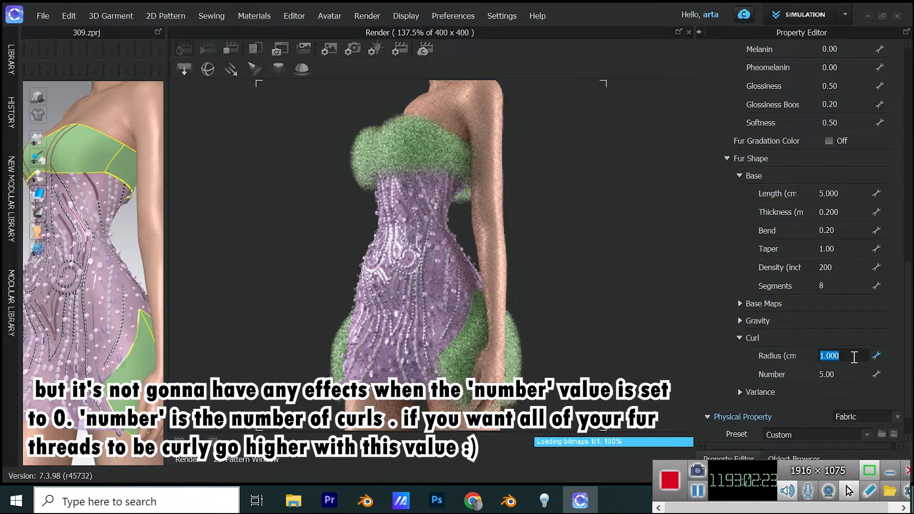
{"action": "key", "text": "Return"}
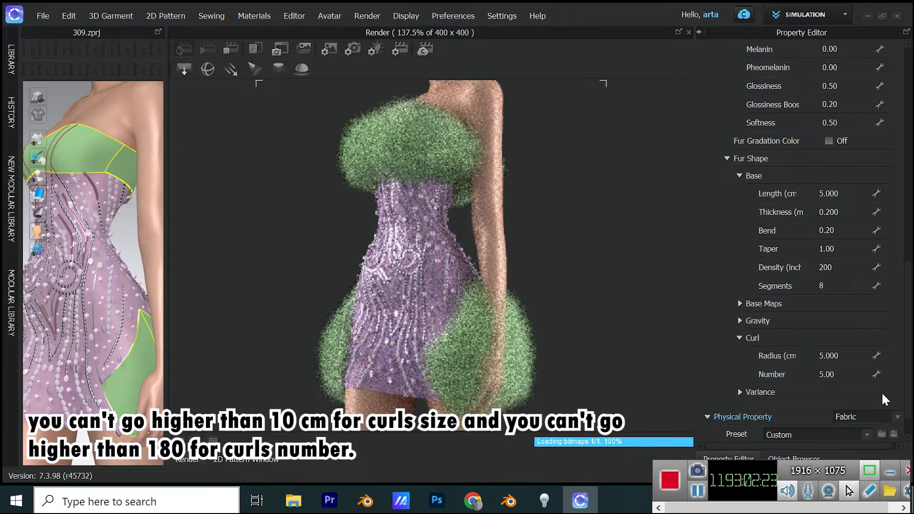
Try curl Number values of 1 and 5 for the fur.
{"action": "left_click", "coordinate": [840, 376]}
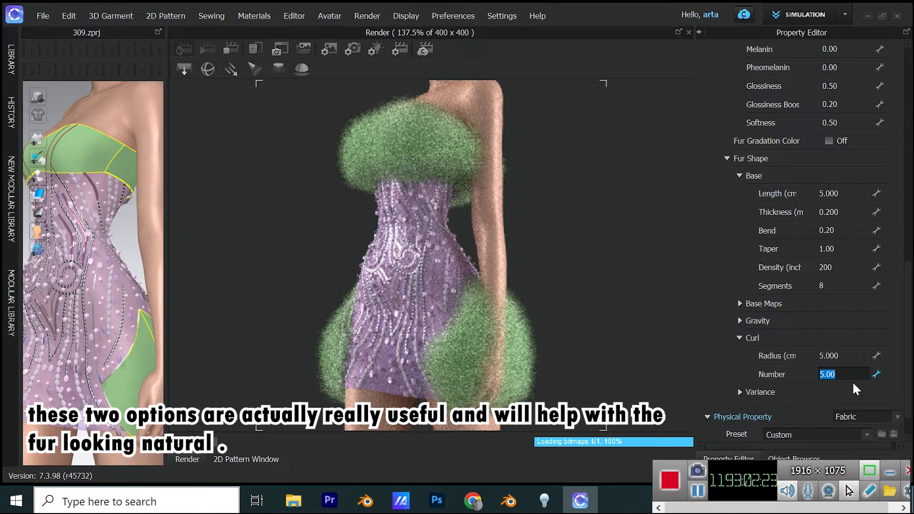
{"action": "type", "text": "1"}
{"action": "key", "text": "Return"}
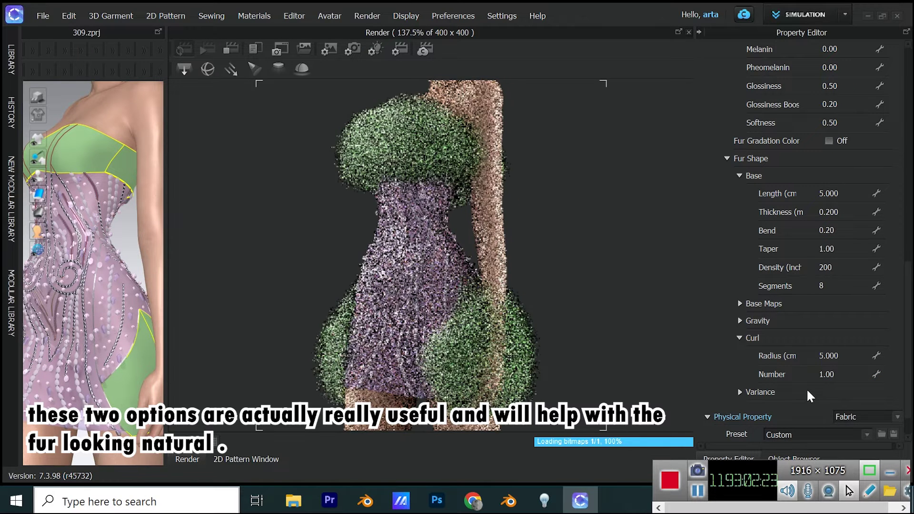
{"action": "double_click", "coordinate": [847, 374]}
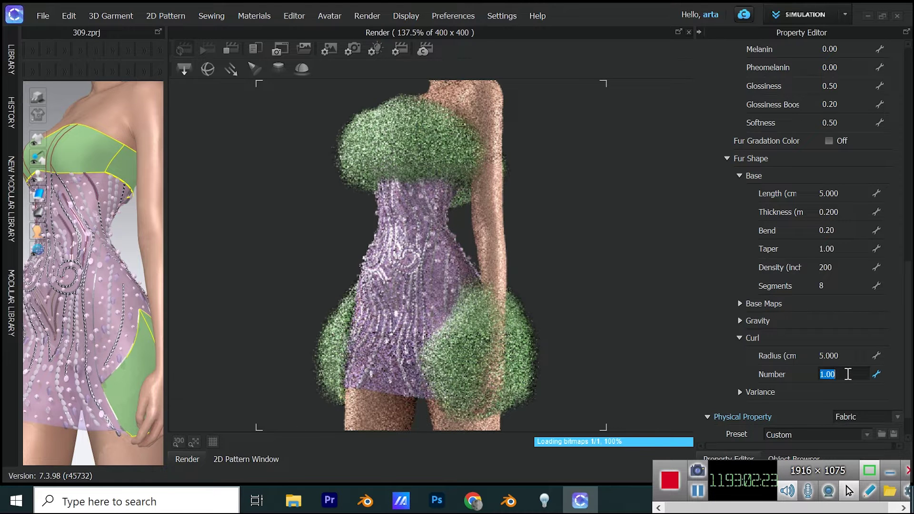
{"action": "type", "text": "1"}
{"action": "key", "text": "Return"}
{"action": "type", "text": "5"}
{"action": "key", "text": "Return"}
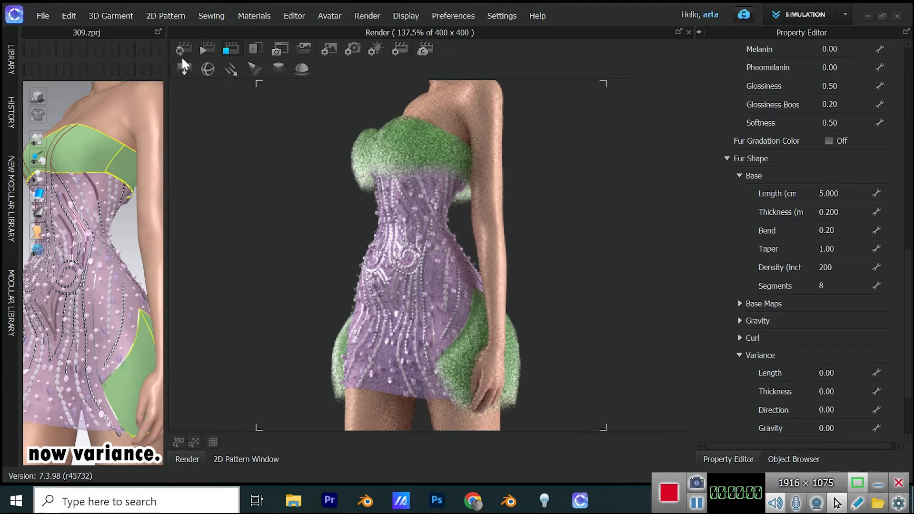
Restart the render and set the fur's Variance Length to 1.
{"action": "left_click", "coordinate": [181, 48]}
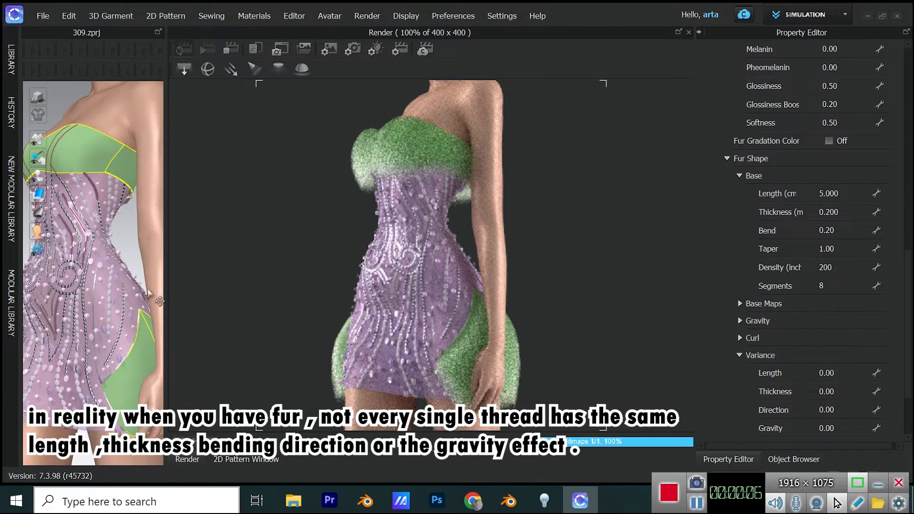
{"action": "scroll", "coordinate": [201, 452], "scroll_direction": "up", "scroll_amount": 1}
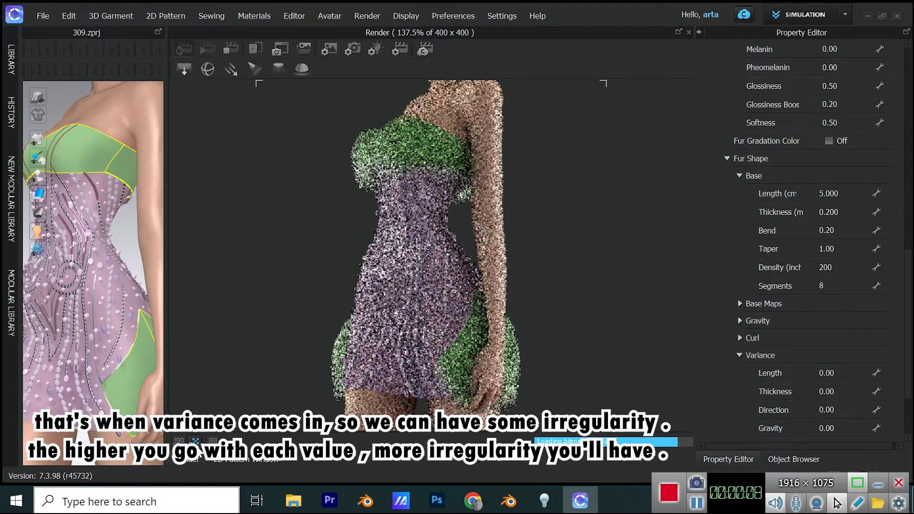
{"action": "double_click", "coordinate": [847, 376]}
{"action": "type", "text": "1"}
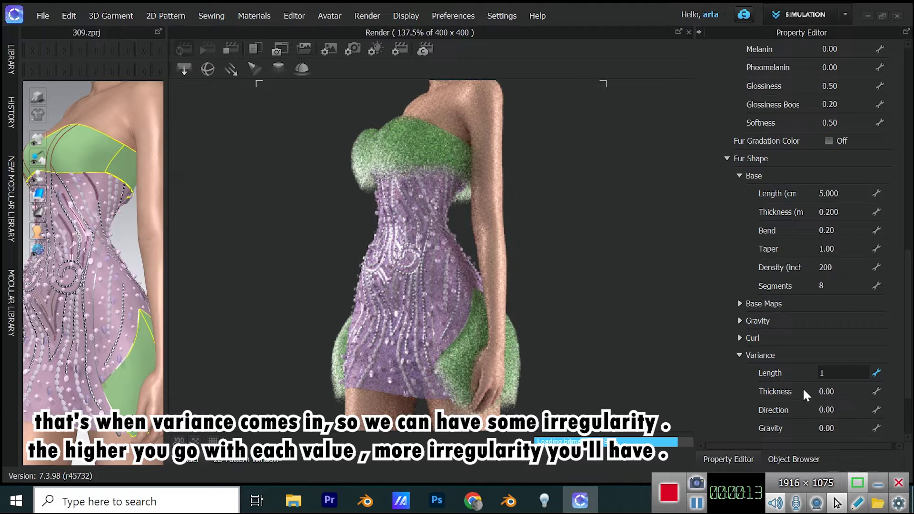
{"action": "key", "text": "Return"}
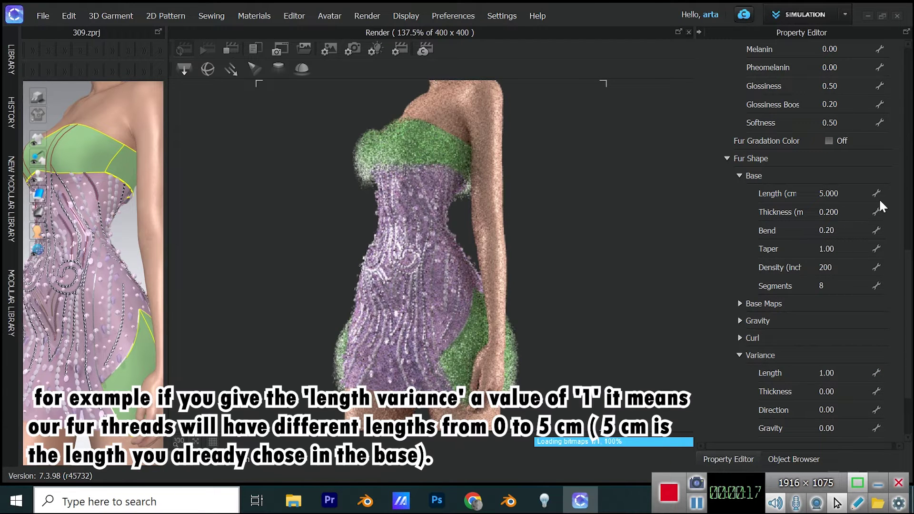
Set the base fur Length to 15 cm.
{"action": "scroll", "coordinate": [833, 215], "scroll_direction": "up", "scroll_amount": 2}
{"action": "left_click", "coordinate": [847, 270]}
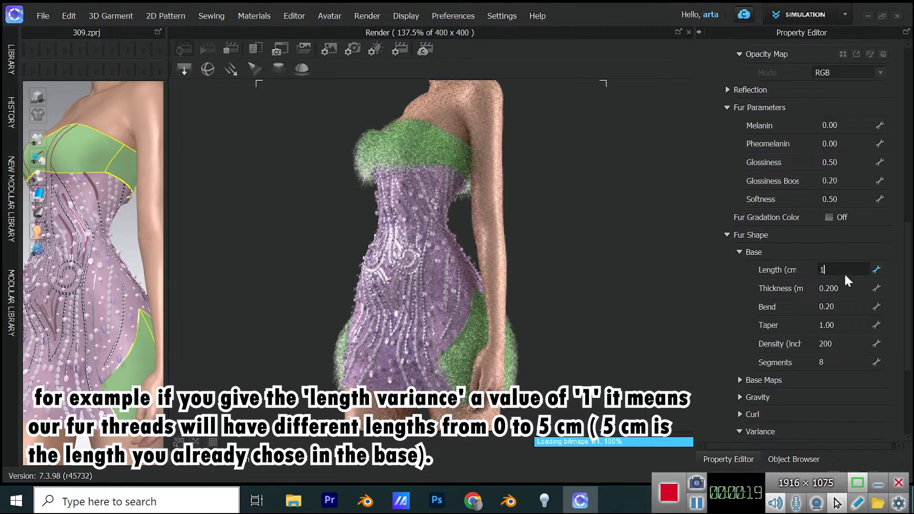
{"action": "type", "text": "15"}
{"action": "key", "text": "Return"}
{"action": "scroll", "coordinate": [778, 310], "scroll_direction": "down", "scroll_amount": 4}
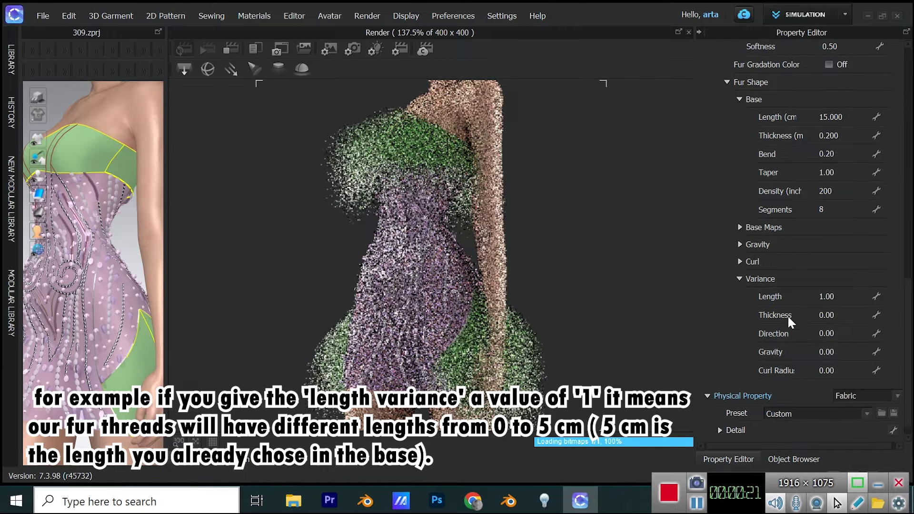
Try a Variance Length of 0 for the fur and set it back to 1.
{"action": "left_click", "coordinate": [845, 295]}
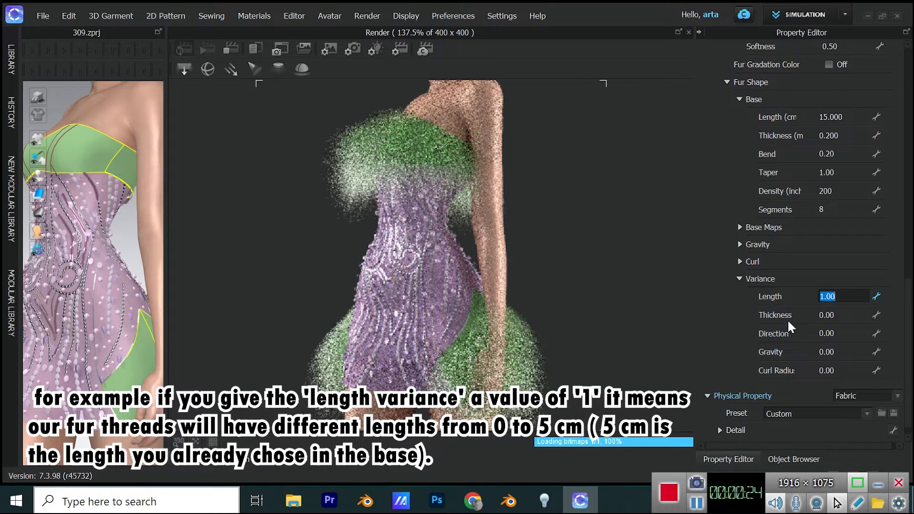
{"action": "type", "text": "0"}
{"action": "key", "text": "Return"}
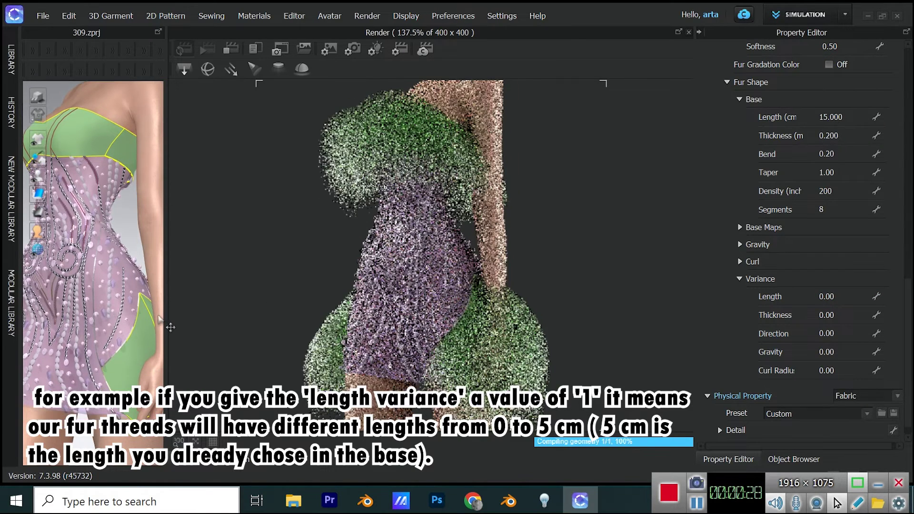
{"action": "left_click", "coordinate": [845, 294]}
{"action": "type", "text": "1"}
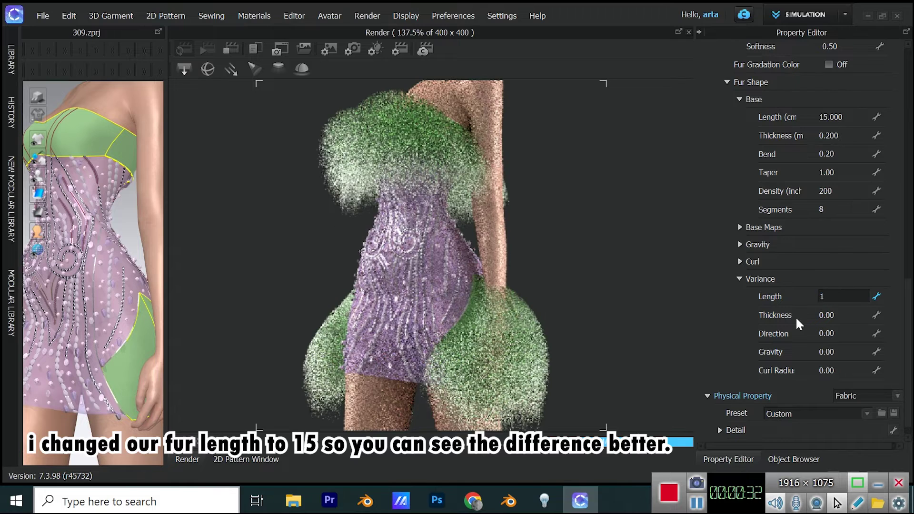
{"action": "key", "text": "Return"}
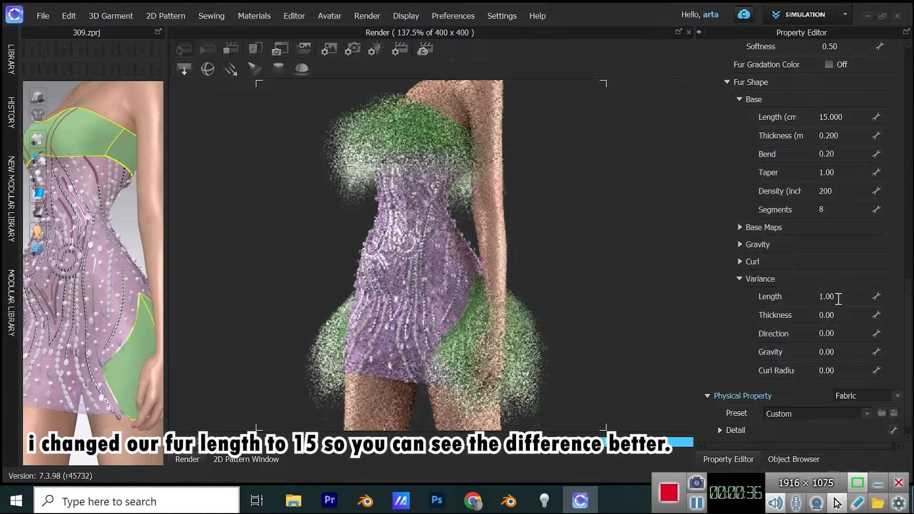
Set the fur's Variance Length to 0.
{"action": "left_click", "coordinate": [845, 292]}
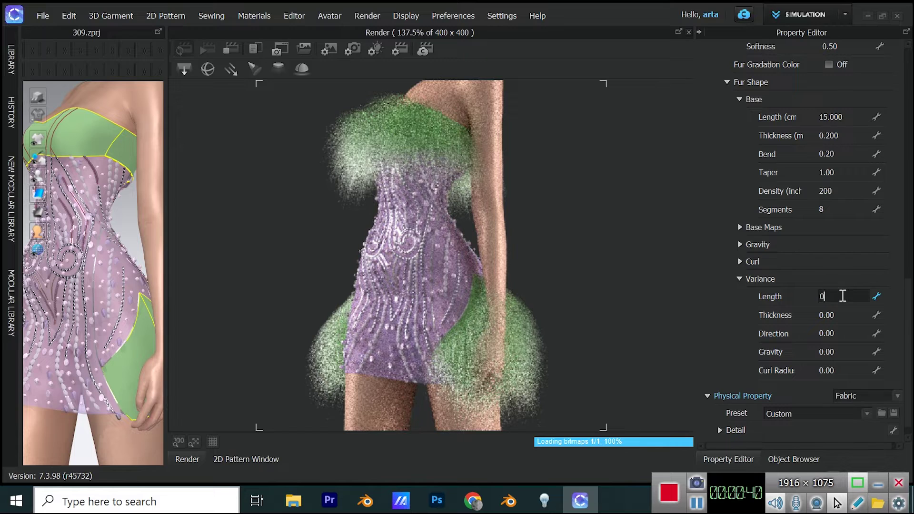
{"action": "type", "text": "0"}
{"action": "key", "text": "Return"}
{"action": "left_click", "coordinate": [844, 298]}
{"action": "type", "text": "0"}
{"action": "key", "text": "Return"}
Try base fur Lengths of 5 cm and 10 cm and settle on 7 cm.
{"action": "left_click", "coordinate": [845, 116]}
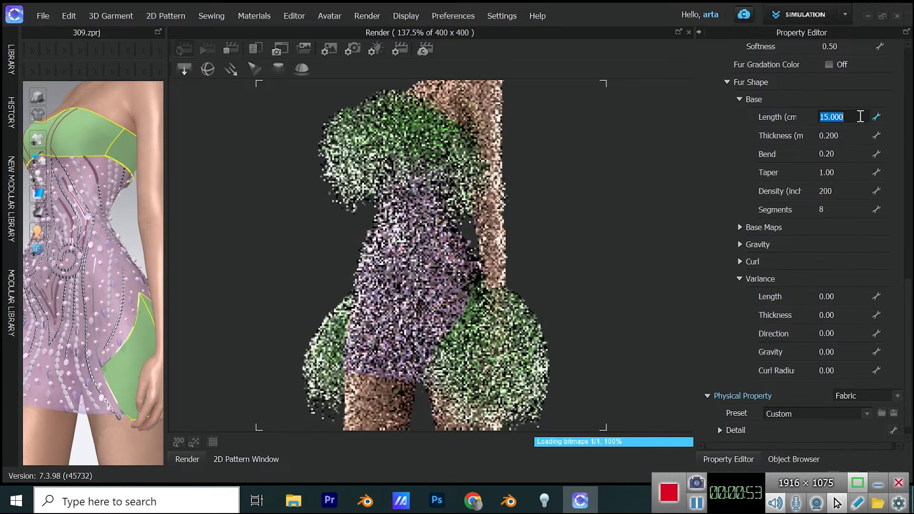
{"action": "type", "text": "5"}
{"action": "key", "text": "Return"}
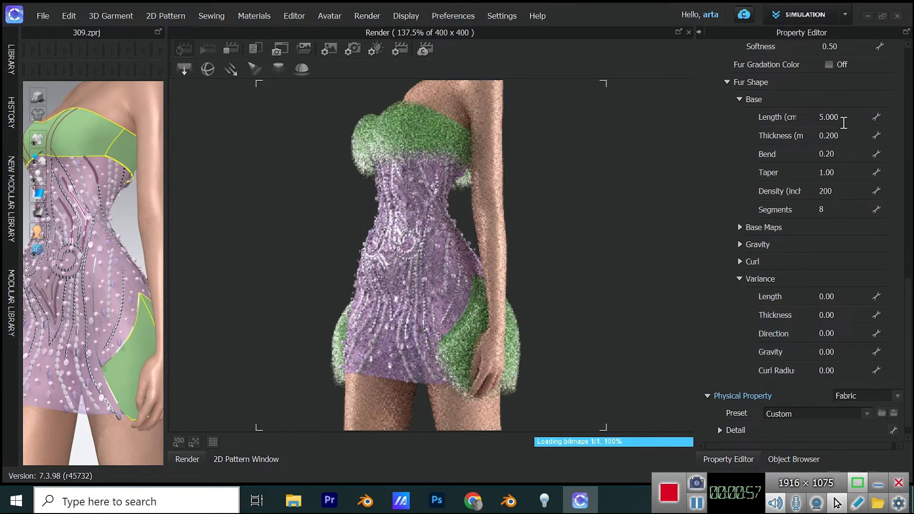
{"action": "left_click", "coordinate": [844, 117]}
{"action": "type", "text": "10"}
{"action": "key", "text": "Return"}
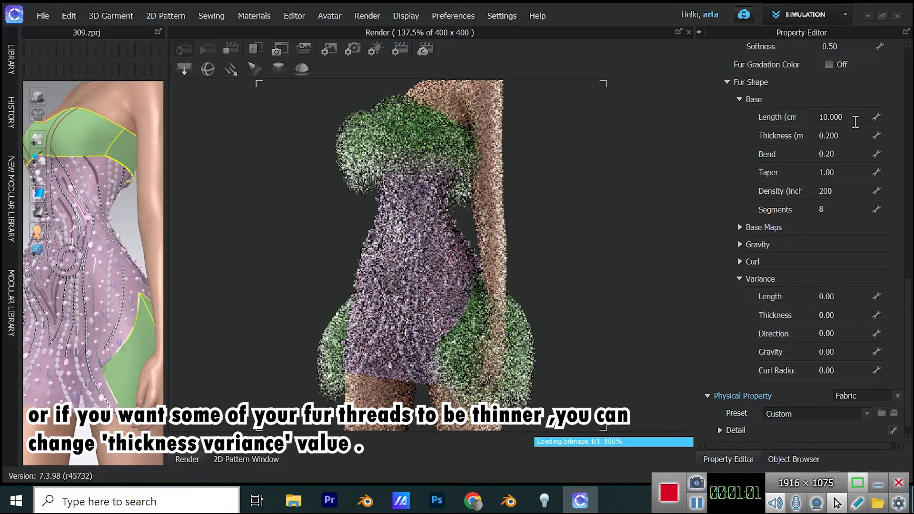
{"action": "left_click", "coordinate": [855, 118]}
{"action": "type", "text": "7"}
{"action": "key", "text": "Return"}
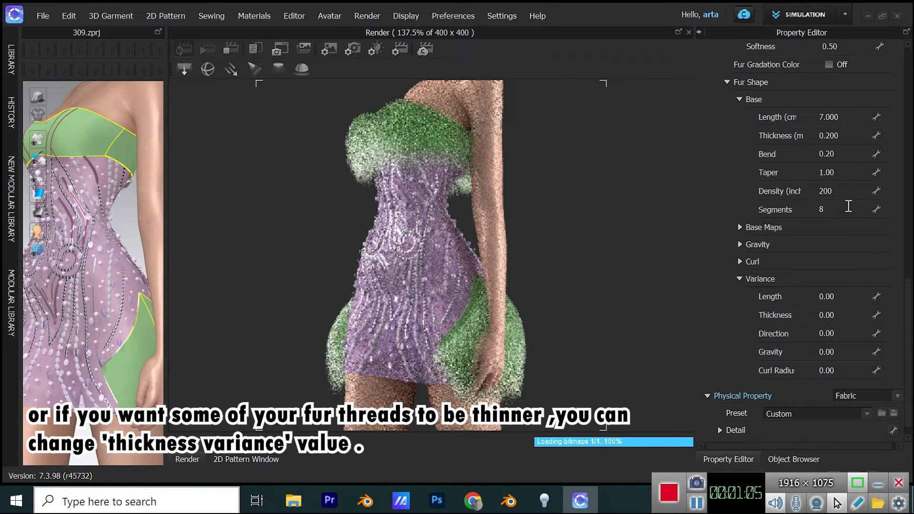
Set the base fur Density to 100 and its Thickness to 1.
{"action": "left_click", "coordinate": [846, 192]}
{"action": "type", "text": "100"}
{"action": "key", "text": "Return"}
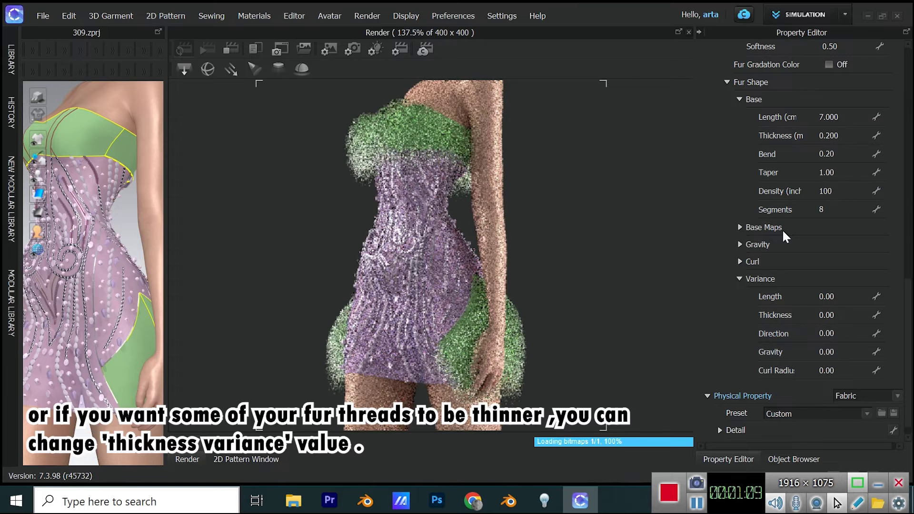
{"action": "left_click", "coordinate": [843, 137]}
{"action": "type", "text": "1"}
{"action": "key", "text": "Return"}
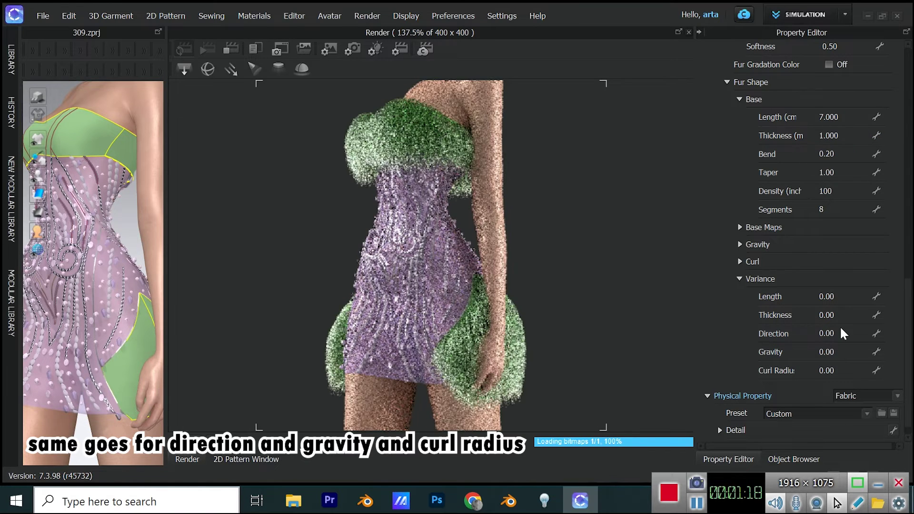
Try a Variance Thickness of 1 for the fur and set it back to 0.
{"action": "left_click", "coordinate": [841, 315]}
{"action": "type", "text": "1"}
{"action": "key", "text": "Return"}
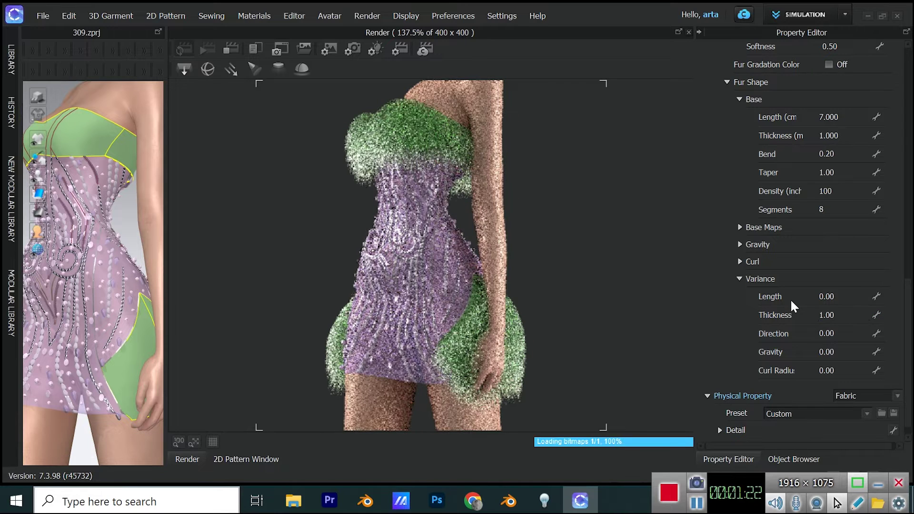
{"action": "left_click", "coordinate": [840, 314]}
{"action": "type", "text": "0"}
{"action": "key", "text": "Return"}
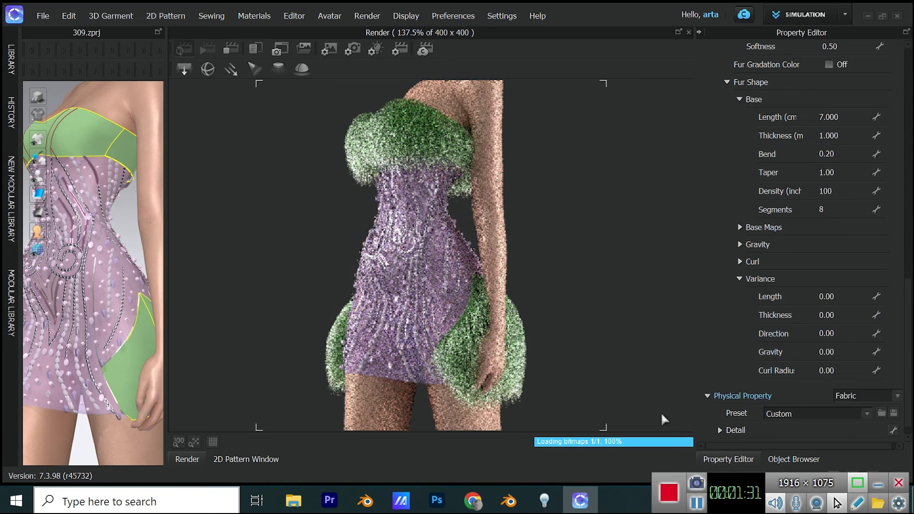
Set the base fur Thickness to 0.2.
{"action": "left_click", "coordinate": [849, 136]}
{"action": "type", "text": "0."}
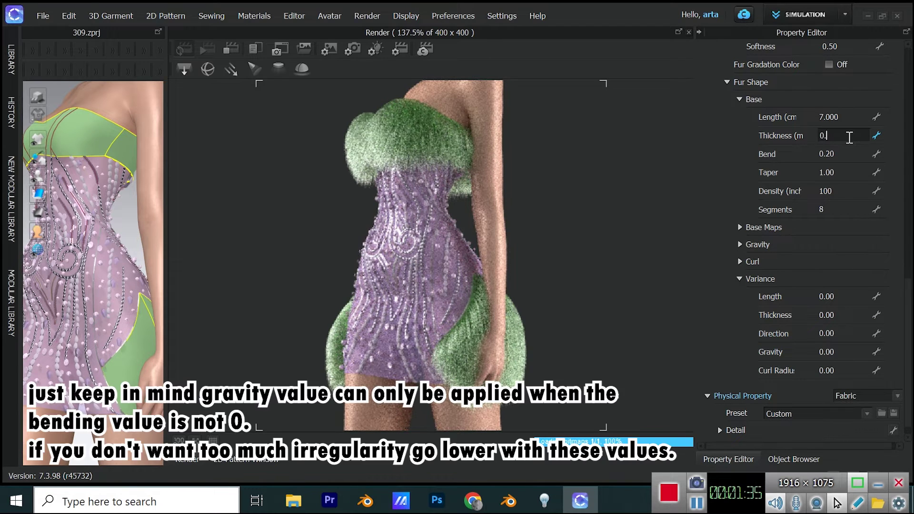
{"action": "type", "text": "2"}
{"action": "key", "text": "Return"}
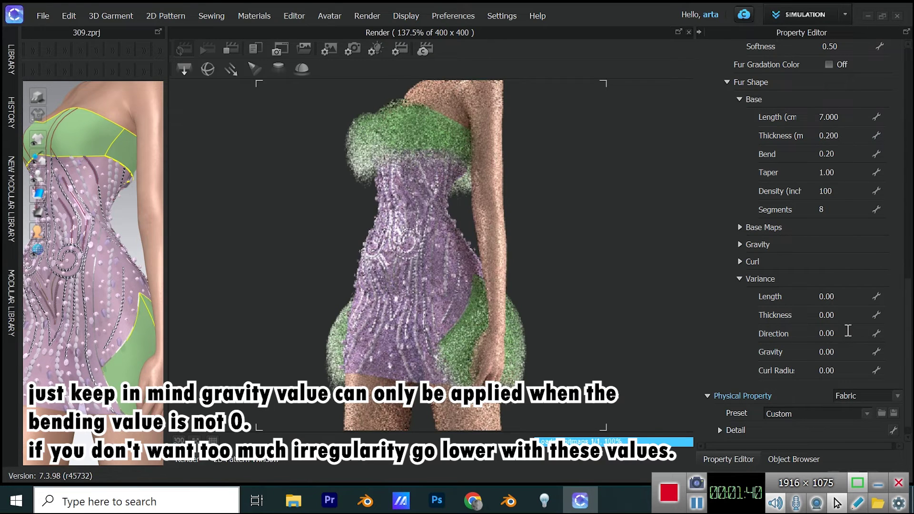
Try a Variance Direction of 1 for the fur and set it back to 0.
{"action": "left_click", "coordinate": [848, 330]}
{"action": "type", "text": "1"}
{"action": "key", "text": "Return"}
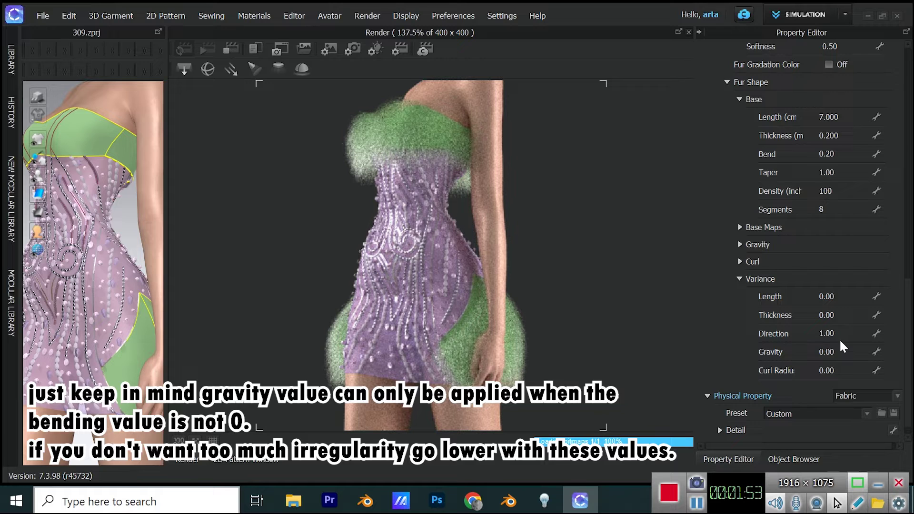
{"action": "double_click", "coordinate": [843, 335]}
{"action": "type", "text": "0"}
Try a Variance Gravity of 1 for the fur and set it back to 0.
{"action": "left_click", "coordinate": [843, 352]}
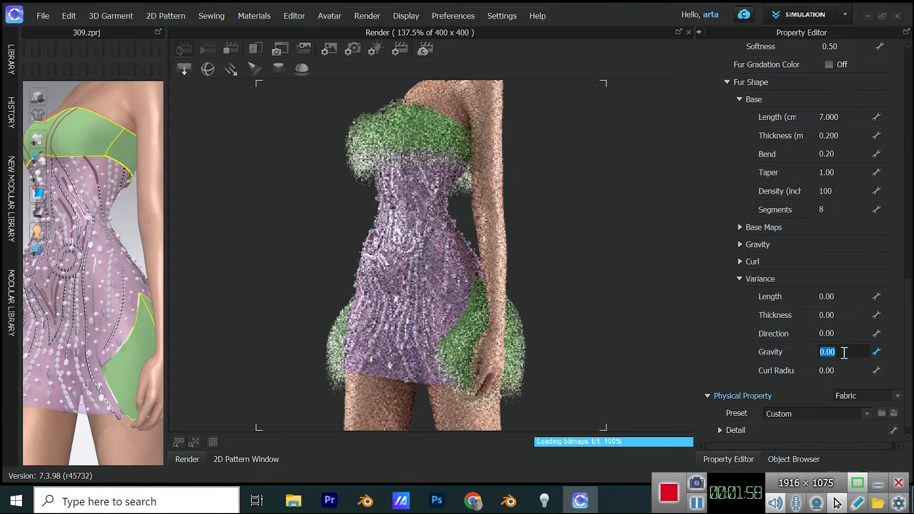
{"action": "type", "text": "1"}
{"action": "key", "text": "Return"}
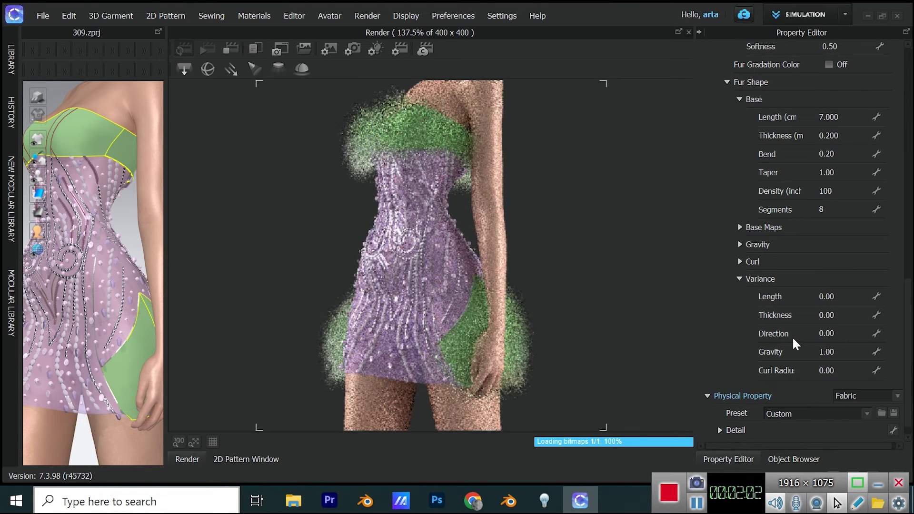
{"action": "double_click", "coordinate": [825, 353]}
{"action": "type", "text": "0"}
{"action": "key", "text": "Return"}
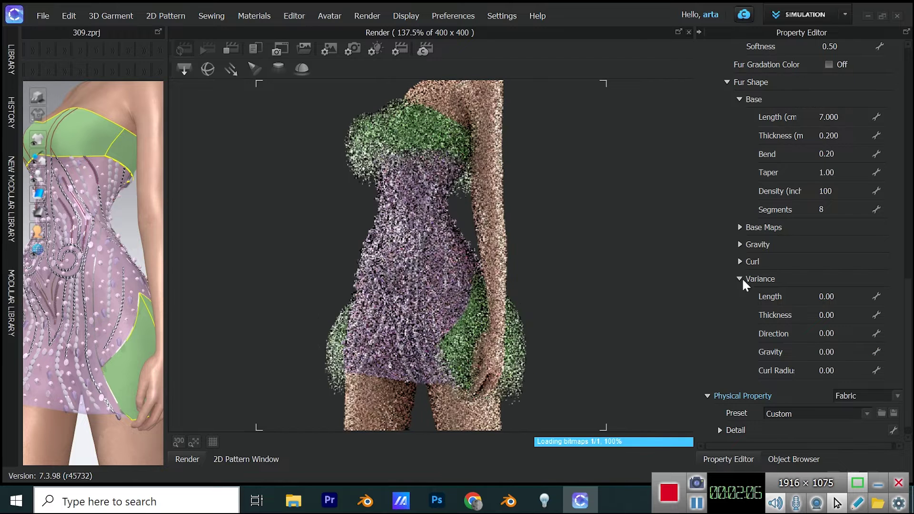
Expand the Curl settings and set the fur's Variance Curl Radius to 1.
{"action": "left_click", "coordinate": [745, 261]}
{"action": "double_click", "coordinate": [852, 407]}
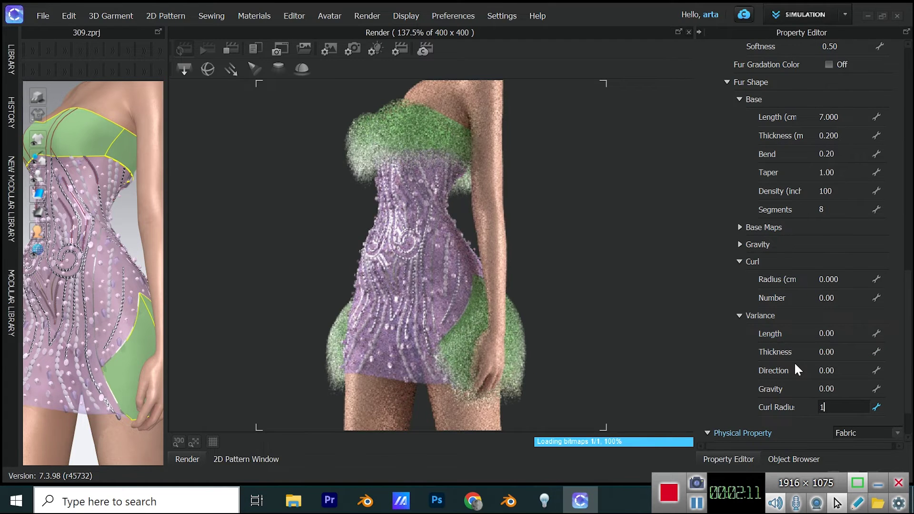
{"action": "type", "text": "1"}
{"action": "key", "text": "Return"}
Set the fur's Curl Radius to 1 cm and its Curl Number to 5.
{"action": "double_click", "coordinate": [850, 280]}
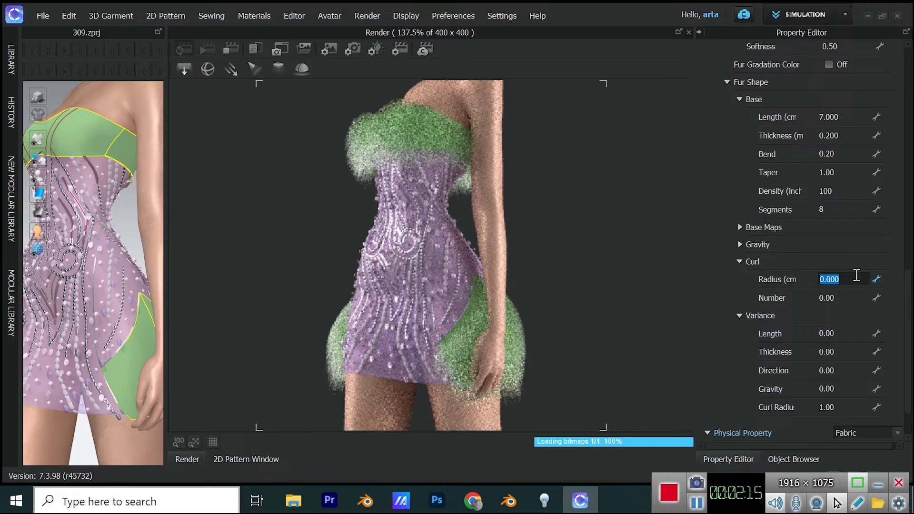
{"action": "type", "text": "1"}
{"action": "key", "text": "Return"}
{"action": "double_click", "coordinate": [851, 298]}
{"action": "type", "text": "5"}
{"action": "key", "text": "Return"}
Try a Variance Curl Radius of 0 for comparison and set it back to 1.
{"action": "double_click", "coordinate": [850, 408]}
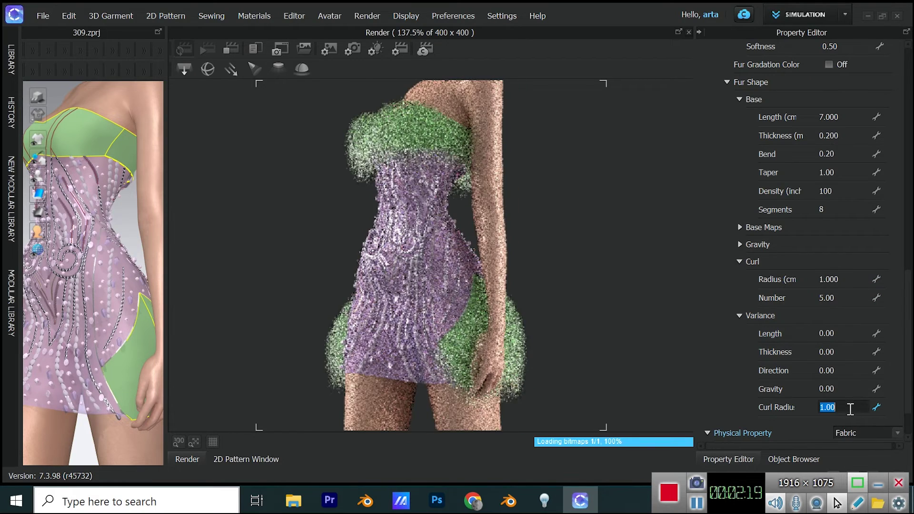
{"action": "type", "text": "0"}
{"action": "key", "text": "Return"}
{"action": "double_click", "coordinate": [828, 407]}
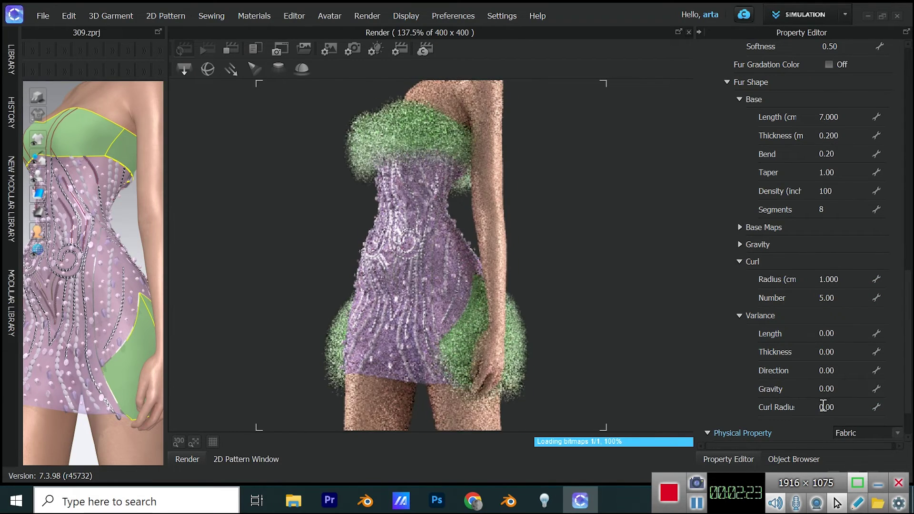
{"action": "type", "text": "1"}
{"action": "key", "text": "Return"}
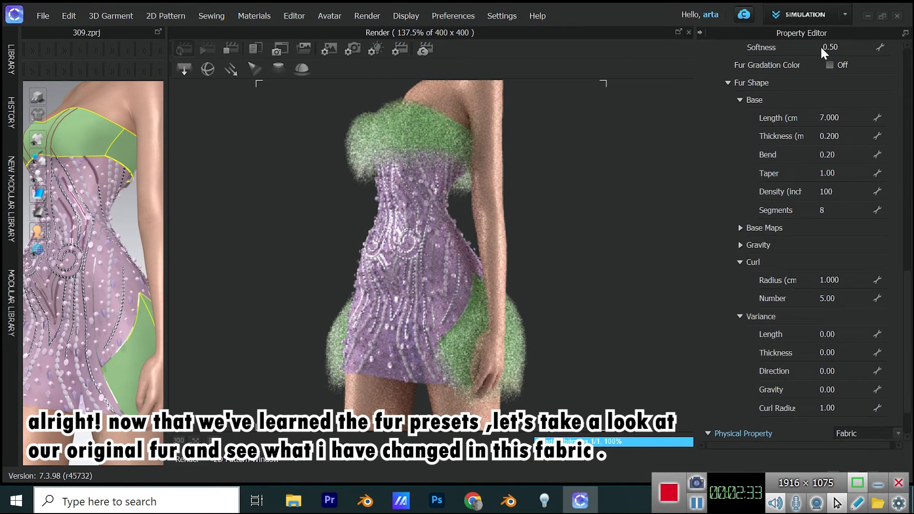
Replace the green fur on the bust and side hip patterns with the fabric "fur preset Copy 1".
{"action": "left_click", "coordinate": [793, 459]}
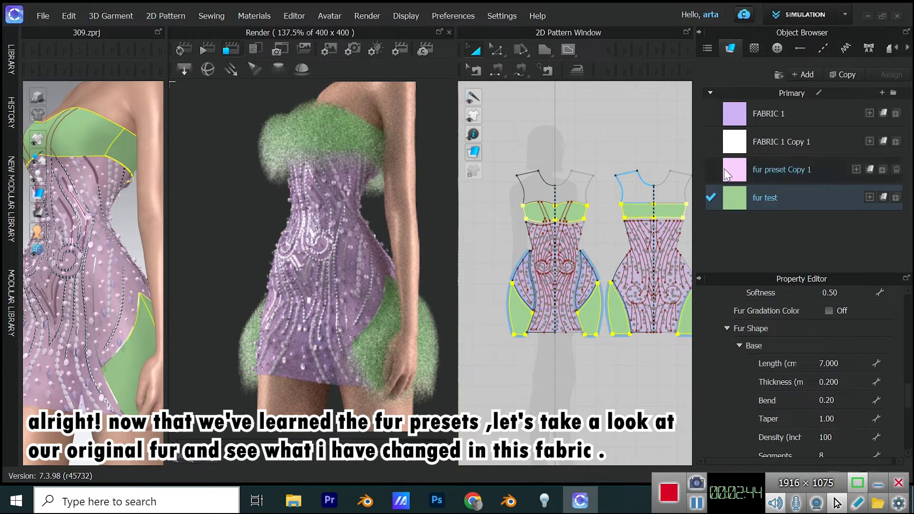
{"action": "left_click", "coordinate": [600, 317]}
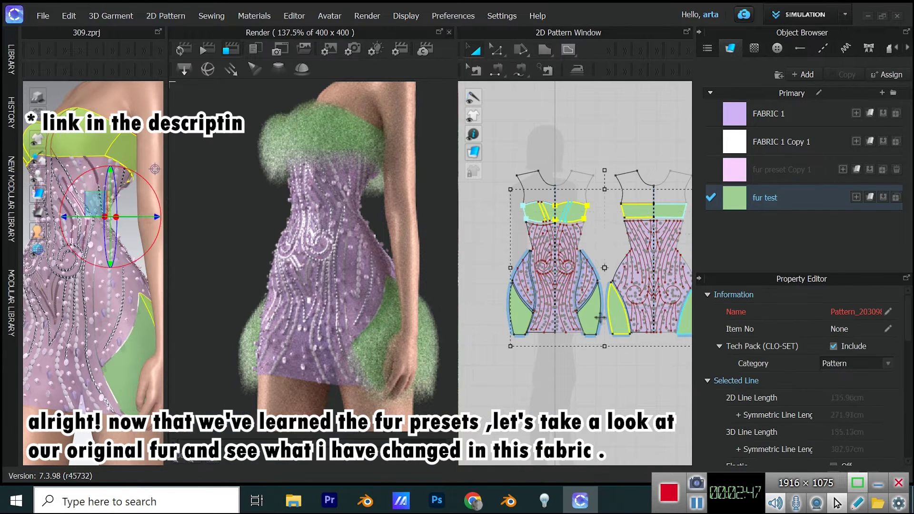
{"action": "left_click", "coordinate": [781, 170]}
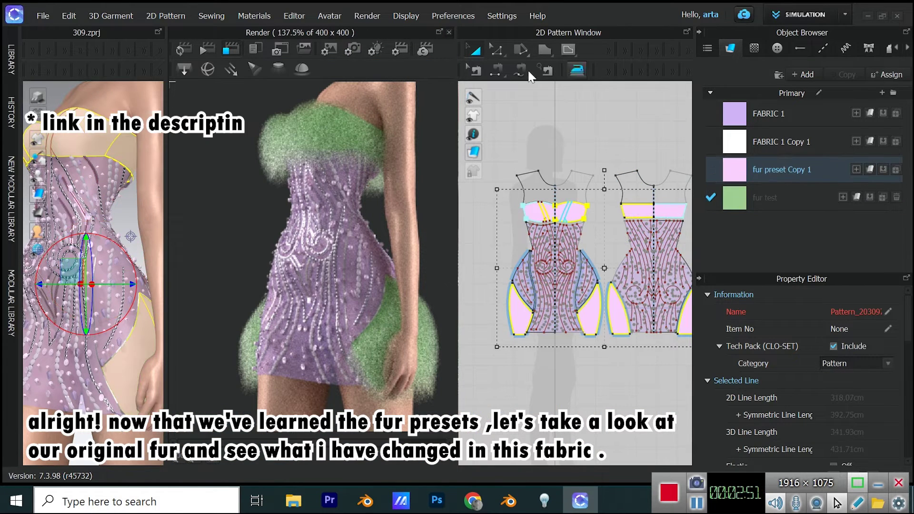
Restore the Render window beside the 3D garment view, widen it, and turn the avatar for the render.
{"action": "left_click", "coordinate": [439, 32]}
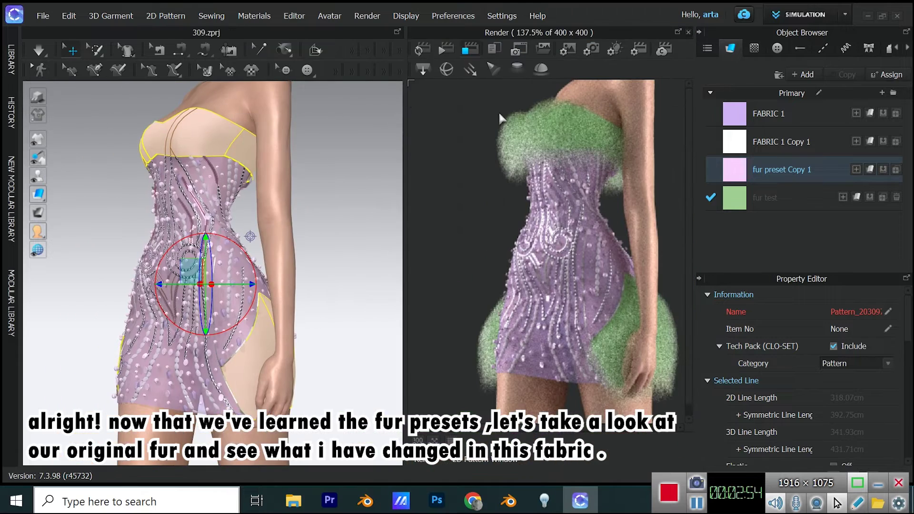
{"action": "left_click_drag", "start_coordinate": [479, 104], "coordinate": [296, 104]}
{"action": "right_click_drag", "start_coordinate": [181, 257], "coordinate": [192, 255]}
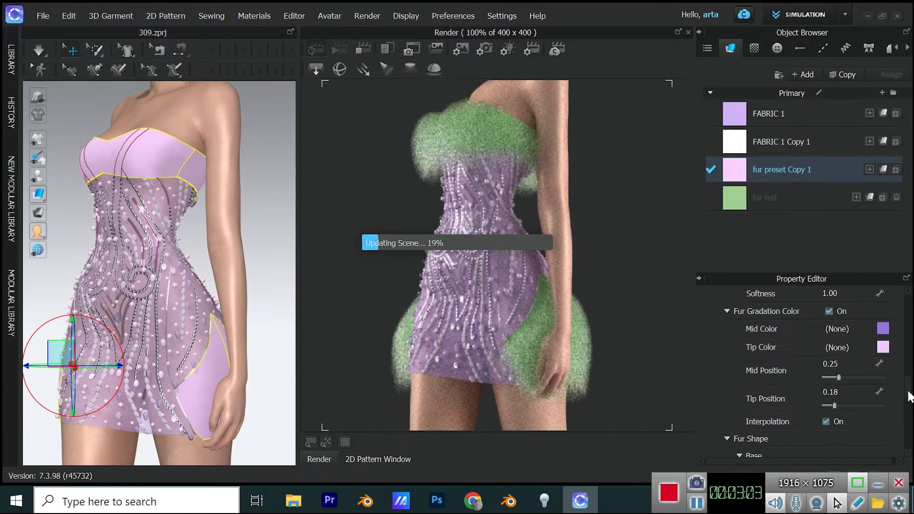
Examine the Fur Parameters and Fur Gradation Color settings of "fur preset Copy 1" along with its render.
{"action": "left_click_drag", "start_coordinate": [908, 389], "coordinate": [907, 327]}
{"action": "scroll", "coordinate": [908, 327], "scroll_direction": "down", "scroll_amount": 4}
{"action": "left_click", "coordinate": [727, 334]}
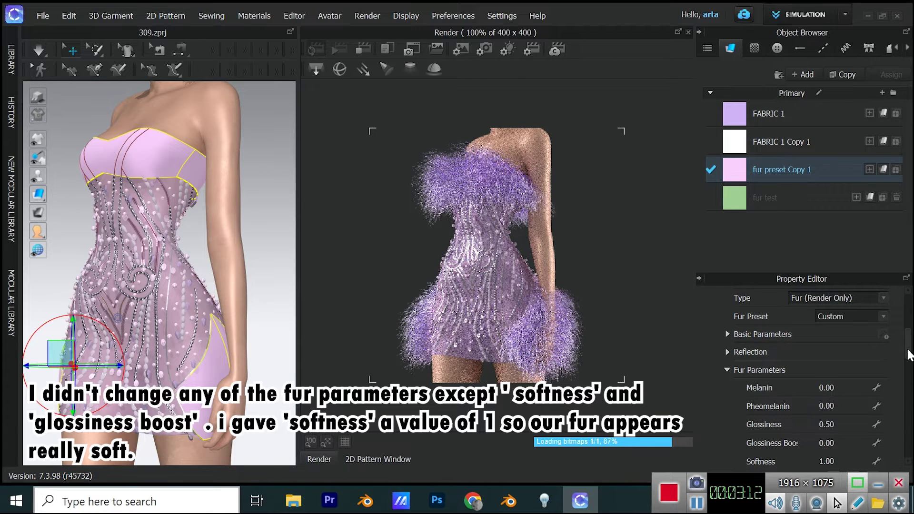
{"action": "scroll", "coordinate": [909, 354], "scroll_direction": "down", "scroll_amount": 1}
{"action": "right_click_drag", "start_coordinate": [221, 325], "coordinate": [229, 328]}
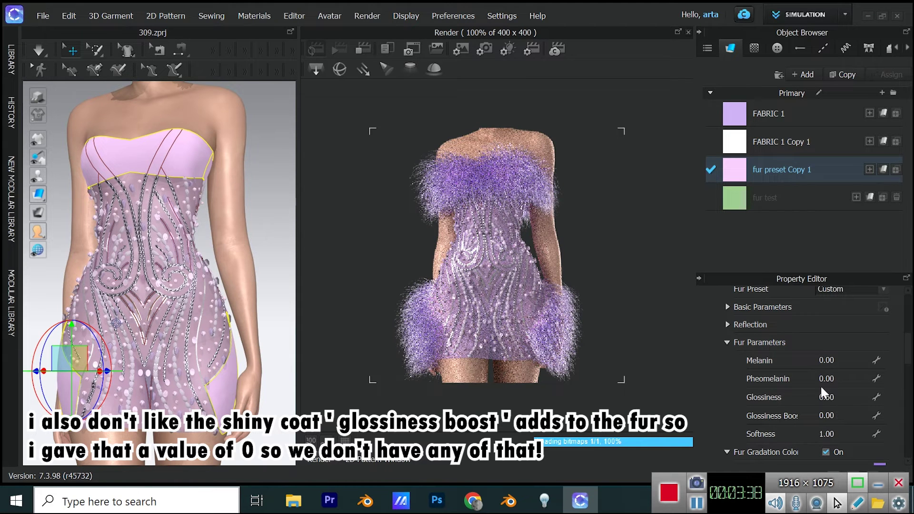
{"action": "scroll", "coordinate": [822, 391], "scroll_direction": "down", "scroll_amount": 3}
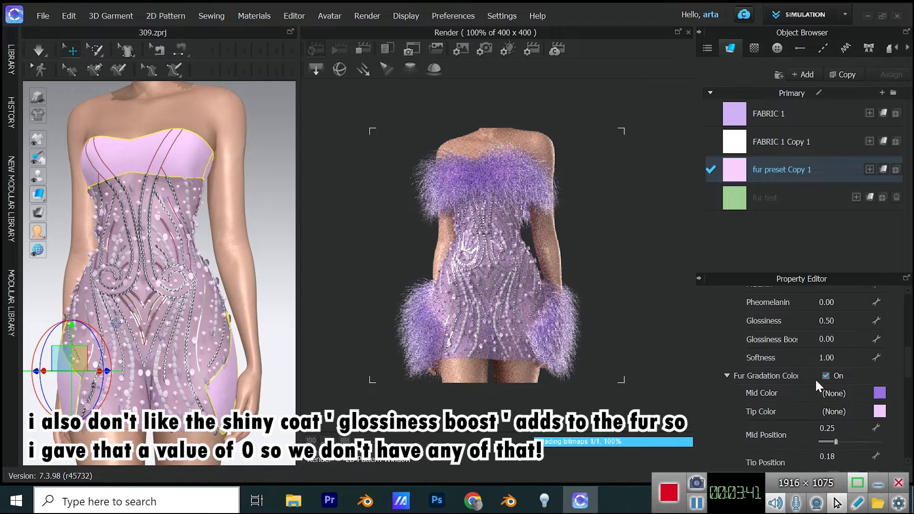
{"action": "scroll", "coordinate": [814, 398], "scroll_direction": "down", "scroll_amount": 2}
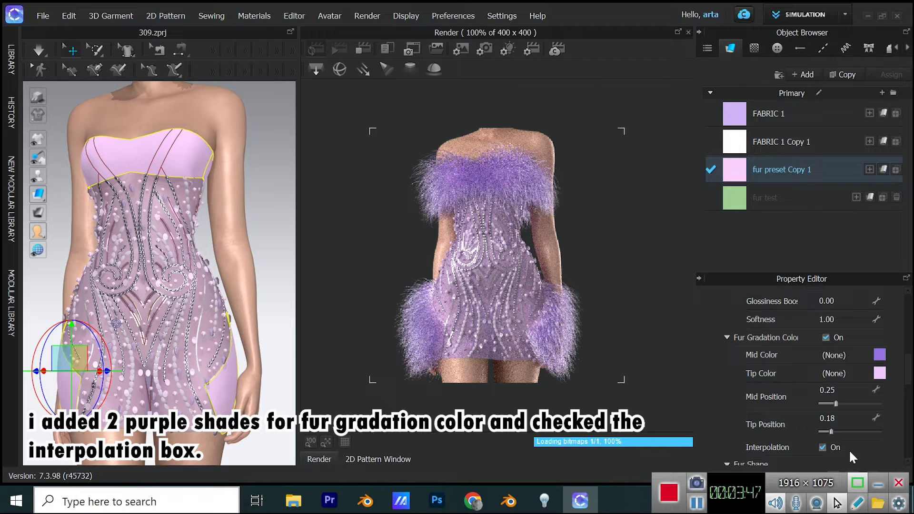
{"action": "right_click_drag", "start_coordinate": [124, 249], "coordinate": [166, 242]}
Set the base fur Length of "fur preset Copy 1" to 9 cm and view the dress from the front.
{"action": "left_click", "coordinate": [727, 337]}
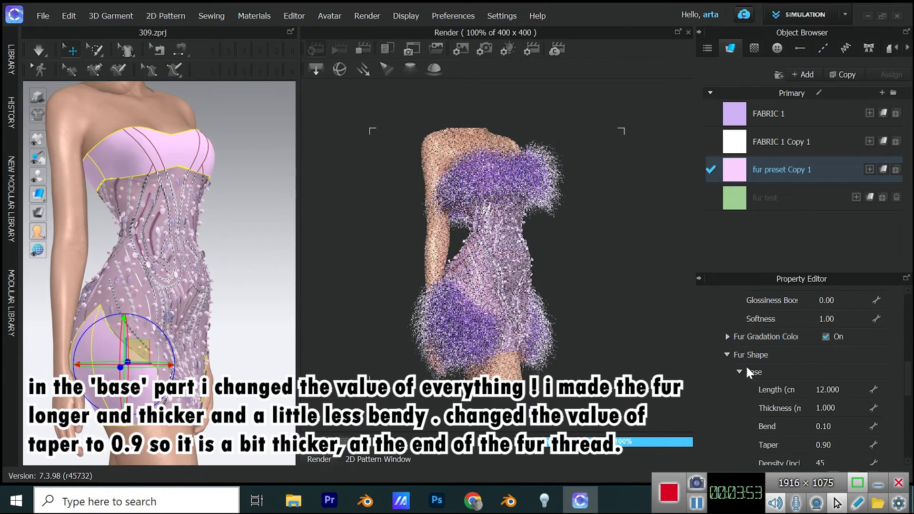
{"action": "scroll", "coordinate": [867, 396], "scroll_direction": "down", "scroll_amount": 2}
{"action": "double_click", "coordinate": [827, 351]}
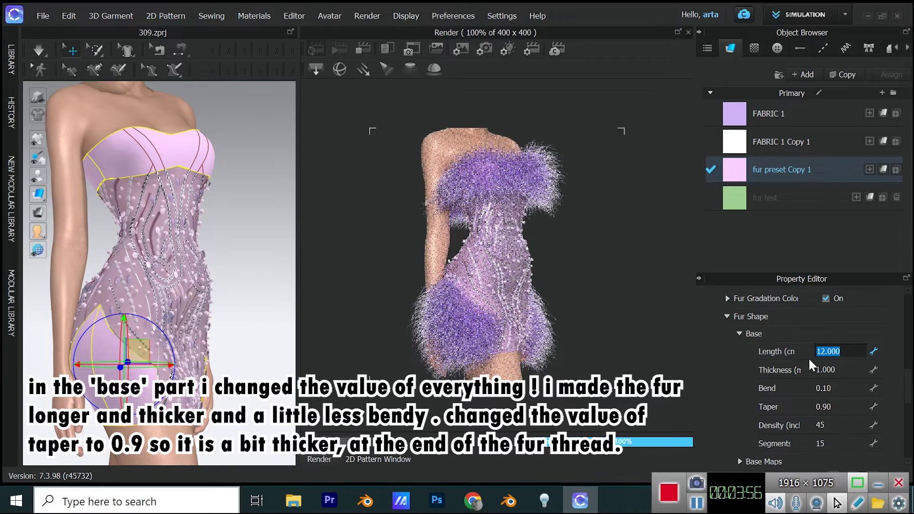
{"action": "type", "text": "9"}
{"action": "key", "text": "Return"}
{"action": "right_click_drag", "start_coordinate": [103, 285], "coordinate": [109, 292]}
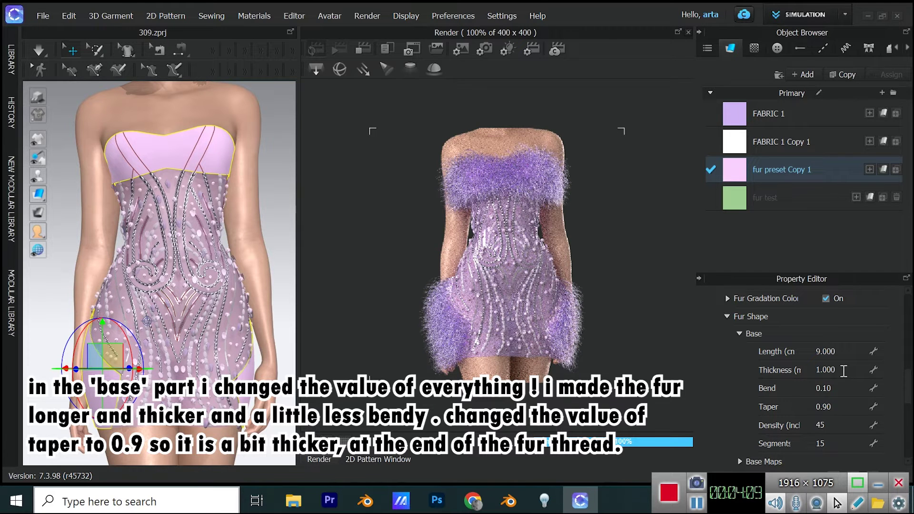
Try a base fur Thickness of 0.1 and set it back to 1.
{"action": "double_click", "coordinate": [842, 371]}
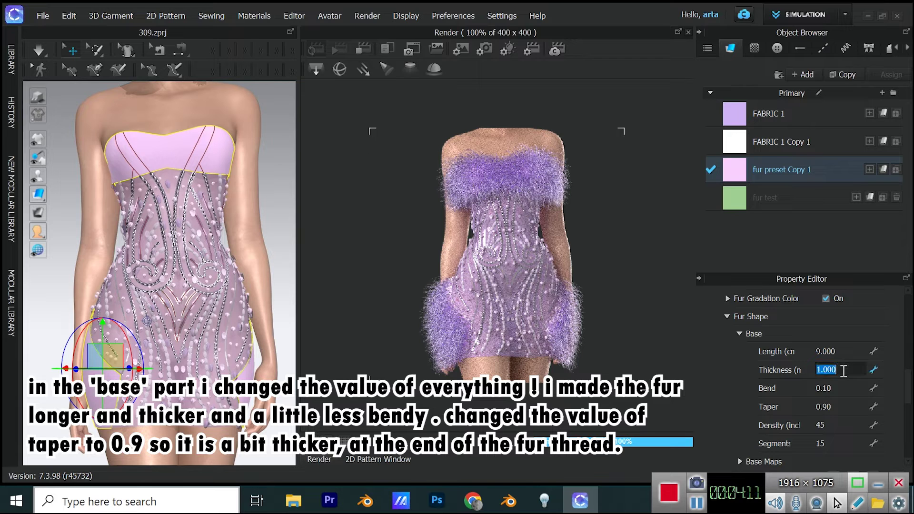
{"action": "type", "text": "0.1"}
{"action": "key", "text": "Return"}
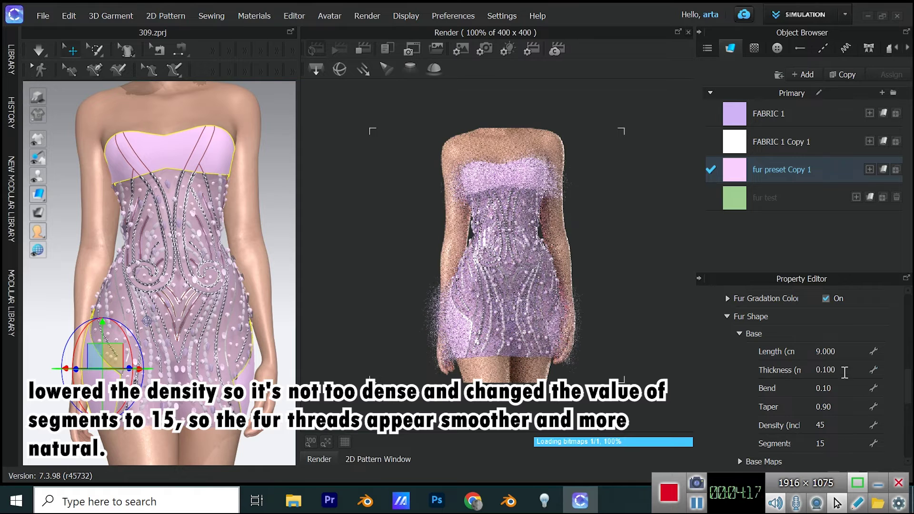
{"action": "double_click", "coordinate": [840, 370]}
{"action": "type", "text": "1"}
{"action": "key", "text": "Return"}
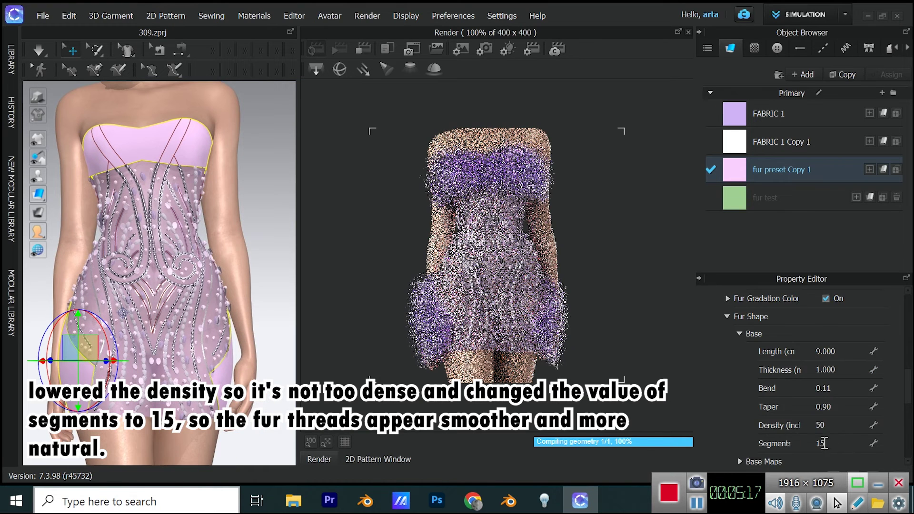
Examine the Fur Parameters, Base Maps and Gravity settings of "fur preset Copy 1".
{"action": "scroll", "coordinate": [824, 441], "scroll_direction": "up", "scroll_amount": 5}
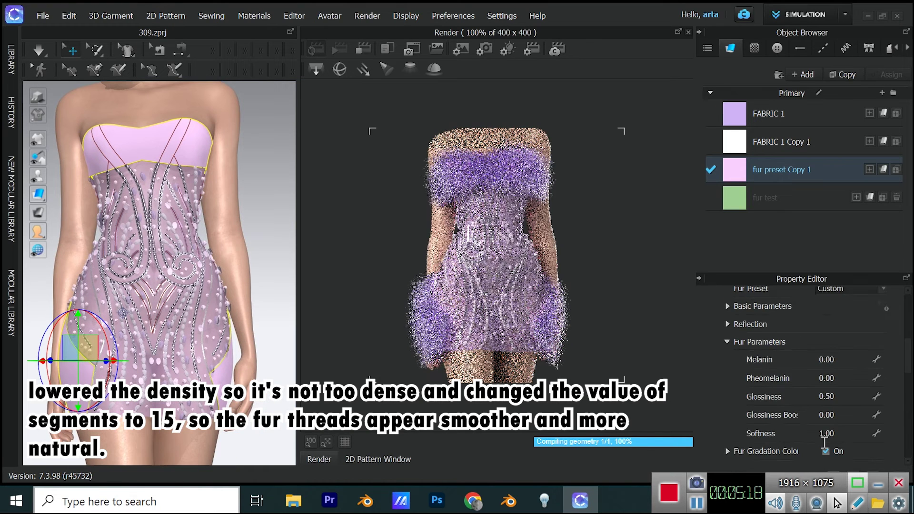
{"action": "scroll", "coordinate": [824, 442], "scroll_direction": "down", "scroll_amount": 4}
{"action": "scroll", "coordinate": [741, 350], "scroll_direction": "down", "scroll_amount": 3}
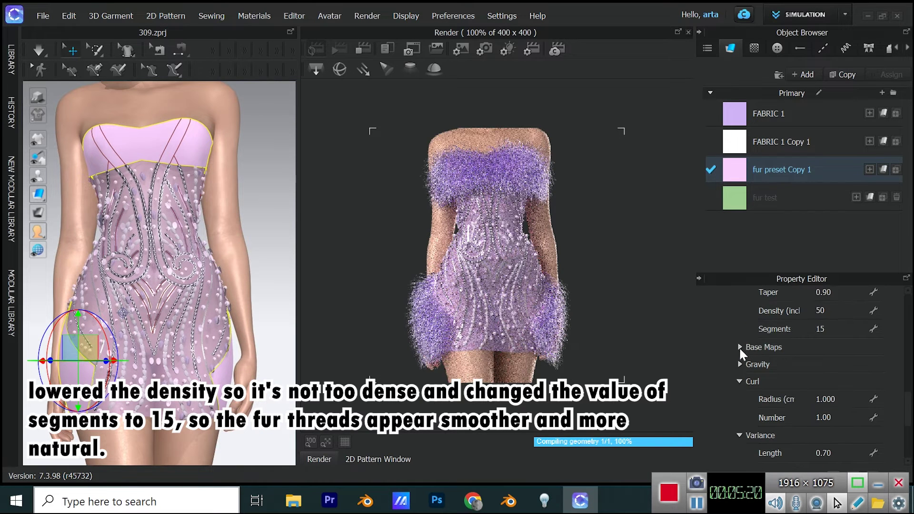
{"action": "left_click", "coordinate": [749, 348]}
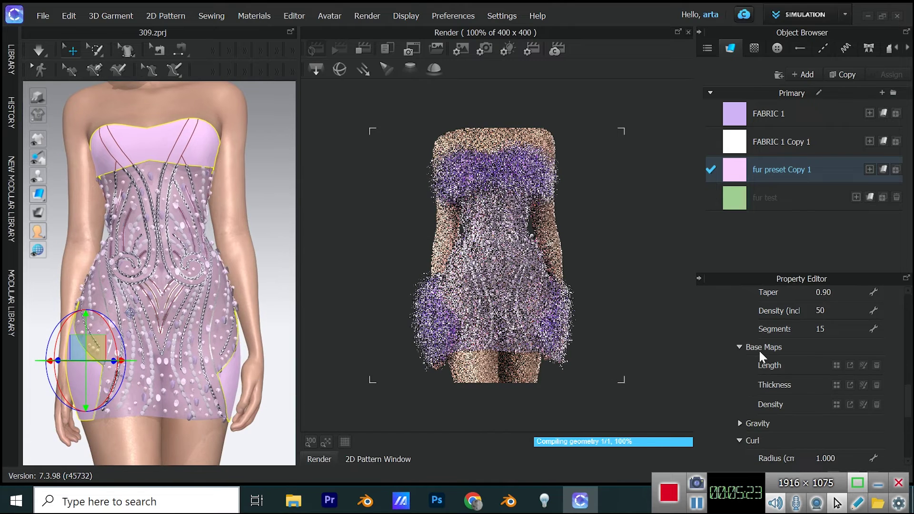
{"action": "left_click", "coordinate": [754, 348]}
{"action": "left_click", "coordinate": [746, 365]}
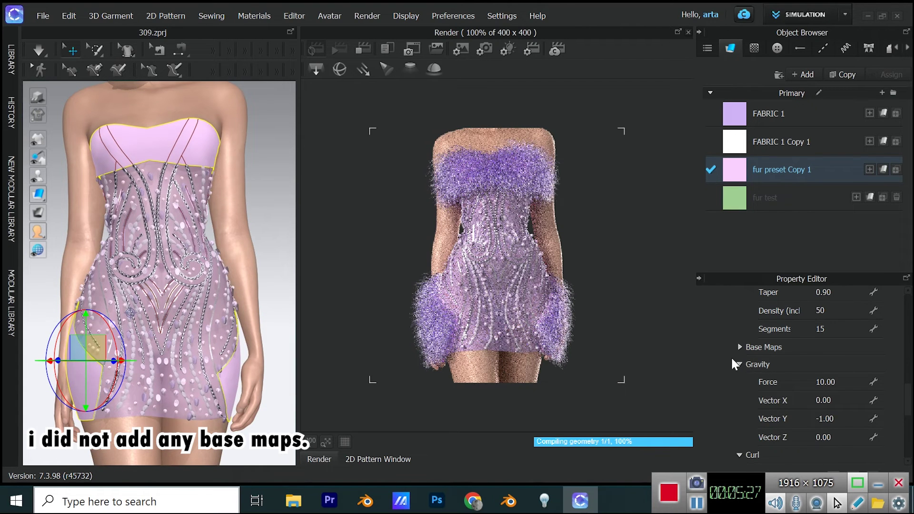
{"action": "left_click", "coordinate": [745, 366]}
Try a Curl Number of 5 for the purple fur and set it back to 1.
{"action": "scroll", "coordinate": [756, 362], "scroll_direction": "down", "scroll_amount": 1}
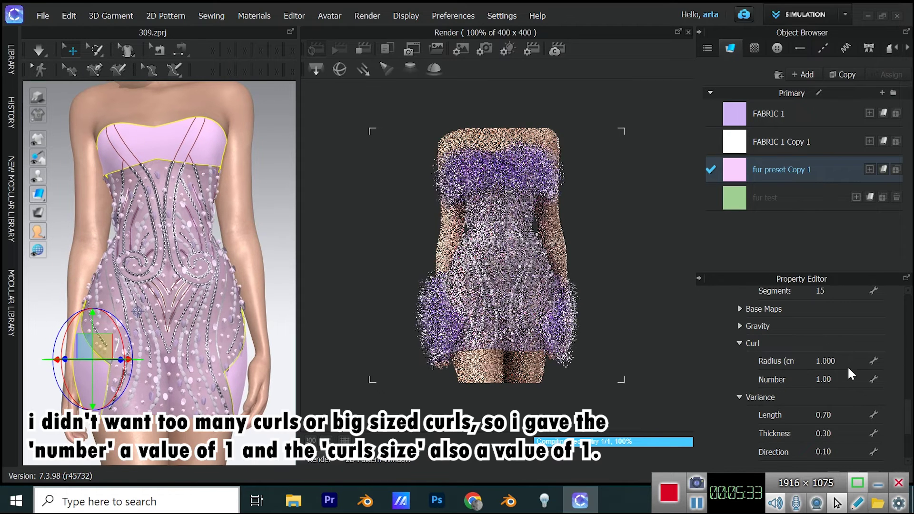
{"action": "double_click", "coordinate": [841, 379]}
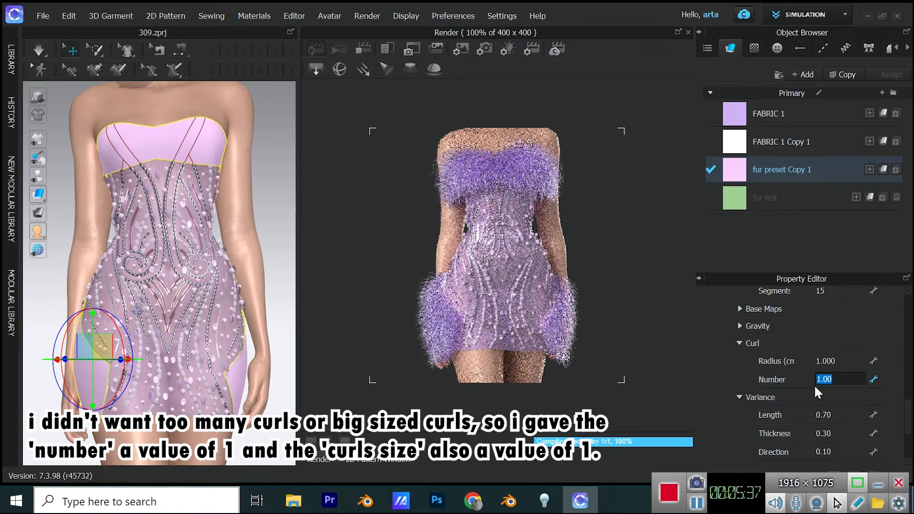
{"action": "type", "text": "5"}
{"action": "key", "text": "Return"}
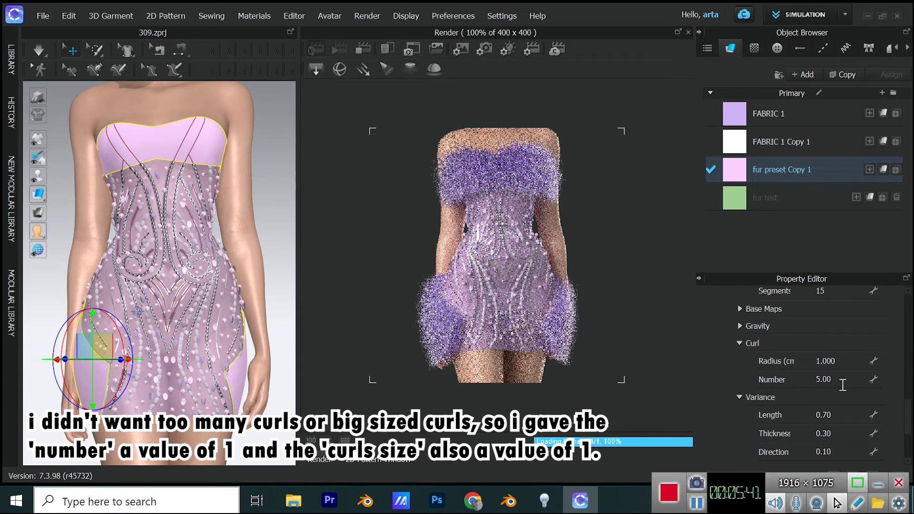
{"action": "double_click", "coordinate": [842, 379]}
{"action": "type", "text": "1"}
{"action": "key", "text": "Return"}
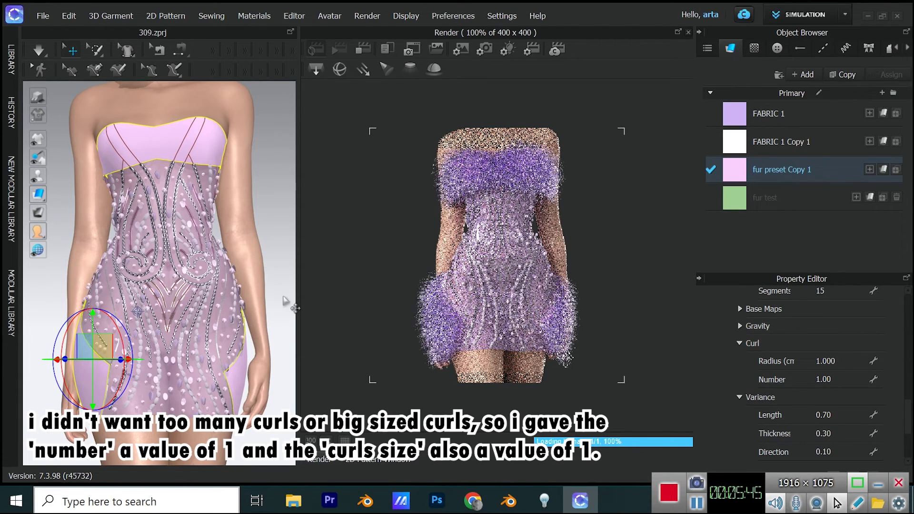
Try a Curl Radius of 5 cm for the purple fur and set it back to 1 cm.
{"action": "right_click_drag", "start_coordinate": [284, 301], "coordinate": [224, 264]}
{"action": "type", "text": "1"}
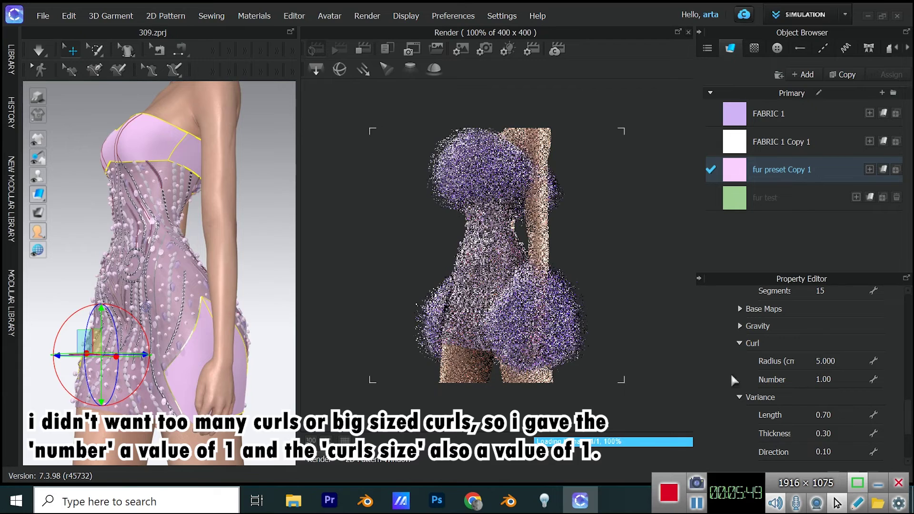
{"action": "key", "text": "Return"}
{"action": "right_click_drag", "start_coordinate": [199, 267], "coordinate": [241, 259]}
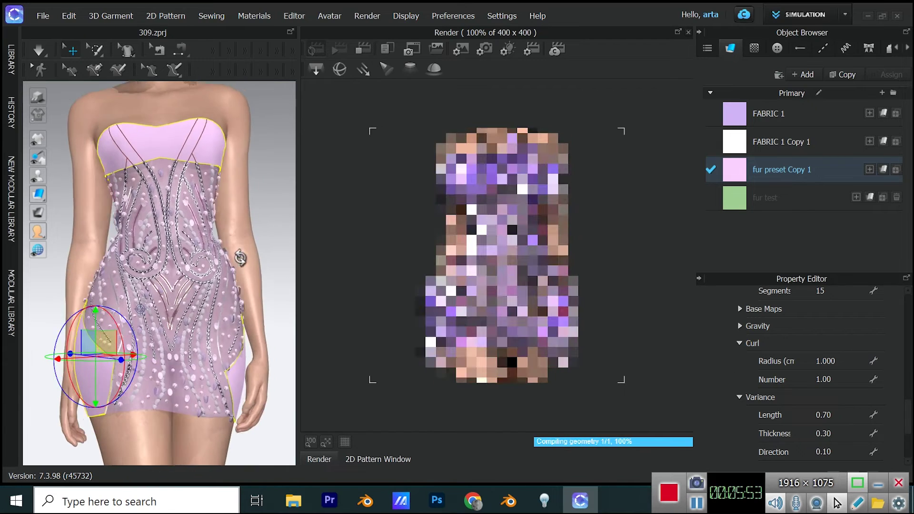
Examine the Variance and base Fur Shape settings of the purple fur fabric.
{"action": "left_click", "coordinate": [740, 343]}
{"action": "scroll", "coordinate": [898, 408], "scroll_direction": "down", "scroll_amount": 2}
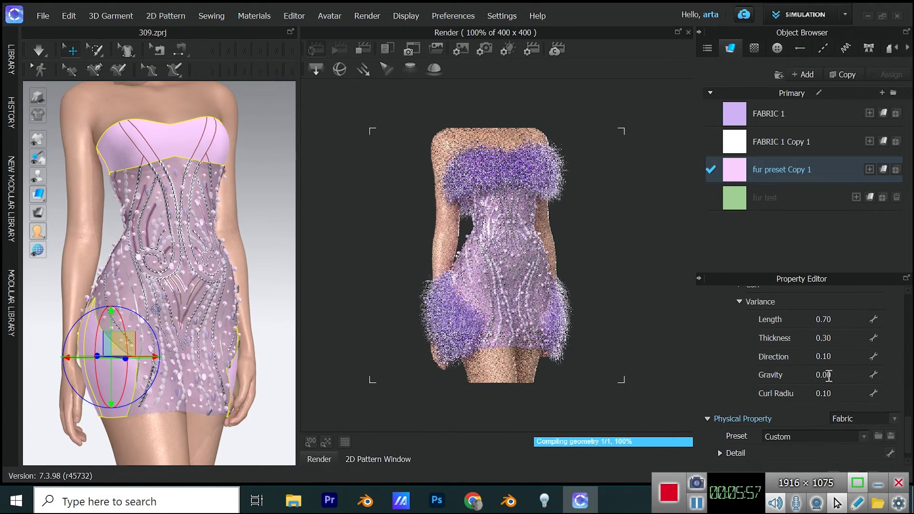
{"action": "scroll", "coordinate": [894, 419], "scroll_direction": "up", "scroll_amount": 2}
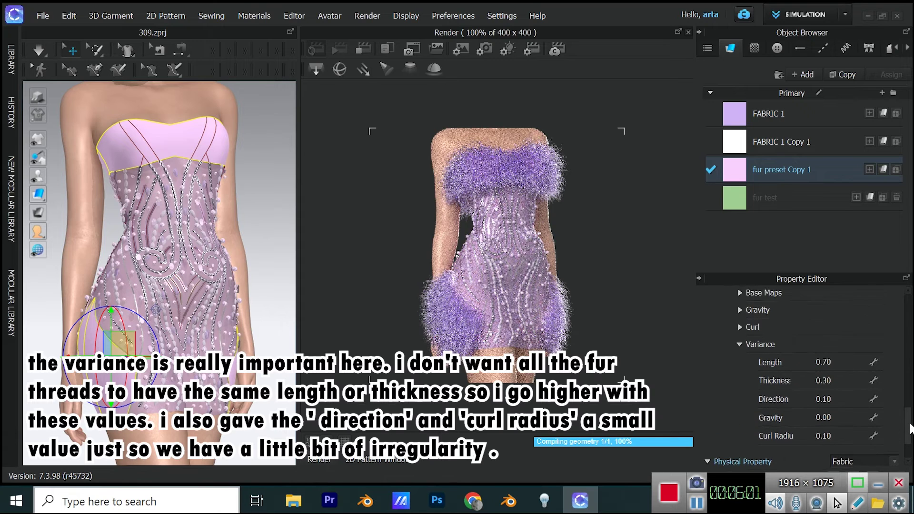
{"action": "scroll", "coordinate": [880, 414], "scroll_direction": "up", "scroll_amount": 4}
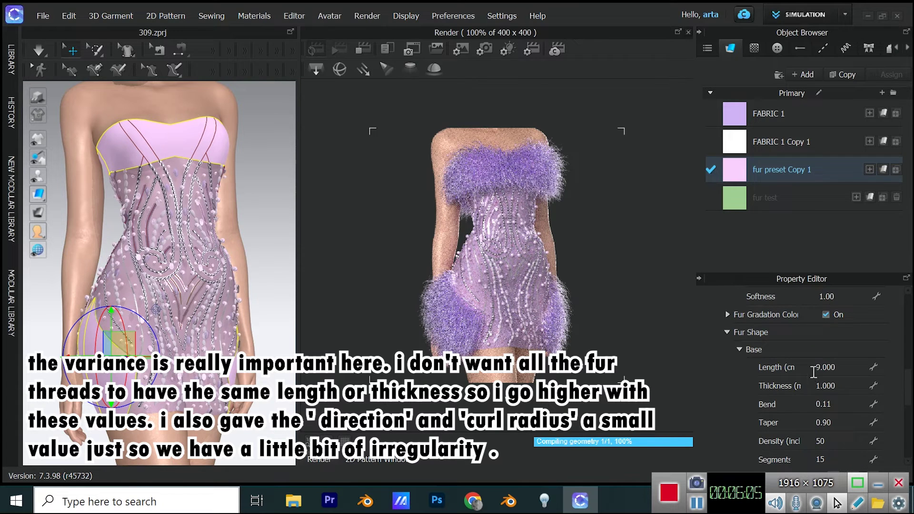
{"action": "scroll", "coordinate": [833, 395], "scroll_direction": "down", "scroll_amount": 3}
{"action": "right_click_drag", "start_coordinate": [79, 252], "coordinate": [124, 253]}
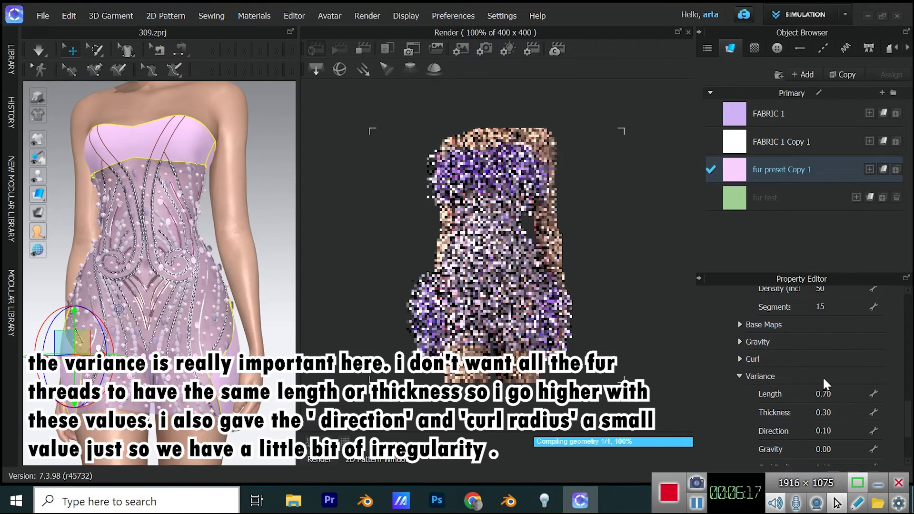
Try Length variance values of 1 and 0 for the purple fur.
{"action": "left_click", "coordinate": [828, 393]}
{"action": "type", "text": "1"}
{"action": "key", "text": "Return"}
{"action": "left_click", "coordinate": [846, 393]}
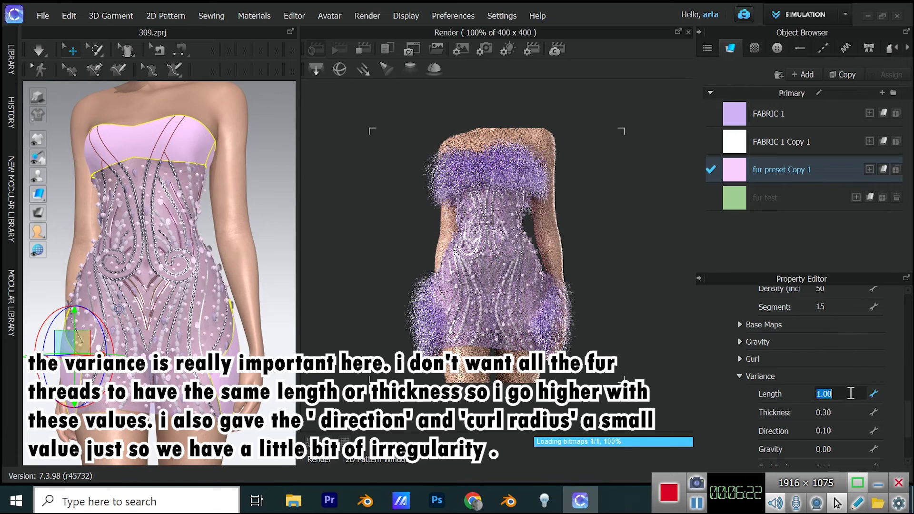
{"action": "type", "text": "0"}
{"action": "key", "text": "Return"}
Set the purple fur's Length variance to 0.8.
{"action": "left_click", "coordinate": [841, 392]}
{"action": "type", "text": "0.8"}
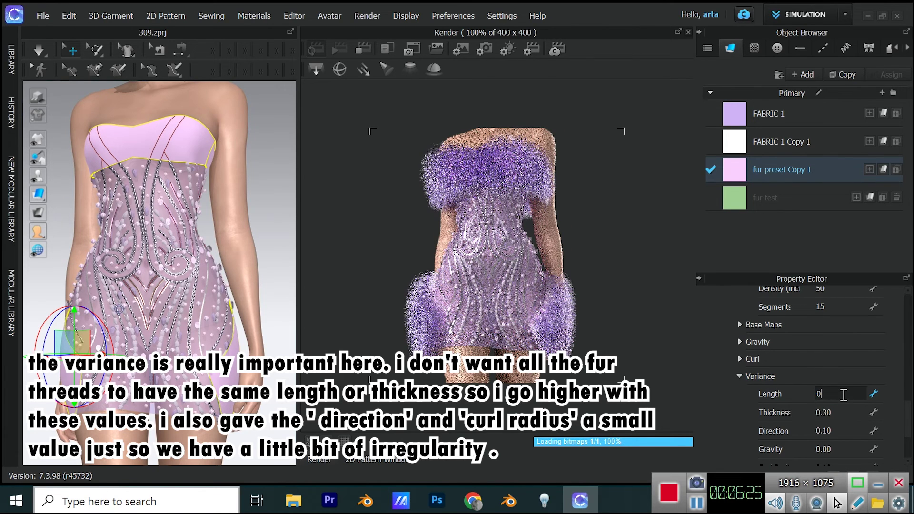
{"action": "key", "text": "Return"}
Try a Thickness variance of 1 for the purple fur and settle on 0.5.
{"action": "right_click_drag", "start_coordinate": [86, 245], "coordinate": [172, 248]}
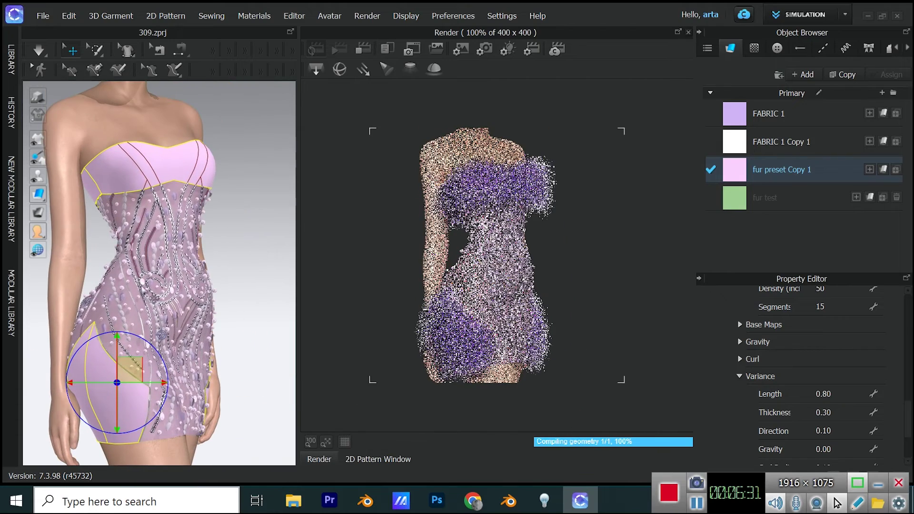
{"action": "type", "text": "1"}
{"action": "key", "text": "Return"}
{"action": "left_click", "coordinate": [842, 408]}
{"action": "type", "text": "0"}
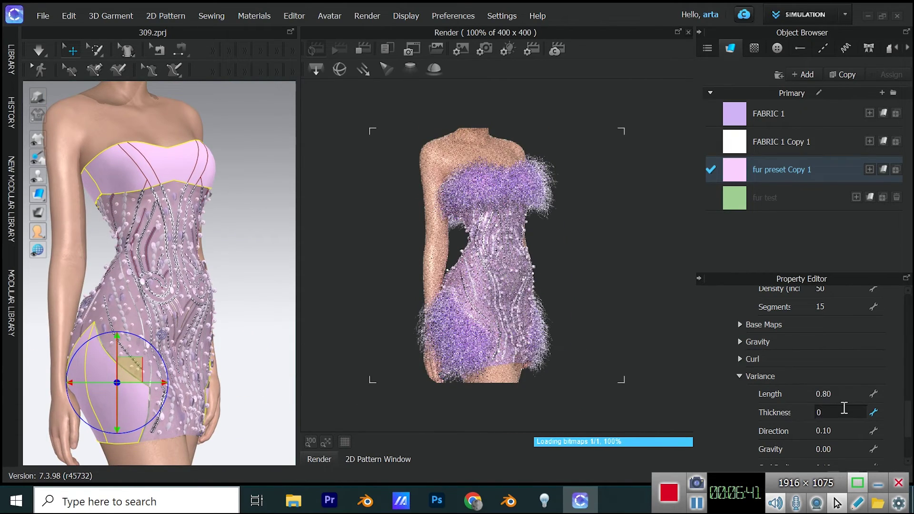
{"action": "type", "text": ".5"}
{"action": "key", "text": "Return"}
{"action": "key", "text": "2"}
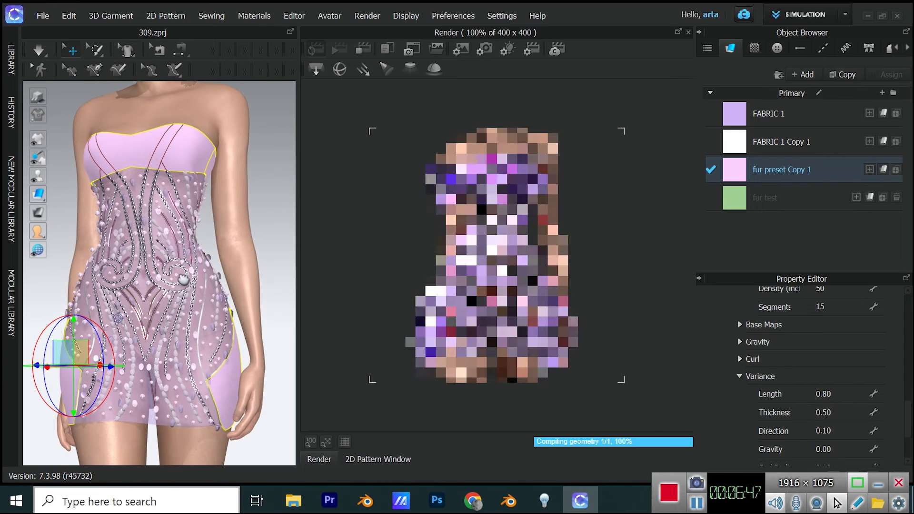
Try a Curl Radius variance of 1 for the purple fur and set it back to 0.1.
{"action": "scroll", "coordinate": [833, 412], "scroll_direction": "down", "scroll_amount": 3}
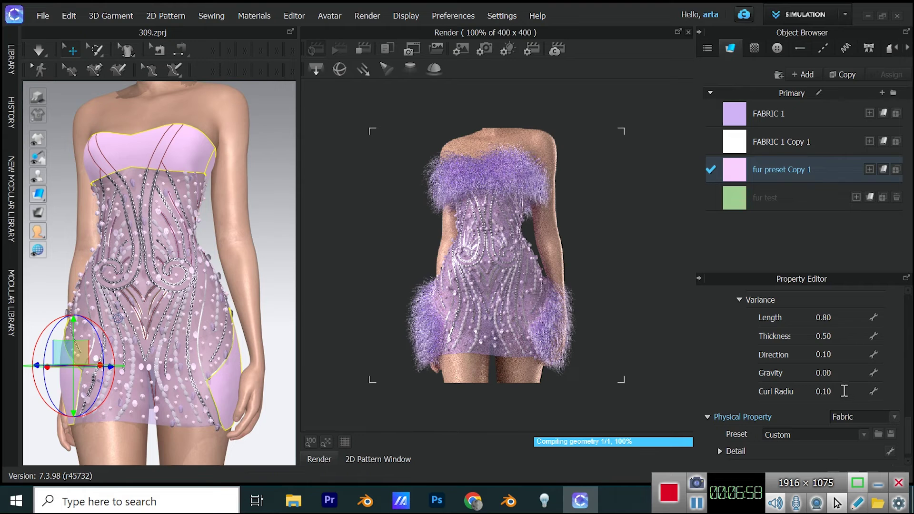
{"action": "type", "text": "1"}
{"action": "key", "text": "Return"}
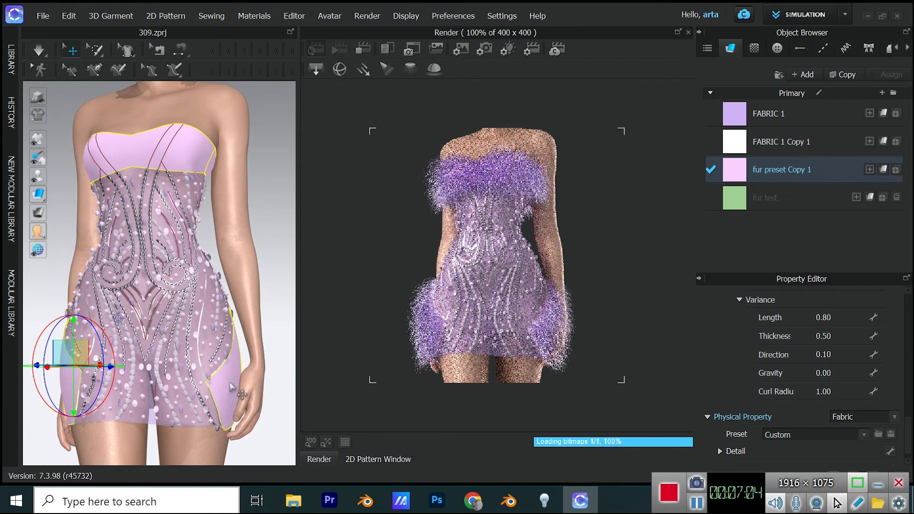
{"action": "type", "text": "0.1"}
{"action": "key", "text": "Return"}
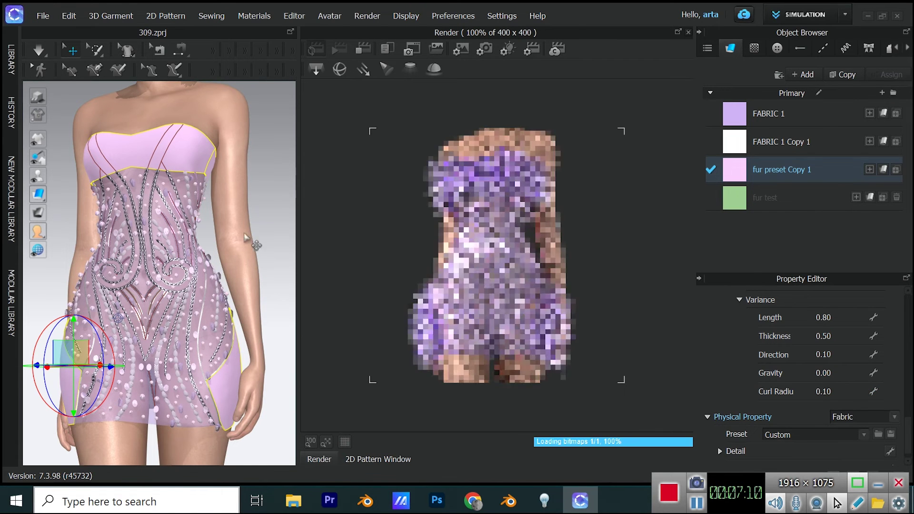
{"action": "left_click", "coordinate": [325, 441]}
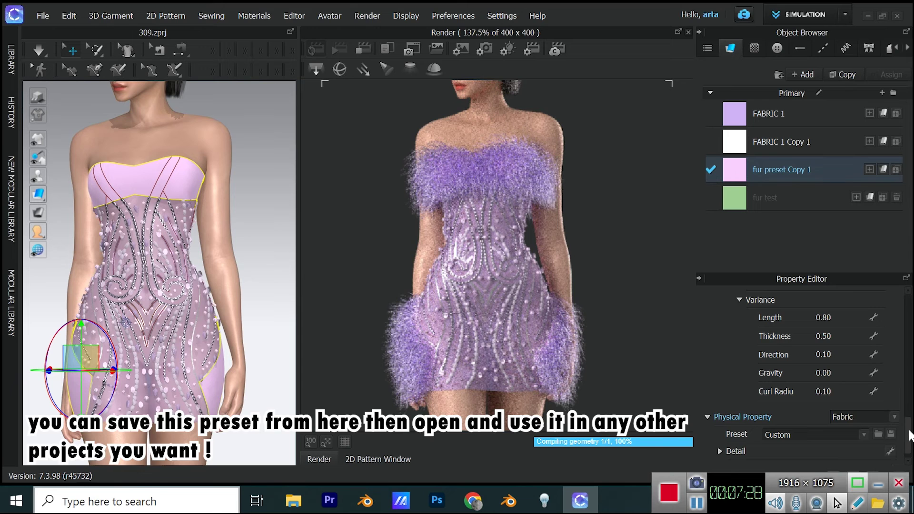
Start saving "fur preset Copy 1" as a fabric file with a texture-image-only preview, and cancel the save.
{"action": "scroll", "coordinate": [809, 362], "scroll_direction": "up", "scroll_amount": 10}
{"action": "left_click", "coordinate": [878, 294]}
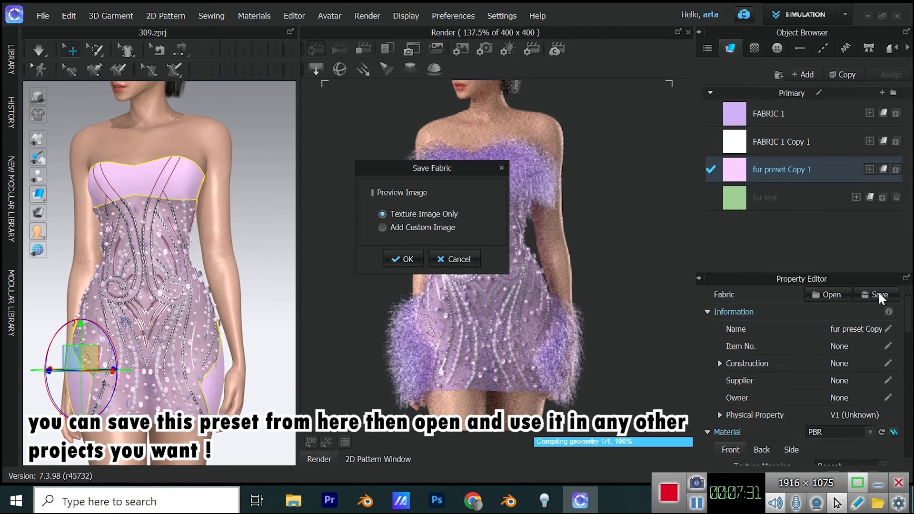
{"action": "left_click", "coordinate": [407, 259]}
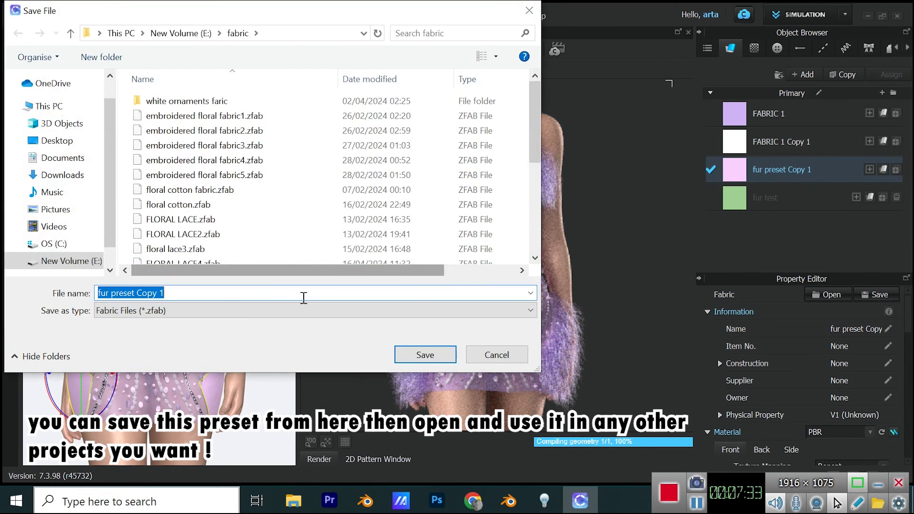
{"action": "left_click", "coordinate": [479, 354]}
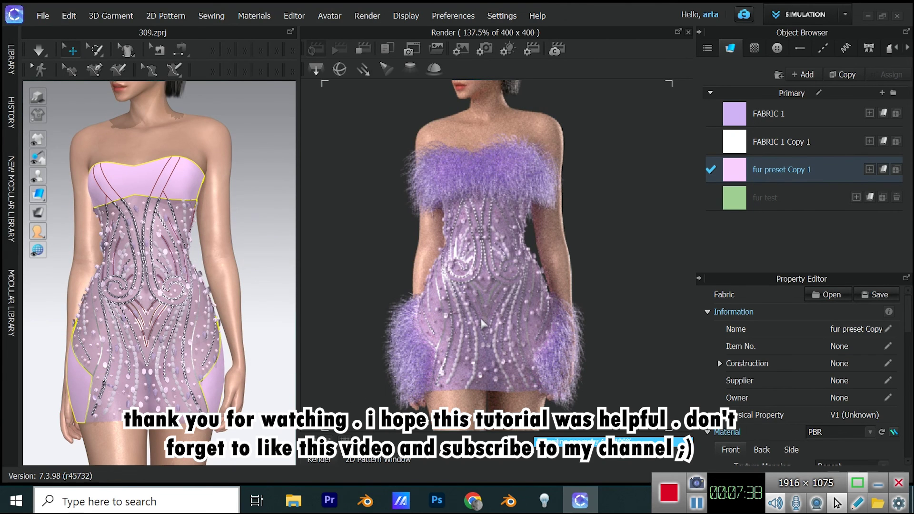